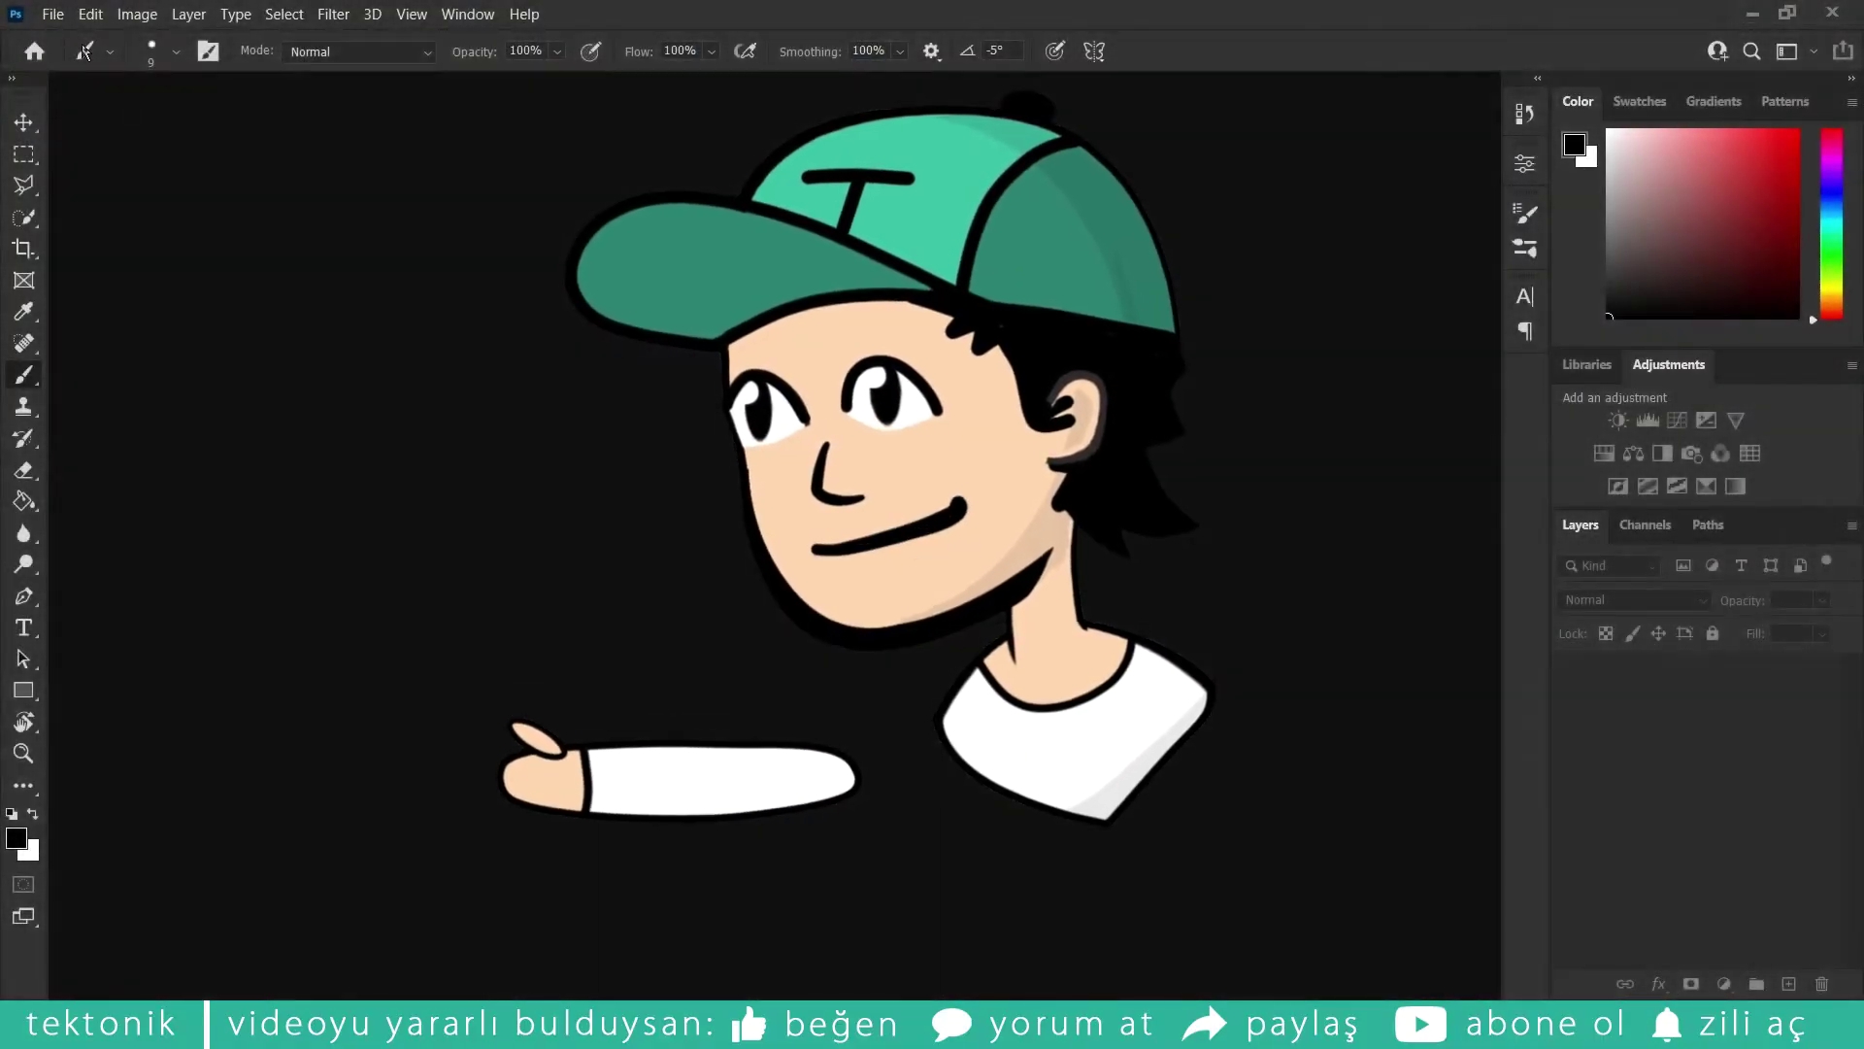
Step: Open the File menu to begin a new document
{"action": "left_click", "coordinate": [52, 14]}
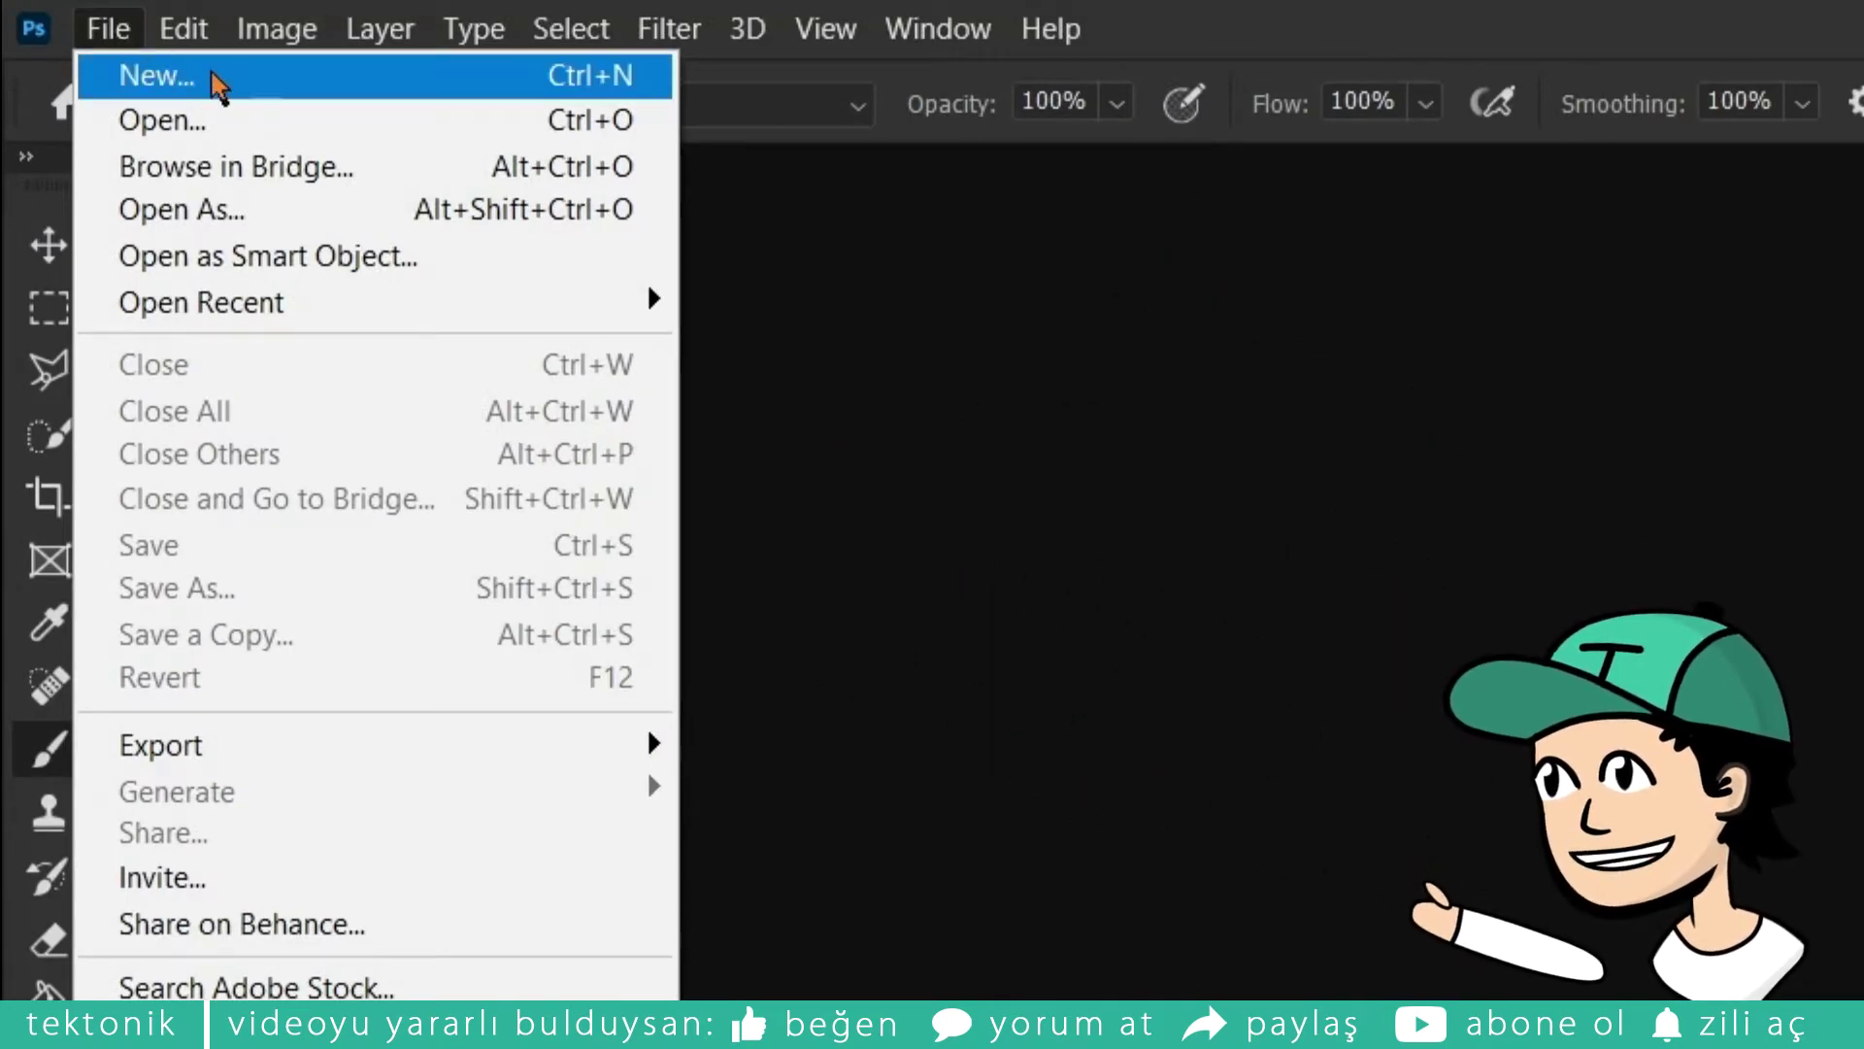
Step: Create a 1000×1000 px document from the grid preset and add an empty Layer 1
{"action": "left_click", "coordinate": [213, 76]}
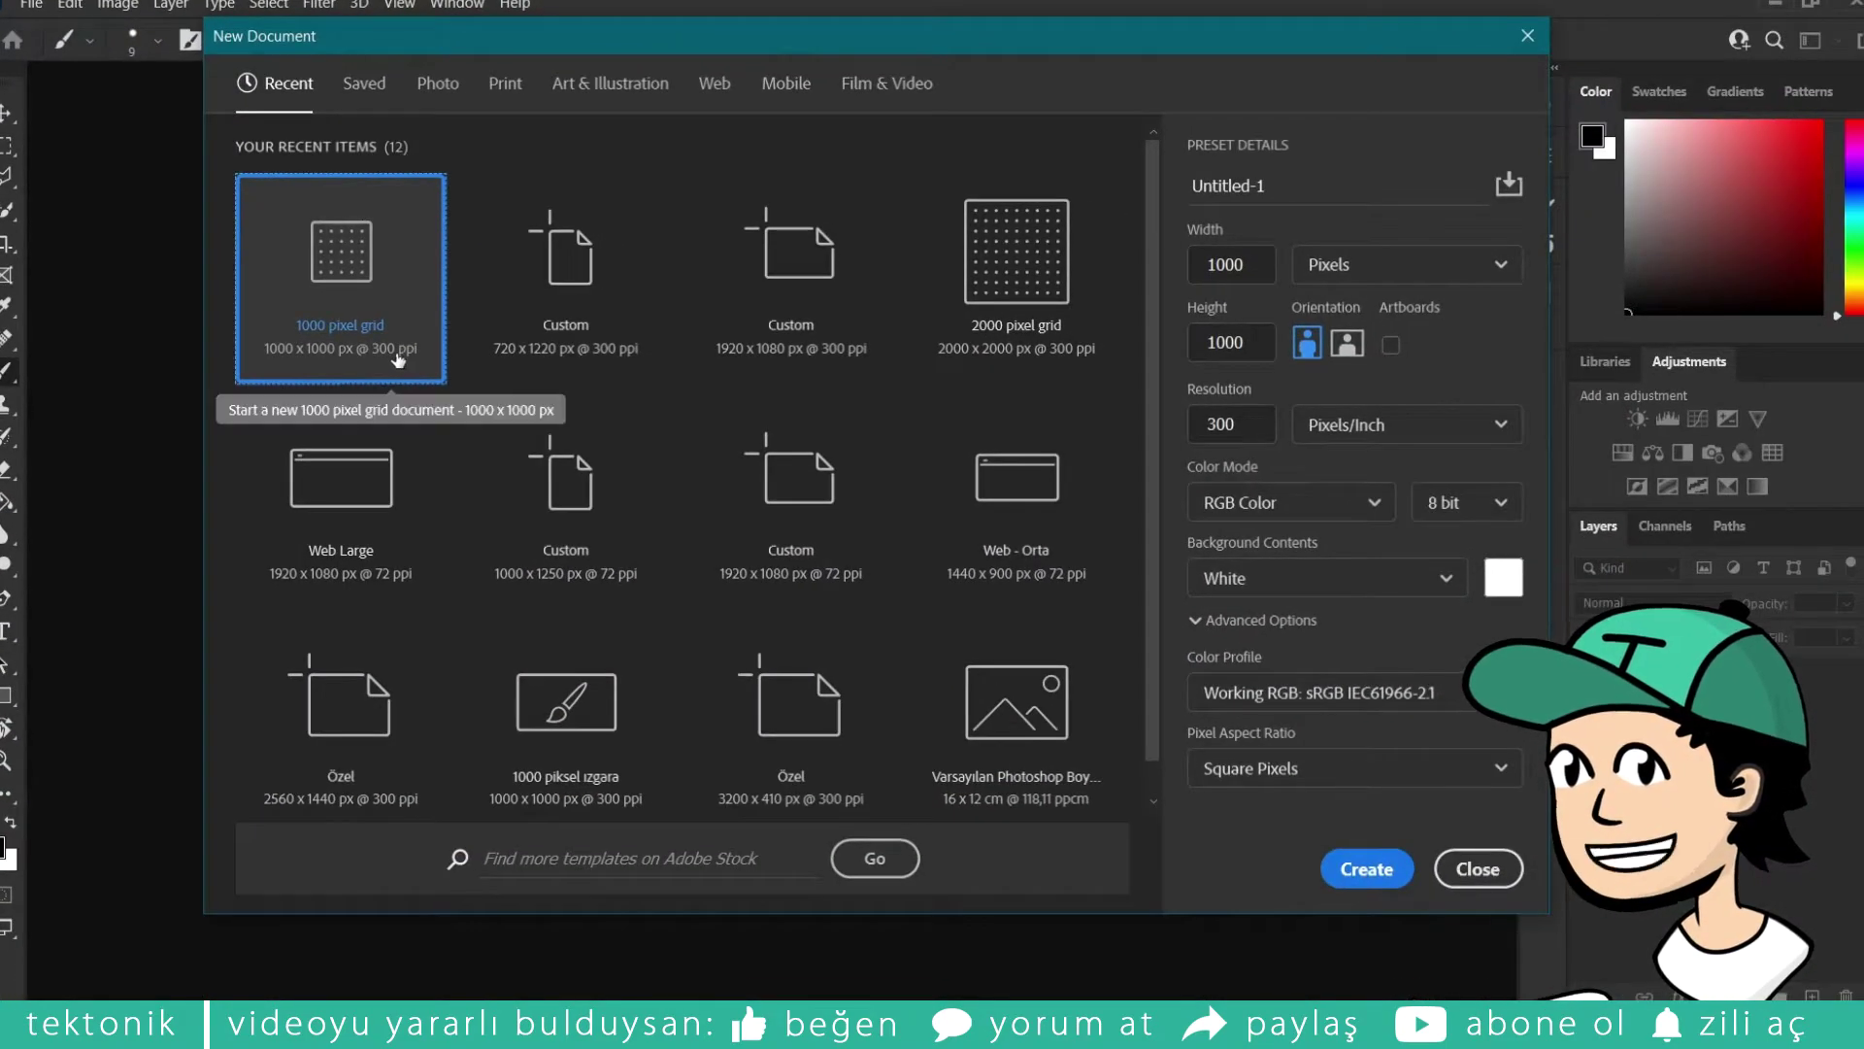
{"action": "left_click", "coordinate": [1253, 255]}
{"action": "key", "text": "Tab"}
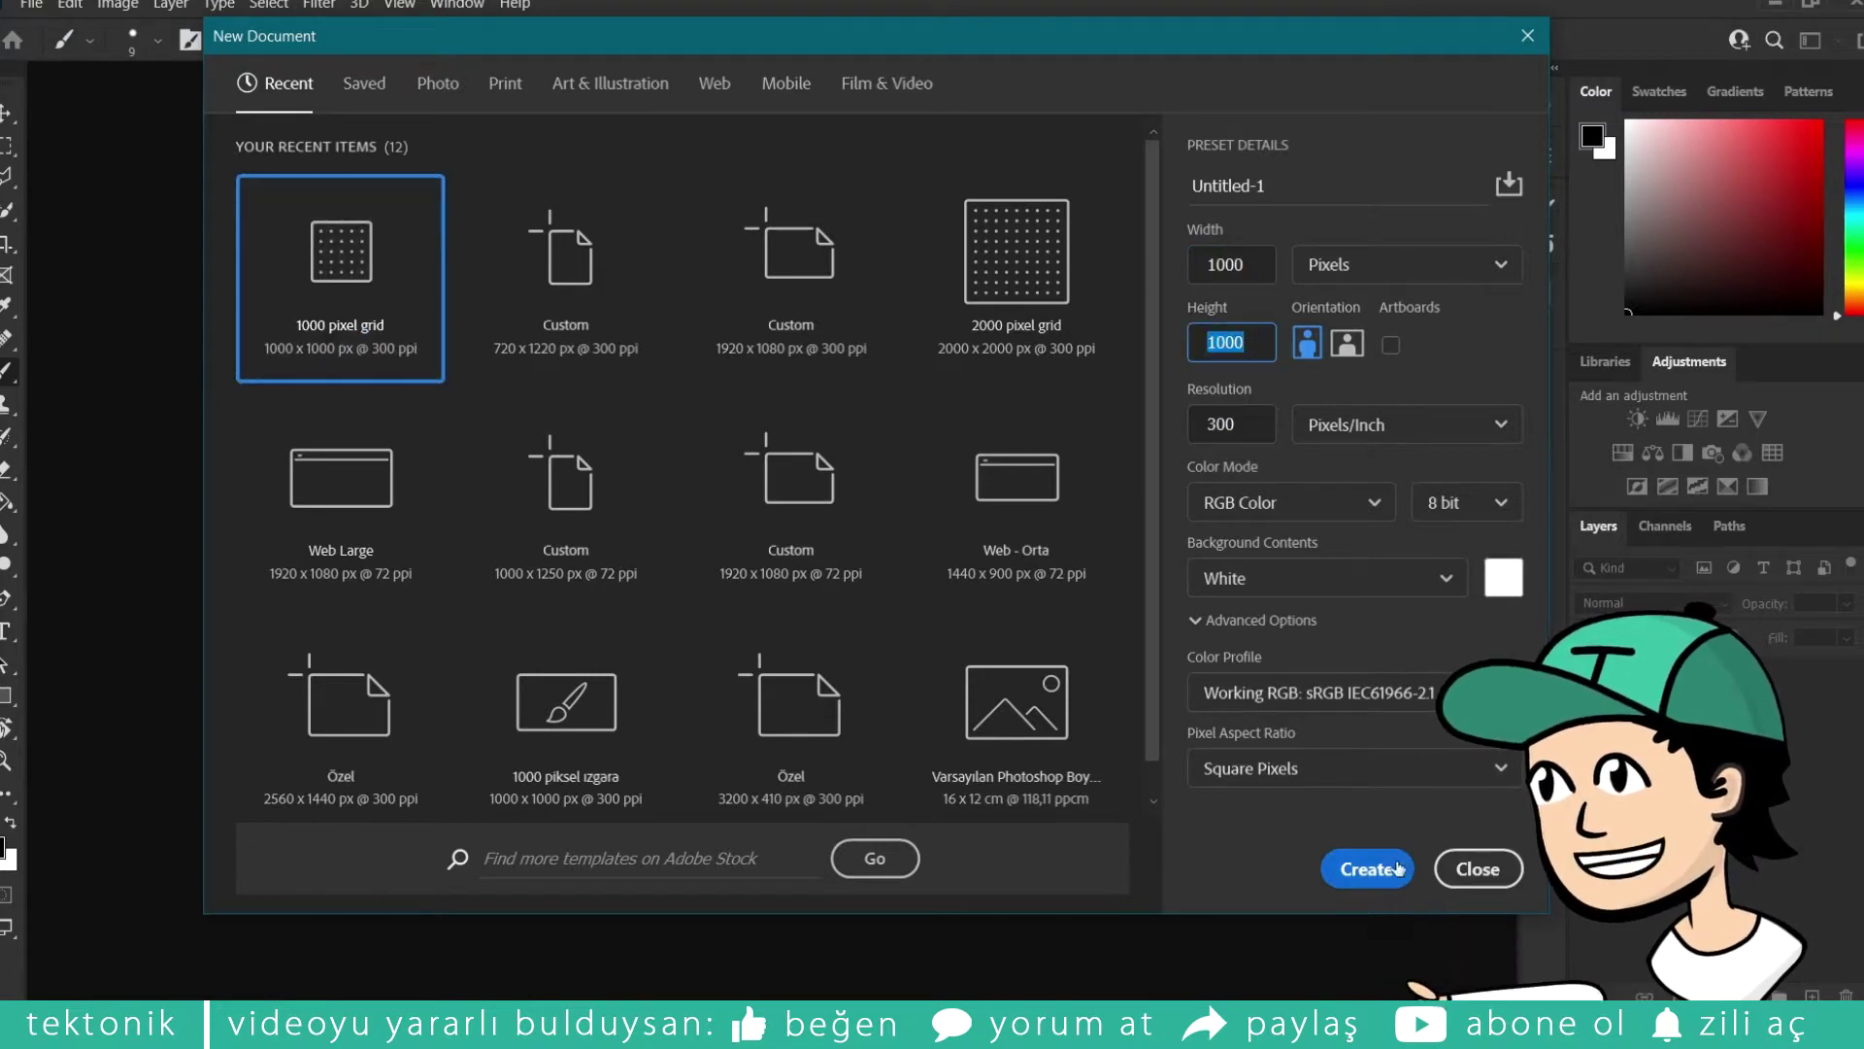
{"action": "left_click", "coordinate": [1367, 867]}
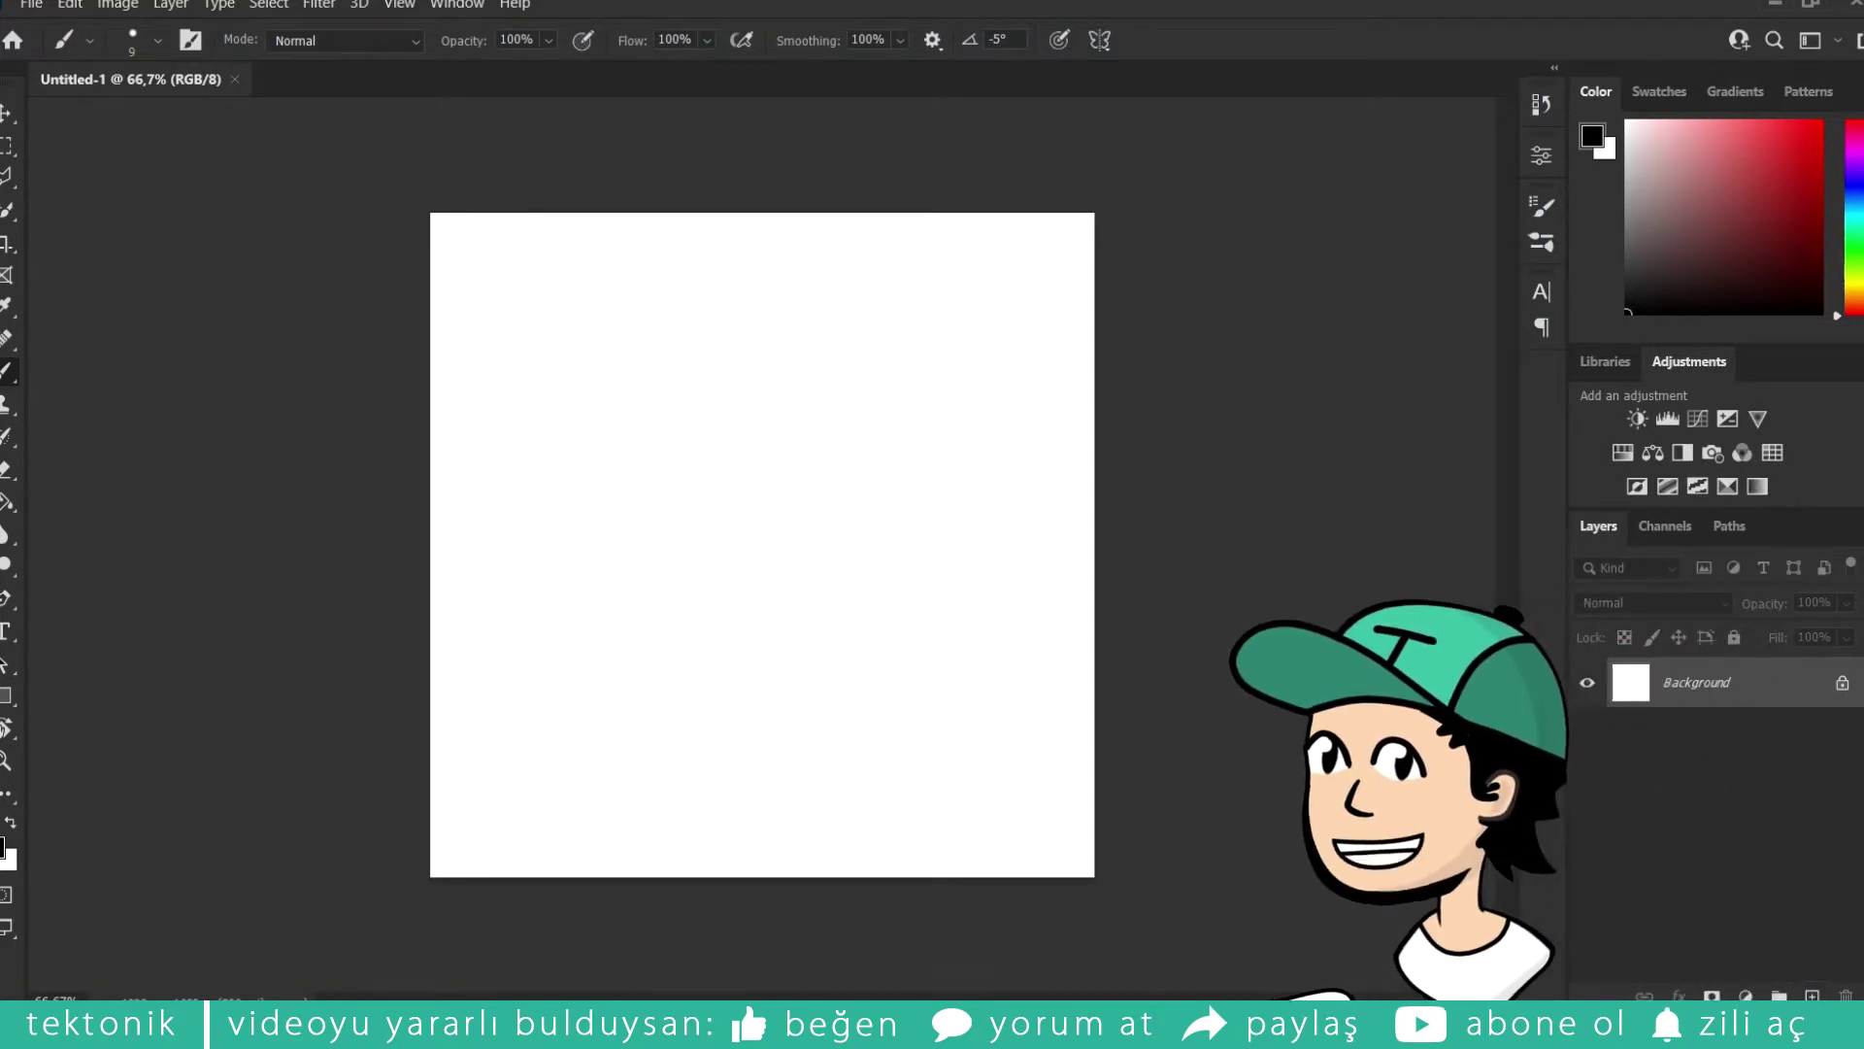
{"action": "left_click", "coordinate": [1812, 995]}
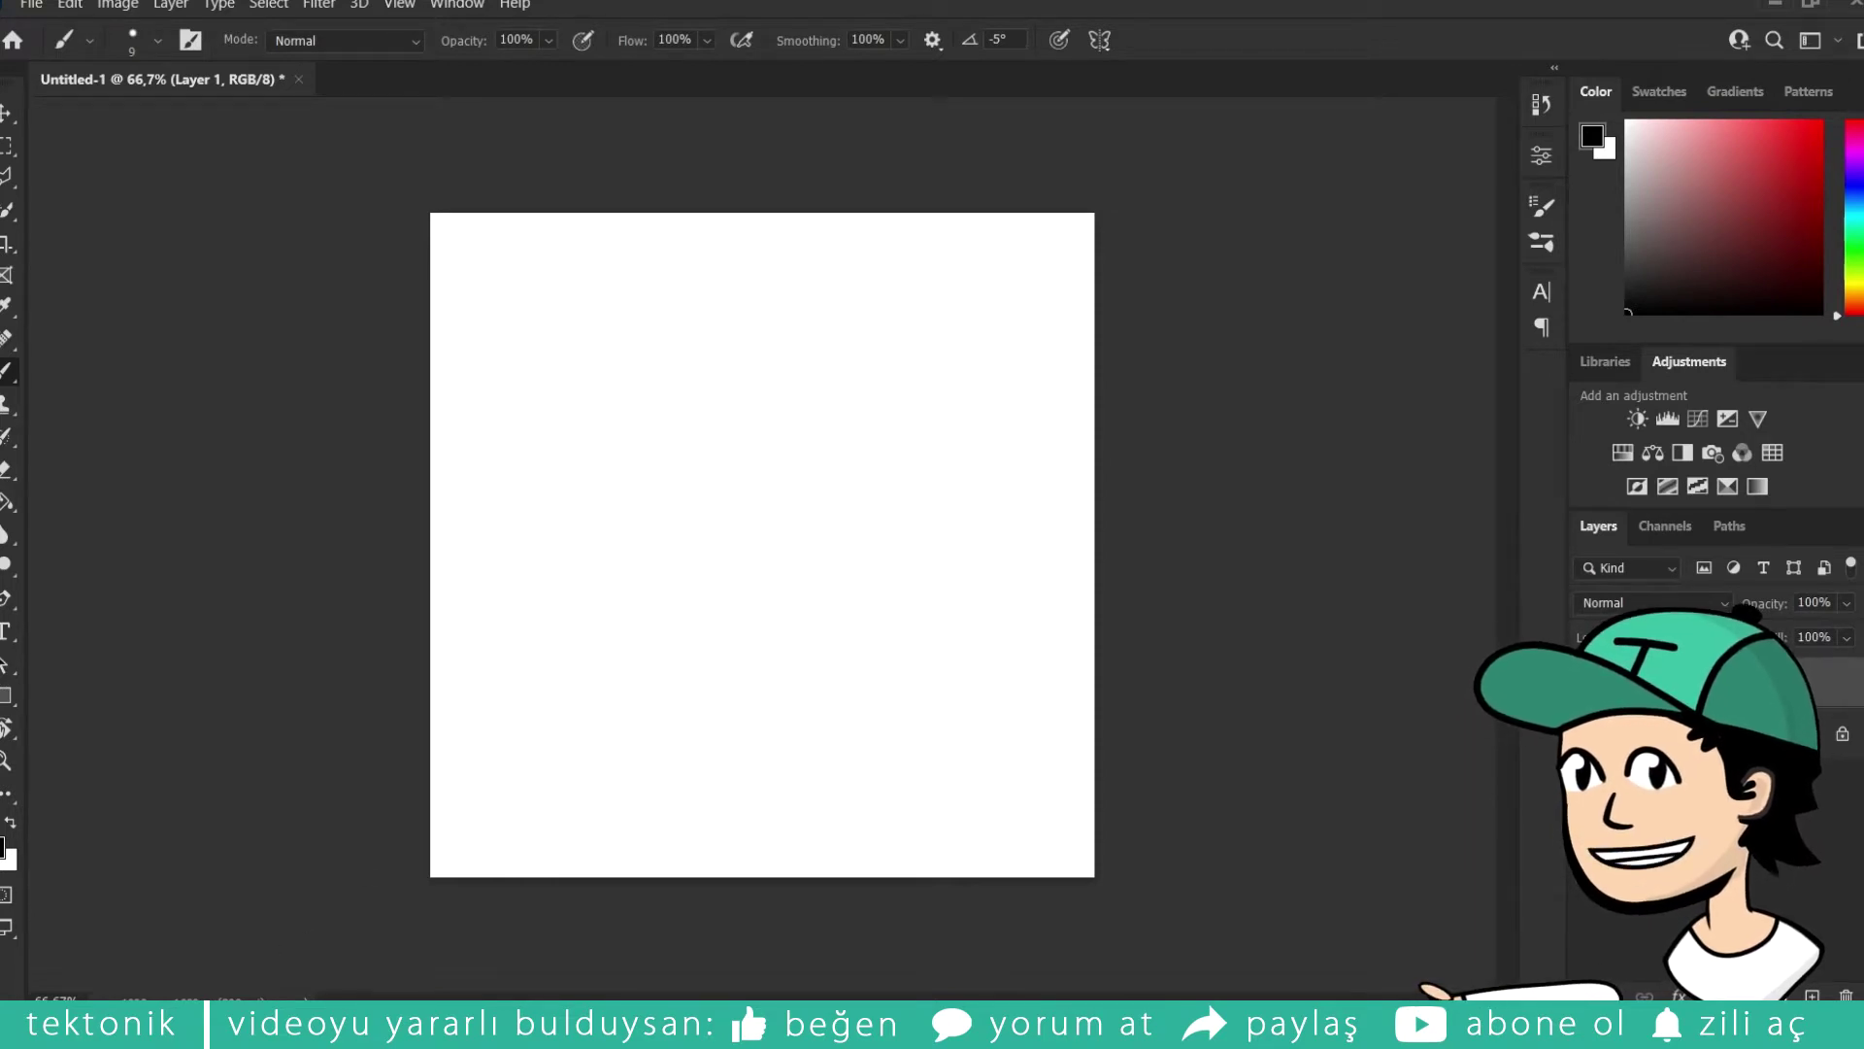
Step: Switch to the Downloads folder and drag unnamed.jpg toward Photoshop
{"action": "key", "text": "alt+Tab"}
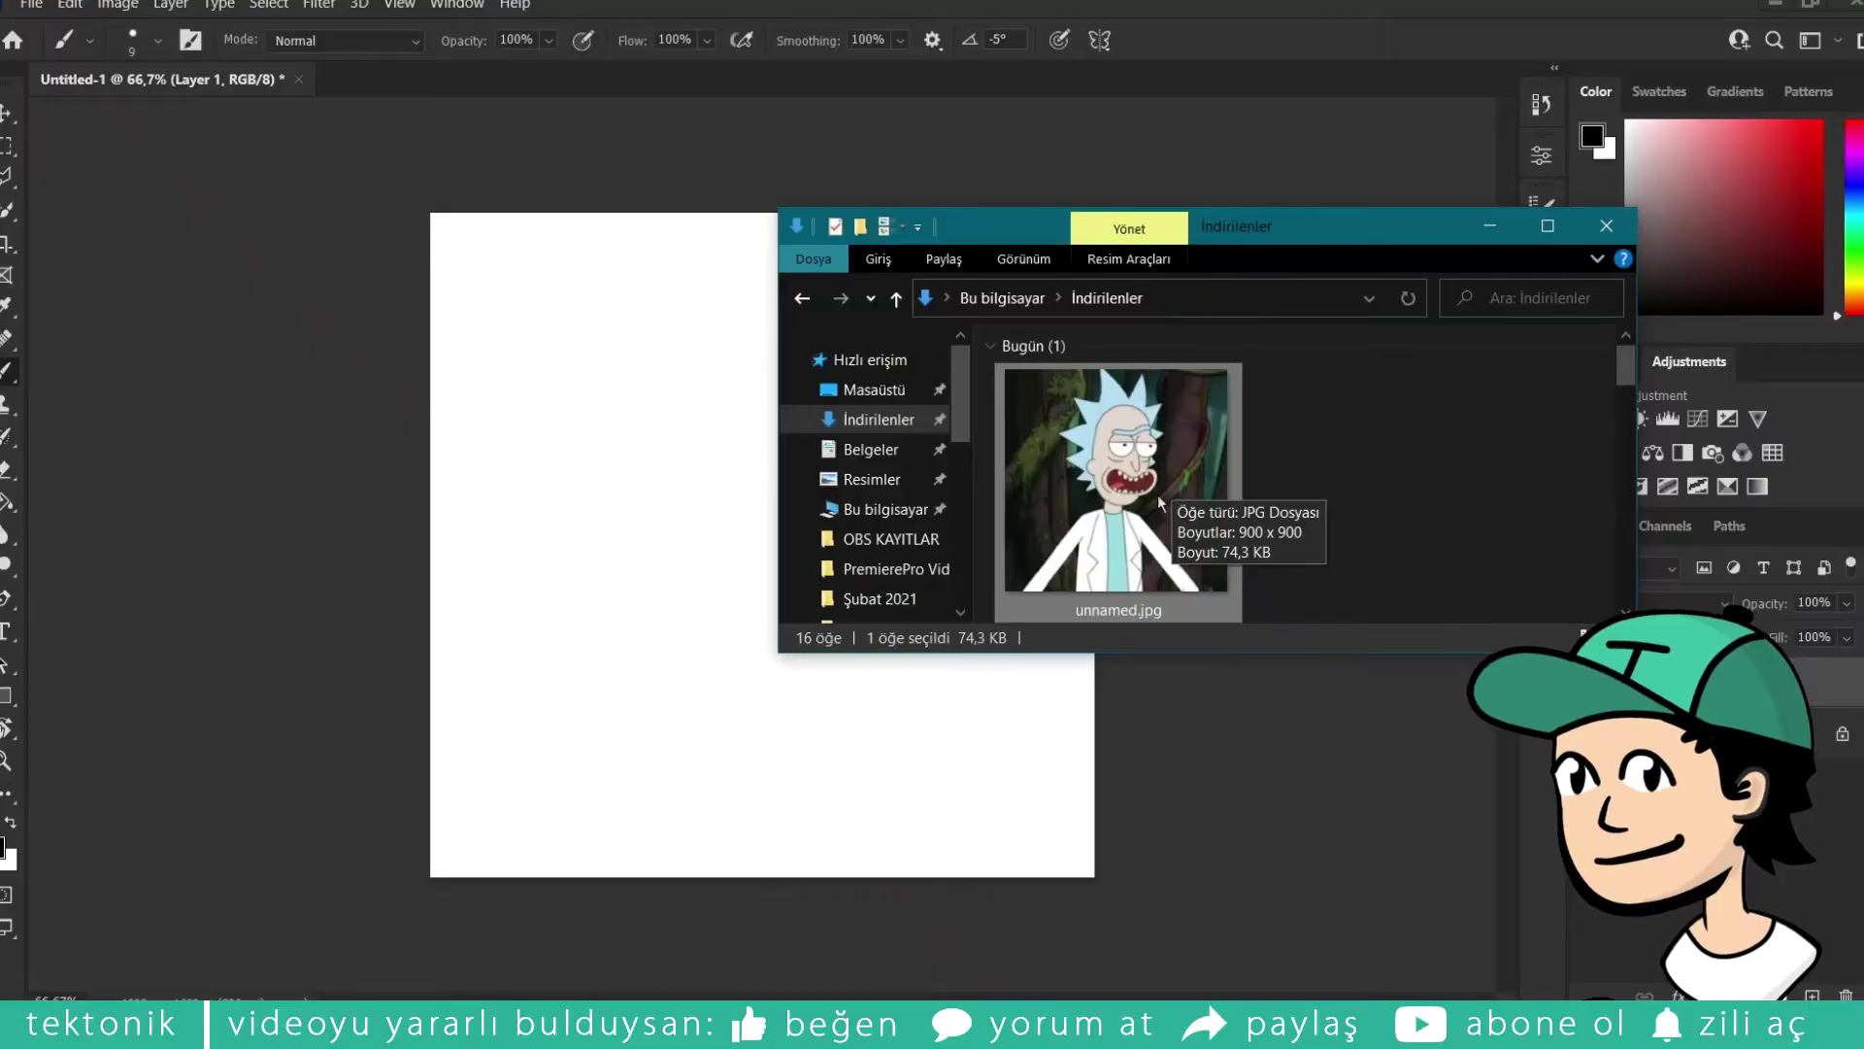
{"action": "left_click_drag", "start_coordinate": [1116, 476], "coordinate": [388, 85]}
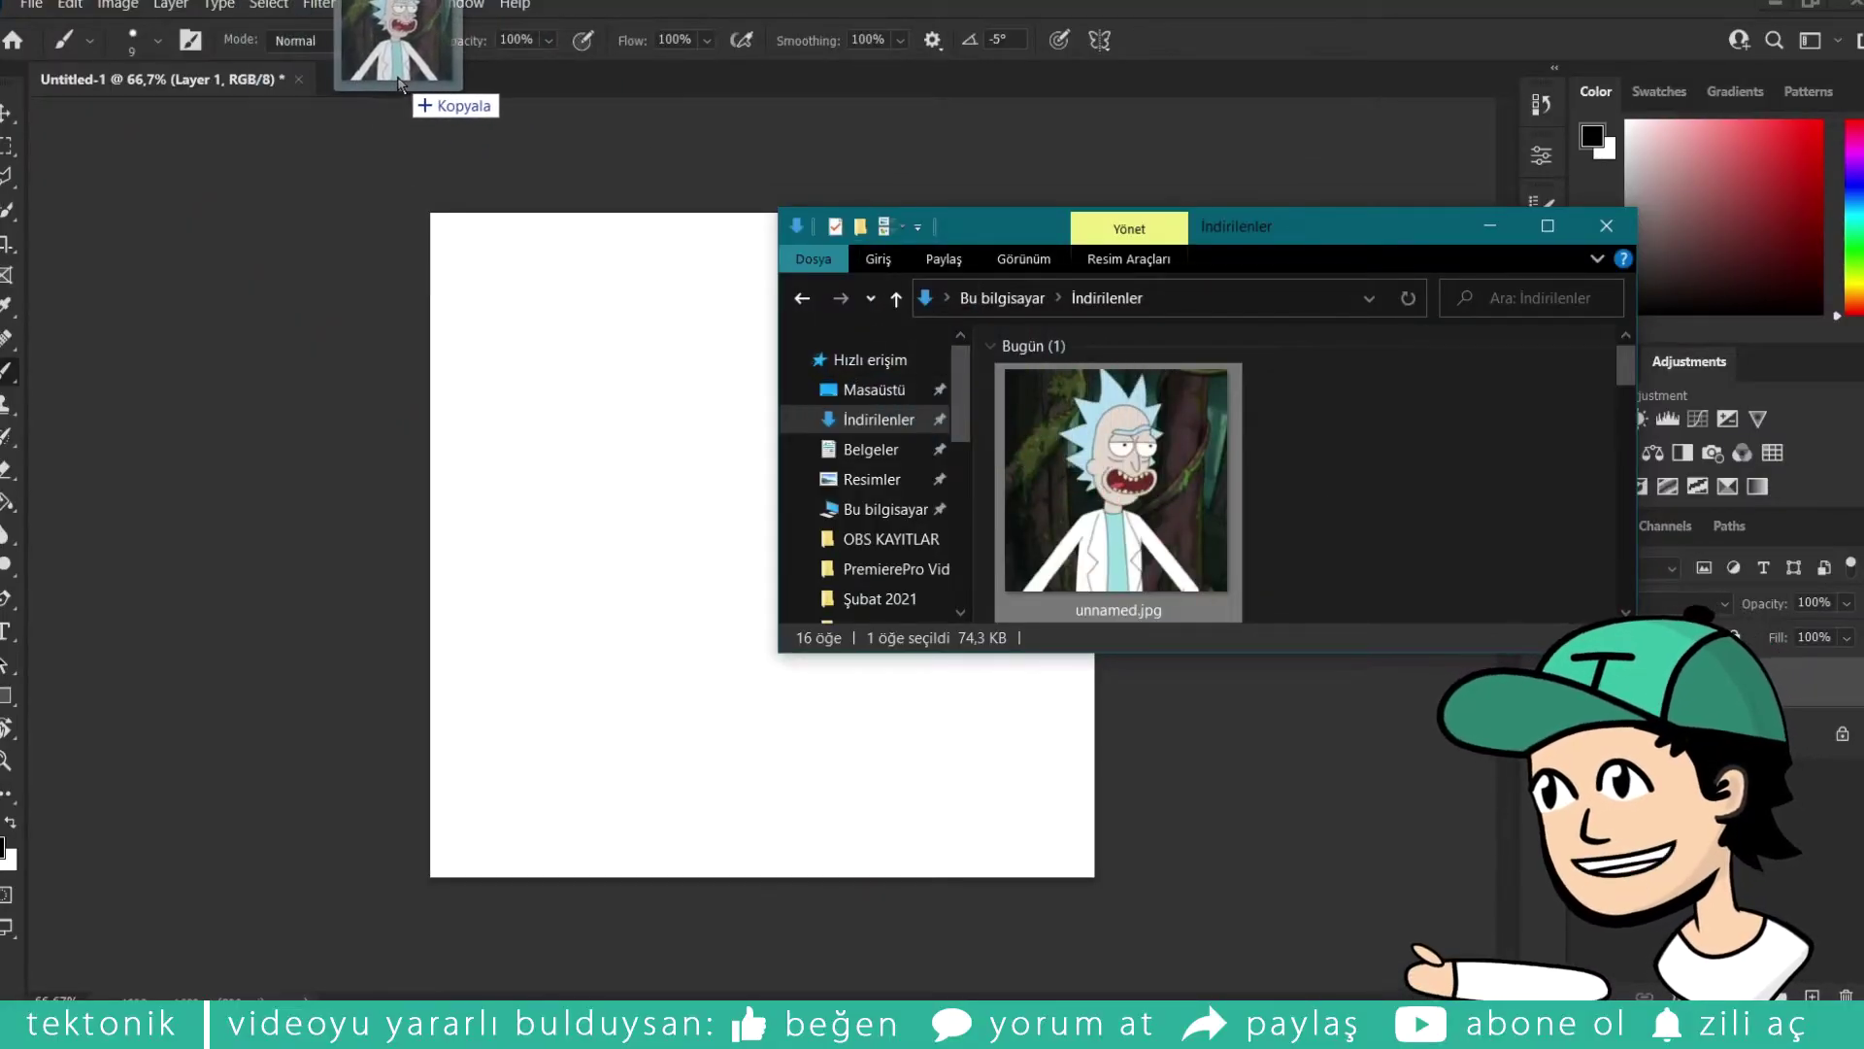
Step: Open unnamed.jpg as its own document in a smaller floating window
{"action": "left_click_drag", "start_coordinate": [389, 86], "coordinate": [390, 87]}
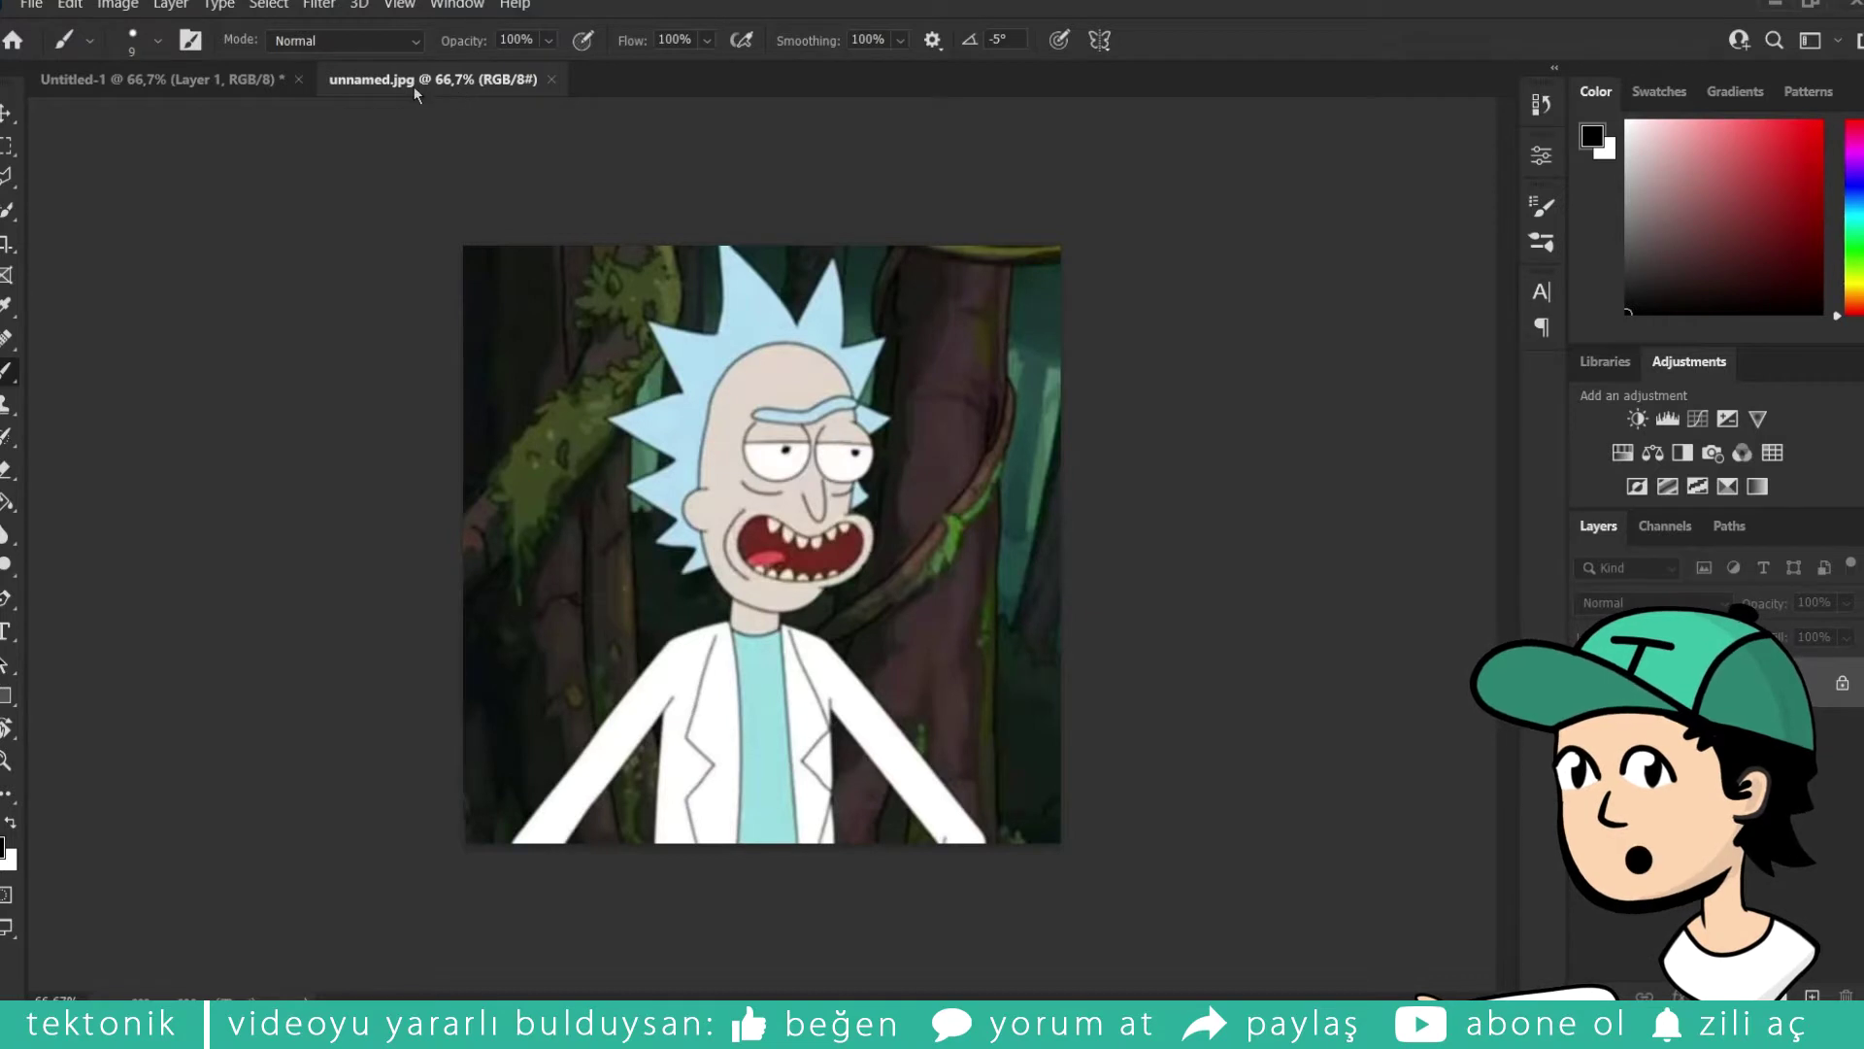
{"action": "mouse_move", "coordinate": [423, 84]}
{"action": "left_mouse_down"}
{"action": "mouse_move", "coordinate": [418, 120]}
{"action": "mouse_move", "coordinate": [119, 154]}
{"action": "left_mouse_up"}
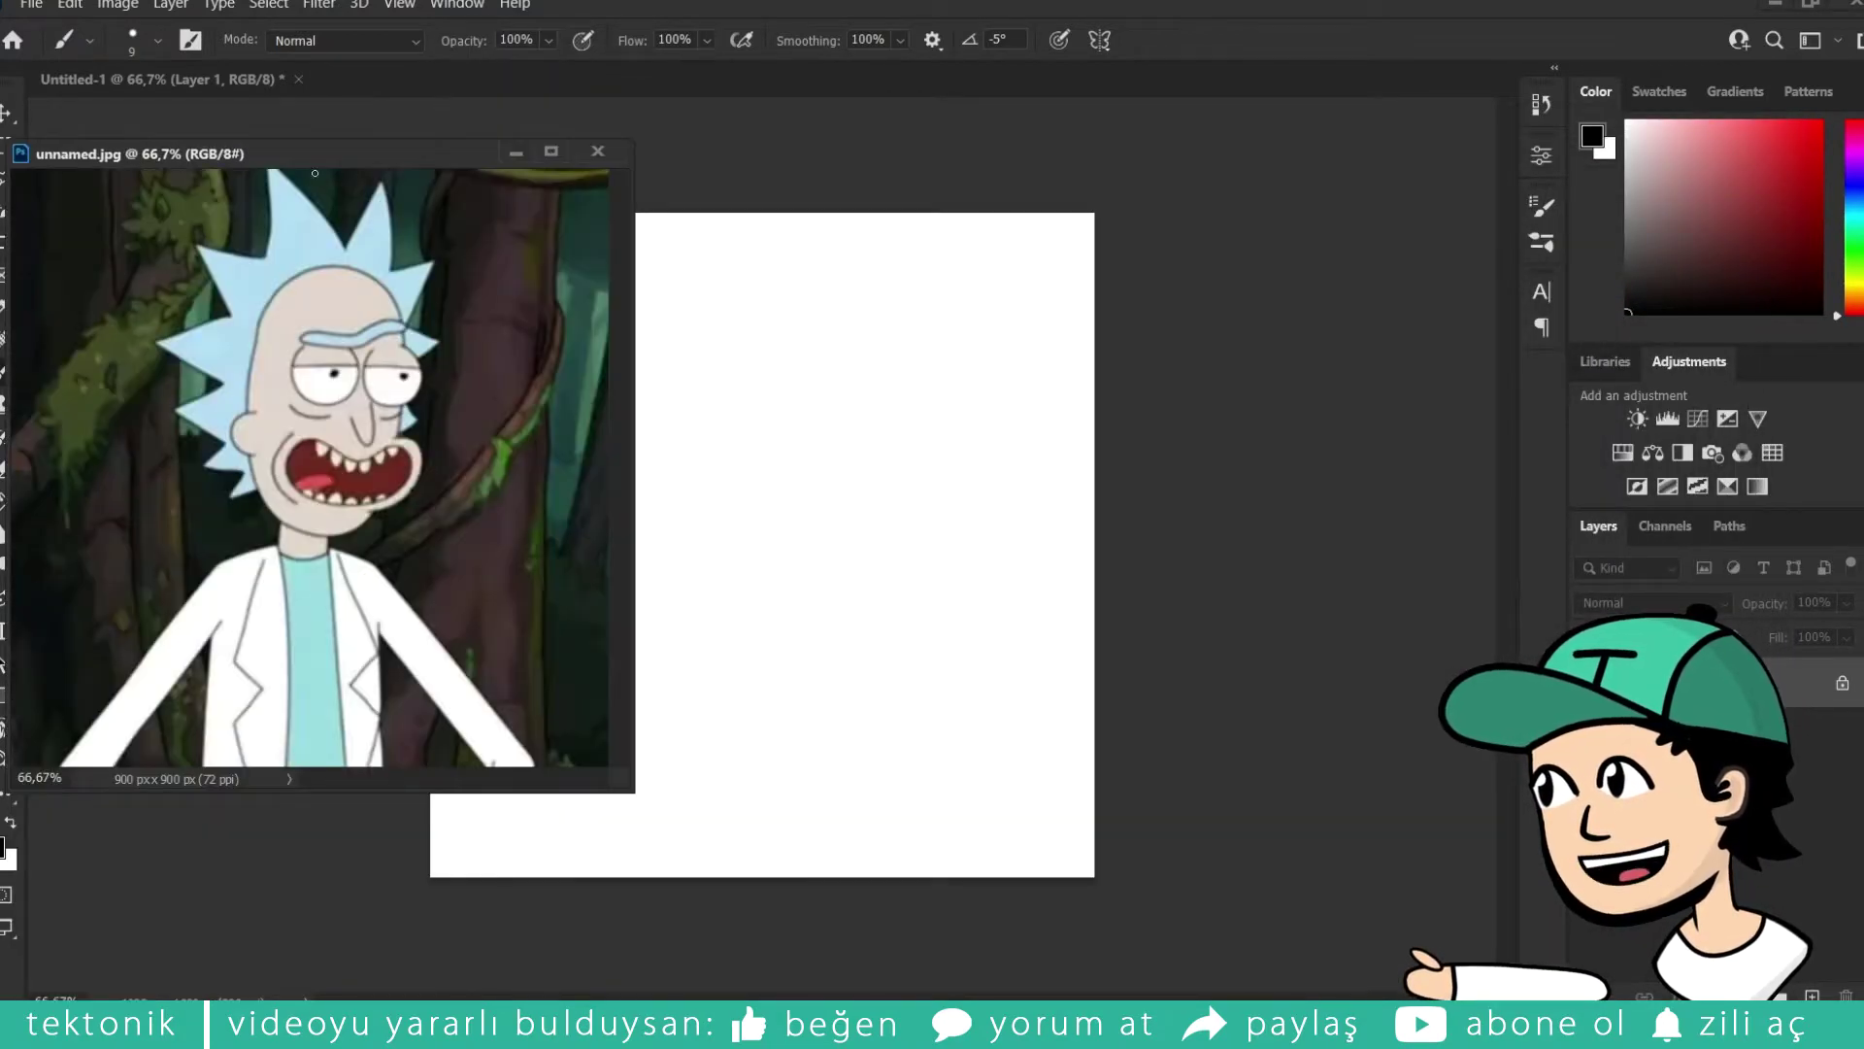
{"action": "left_click_drag", "start_coordinate": [448, 165], "coordinate": [479, 132]}
{"action": "left_click_drag", "start_coordinate": [673, 331], "coordinate": [437, 332]}
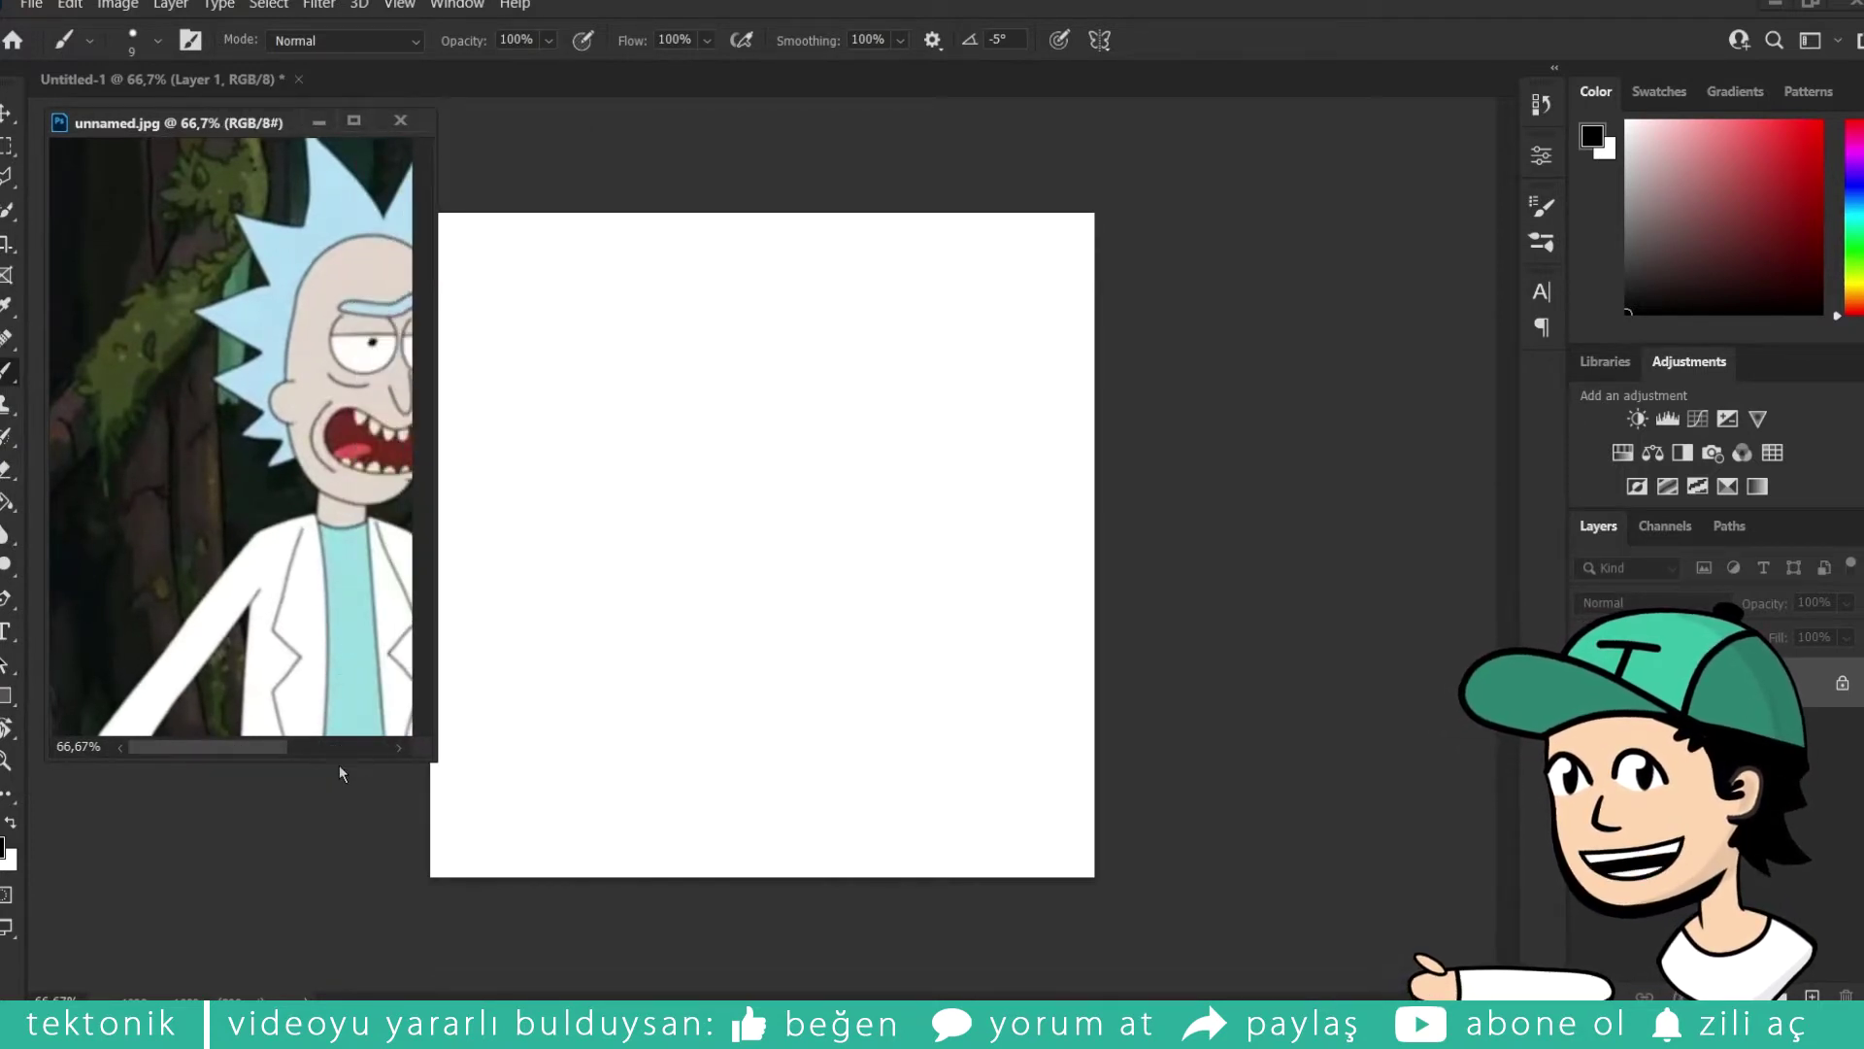
{"action": "mouse_move", "coordinate": [341, 762]}
{"action": "left_mouse_down"}
{"action": "mouse_move", "coordinate": [326, 480]}
{"action": "mouse_move", "coordinate": [308, 470]}
{"action": "left_mouse_up"}
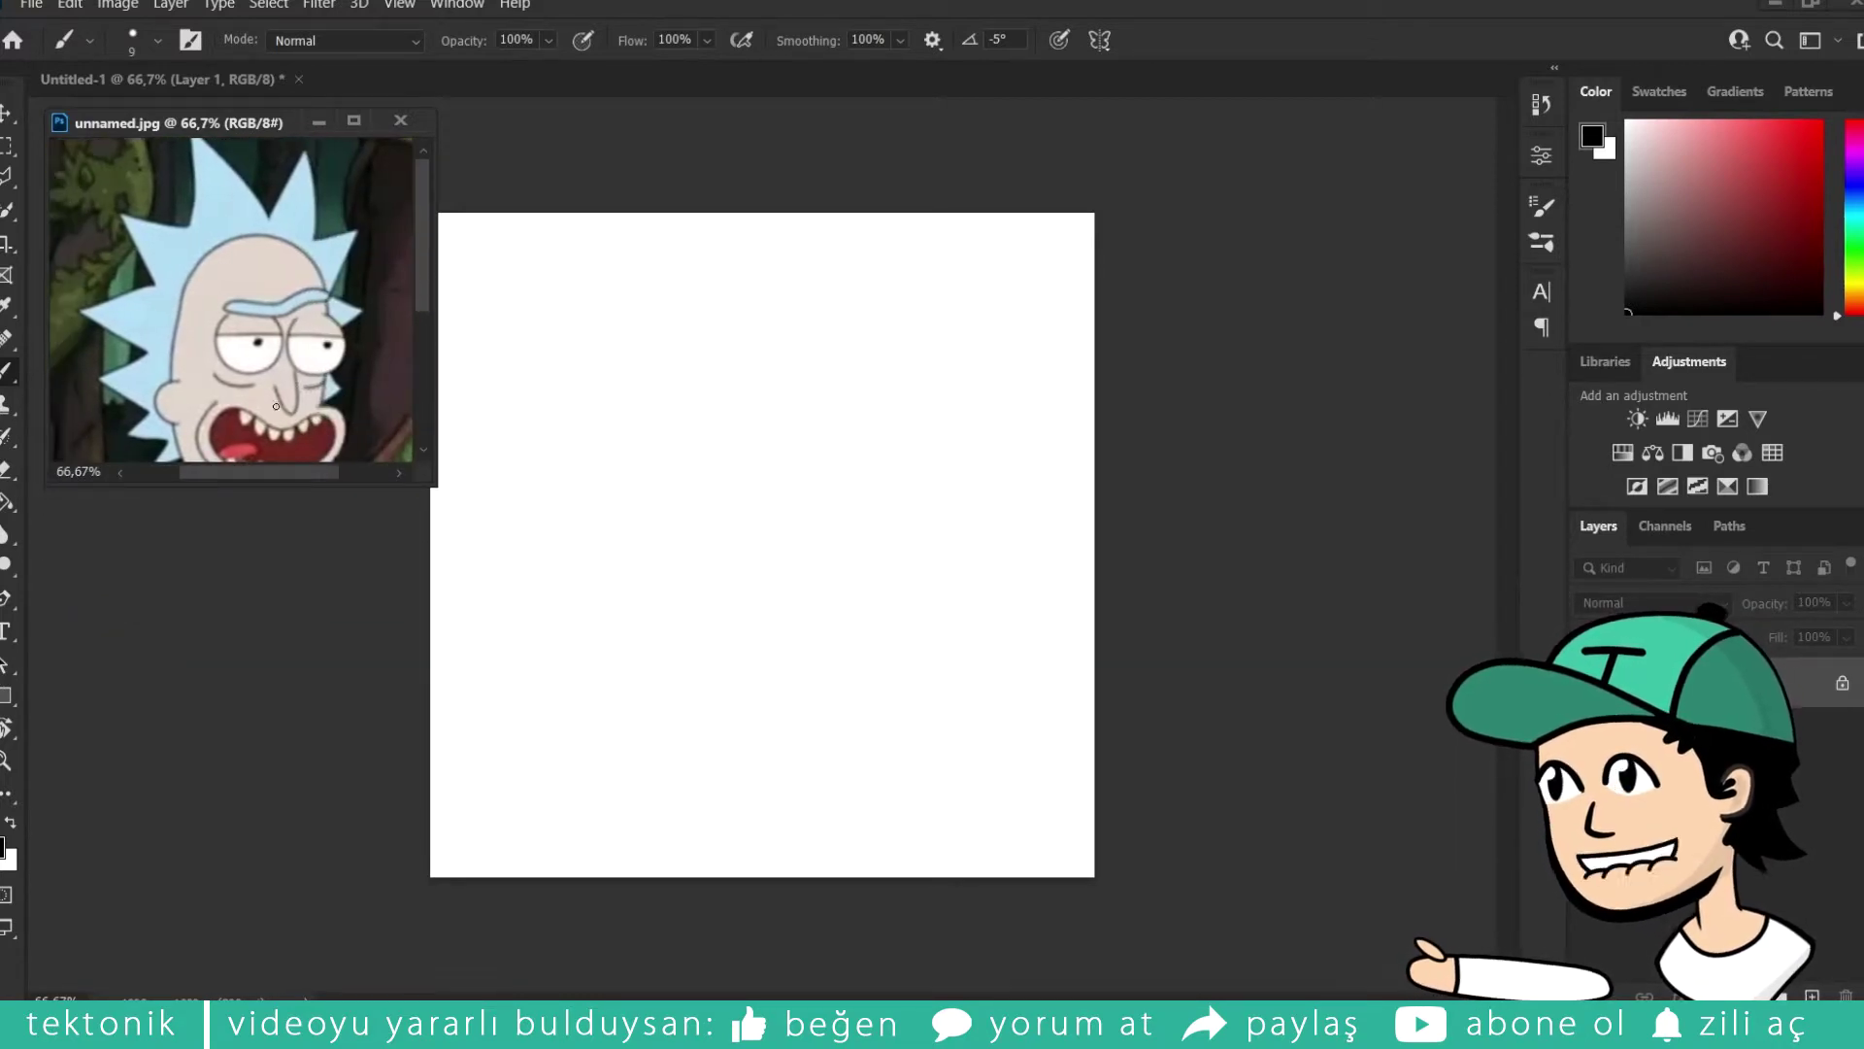
Step: Zoom the reference to frame Rick's head, adjust the window, and reactivate Untitled-1
{"action": "key", "text": "z"}
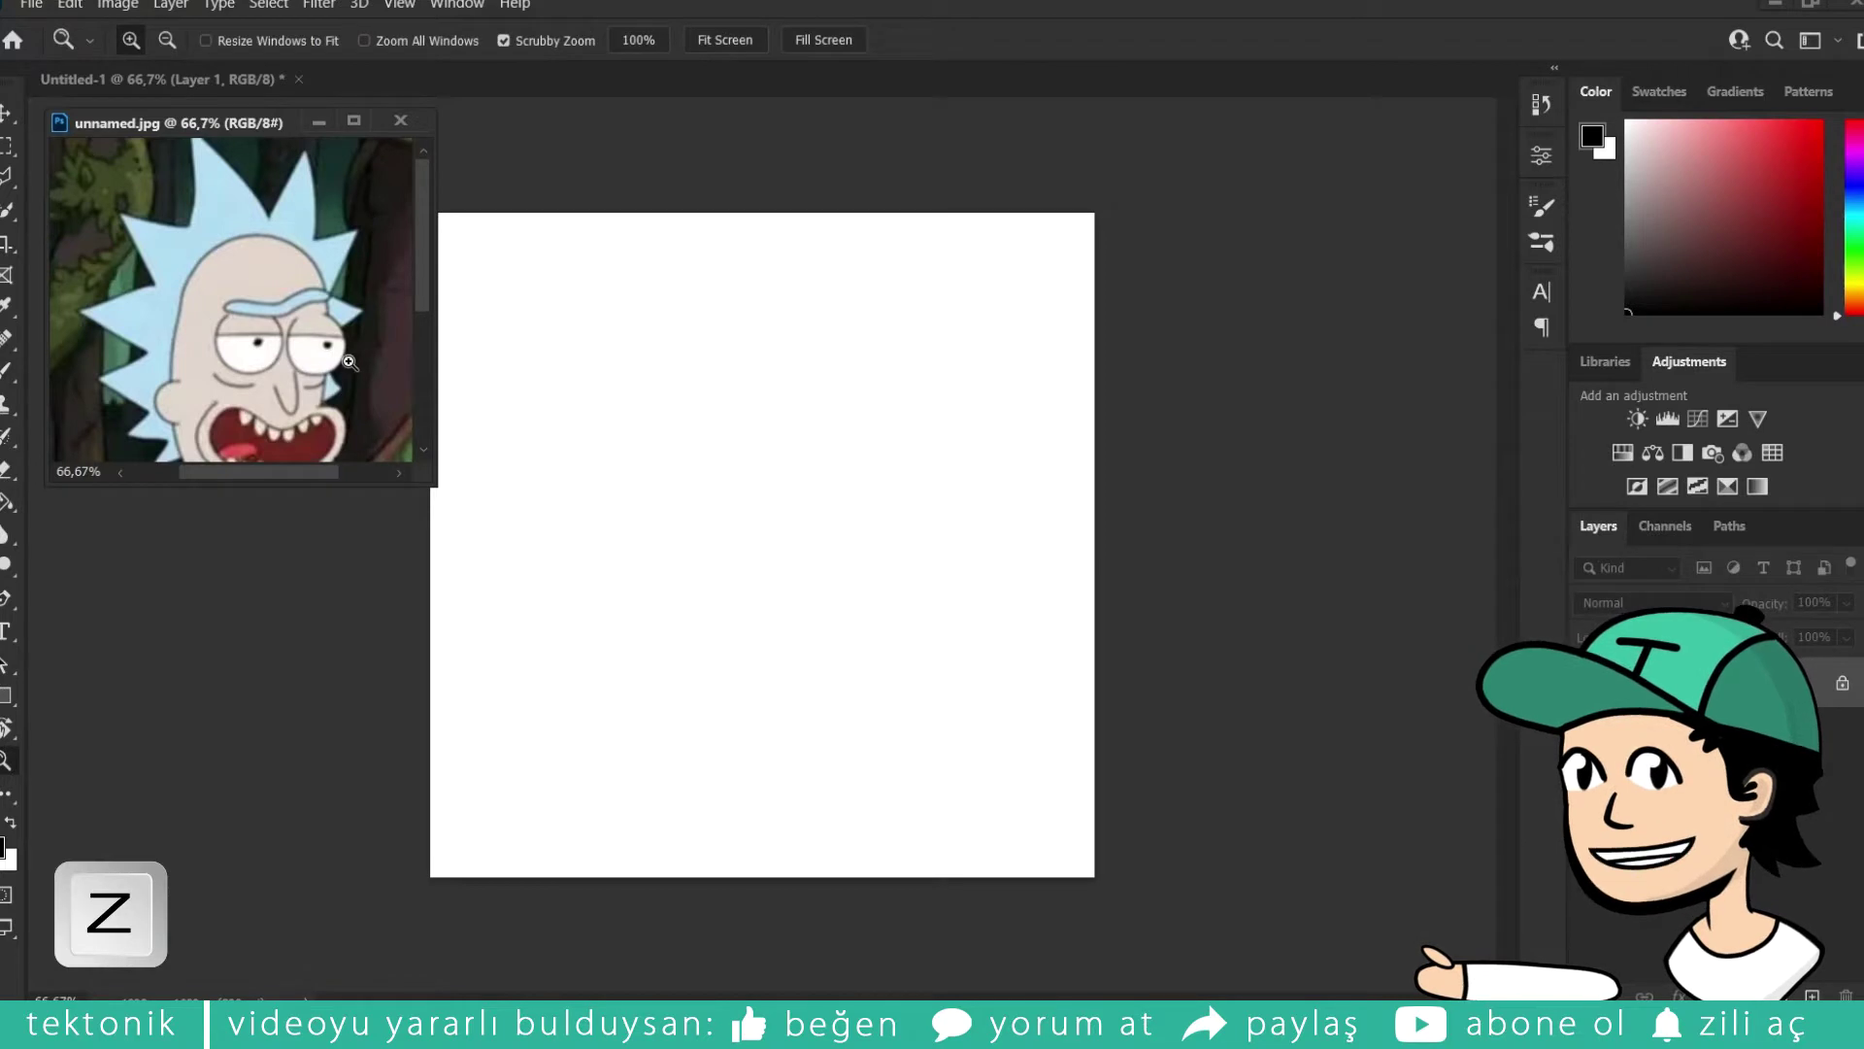
{"action": "left_click_drag", "start_coordinate": [350, 361], "coordinate": [331, 361]}
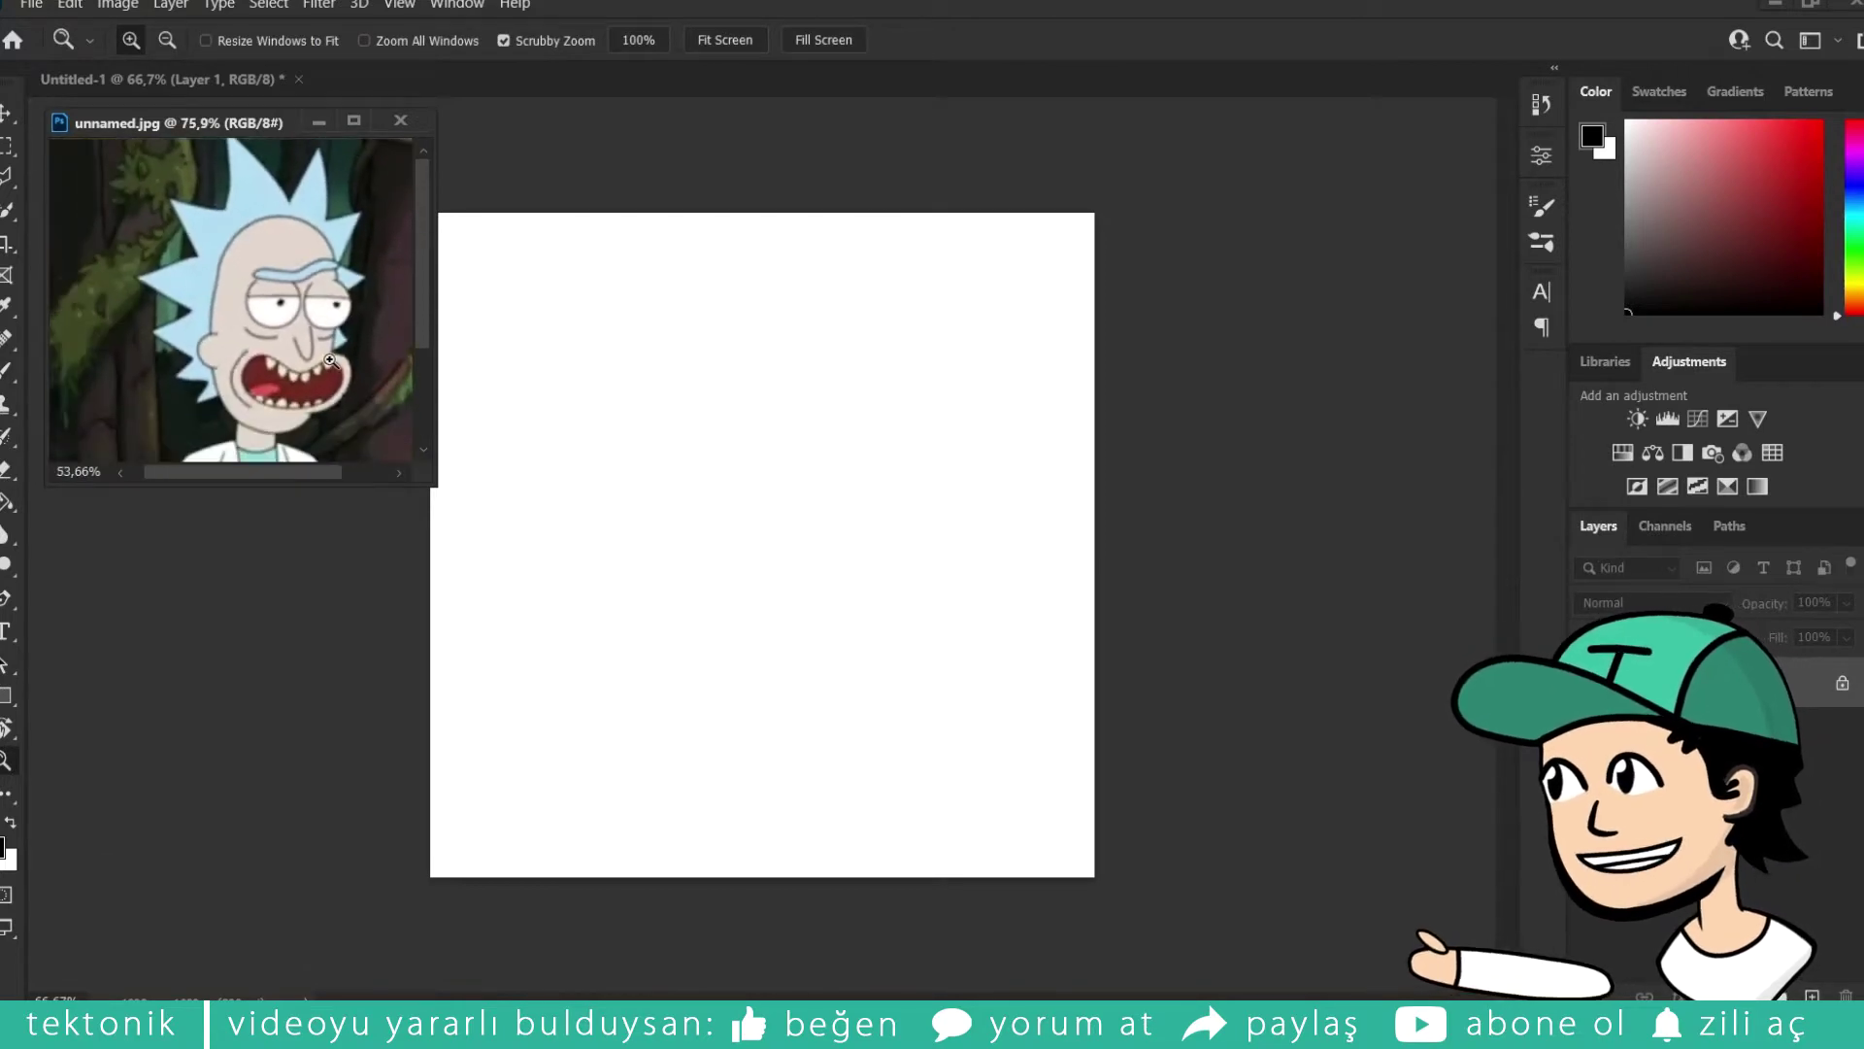
{"action": "left_click_drag", "start_coordinate": [331, 474], "coordinate": [343, 474]}
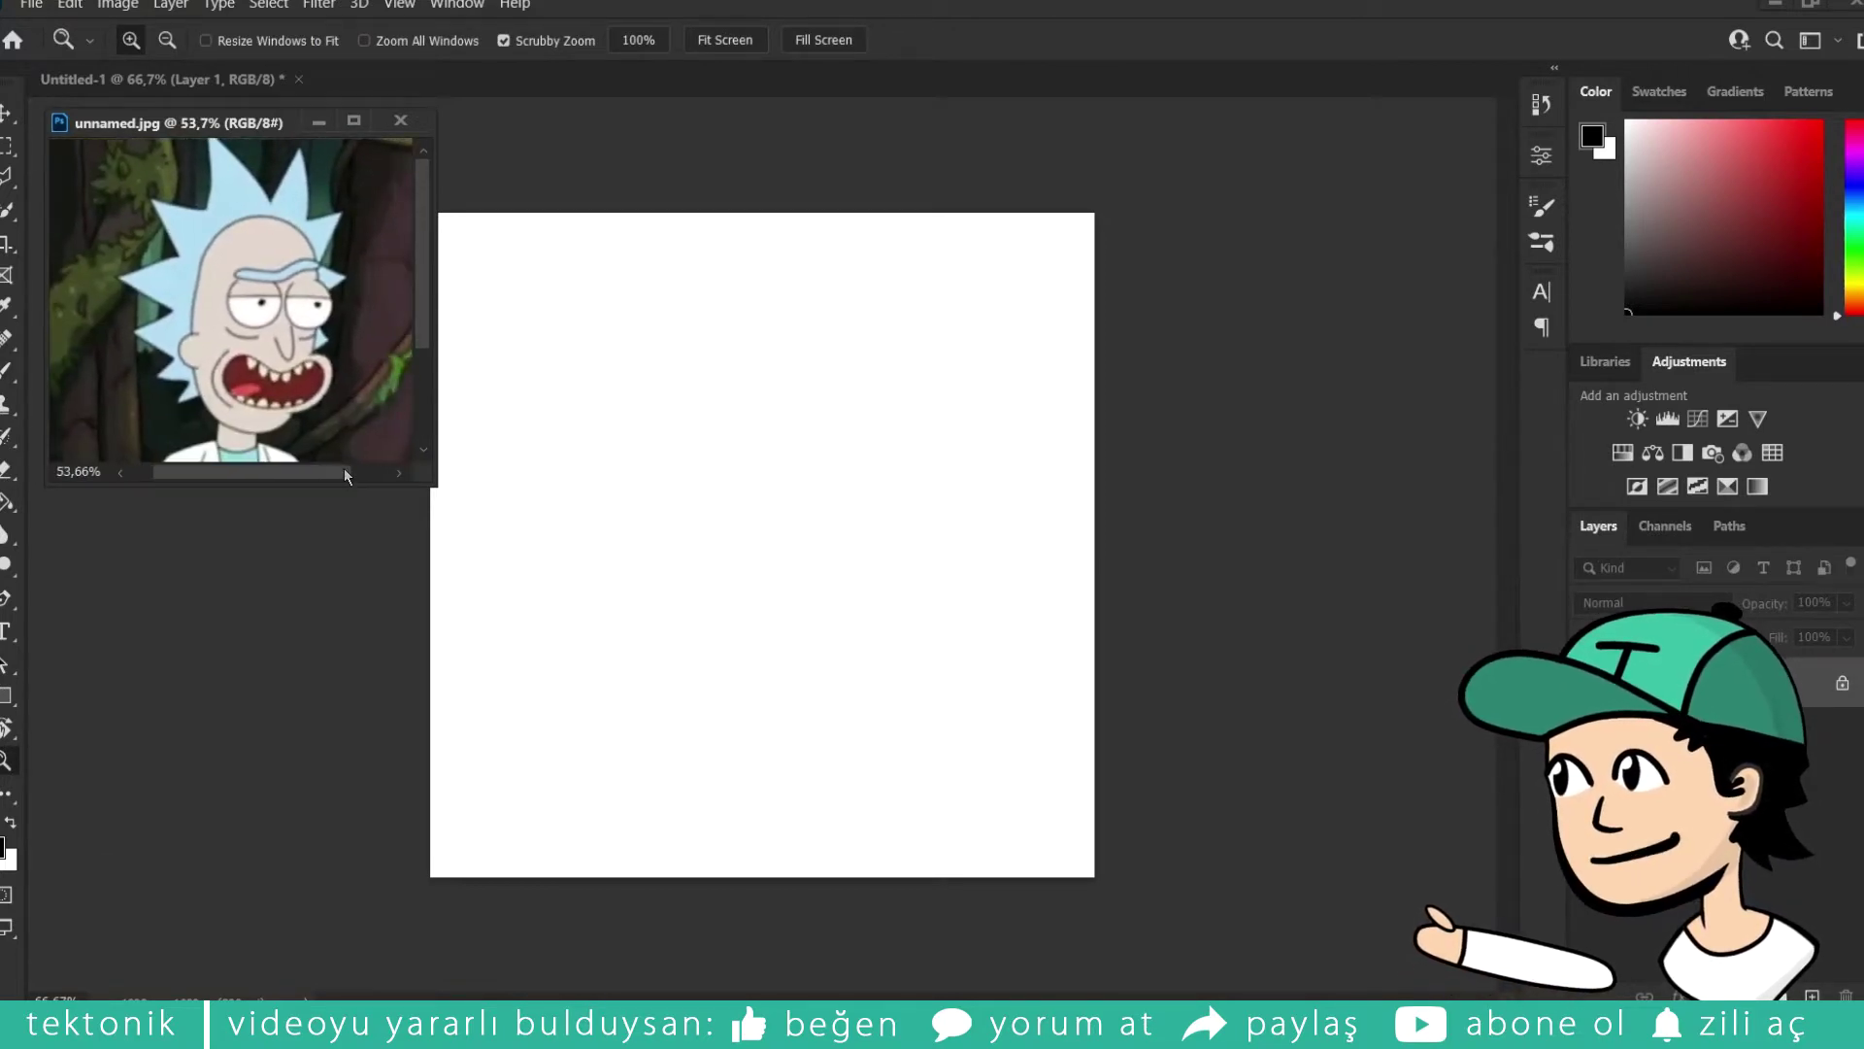
{"action": "left_click_drag", "start_coordinate": [364, 325], "coordinate": [352, 337]}
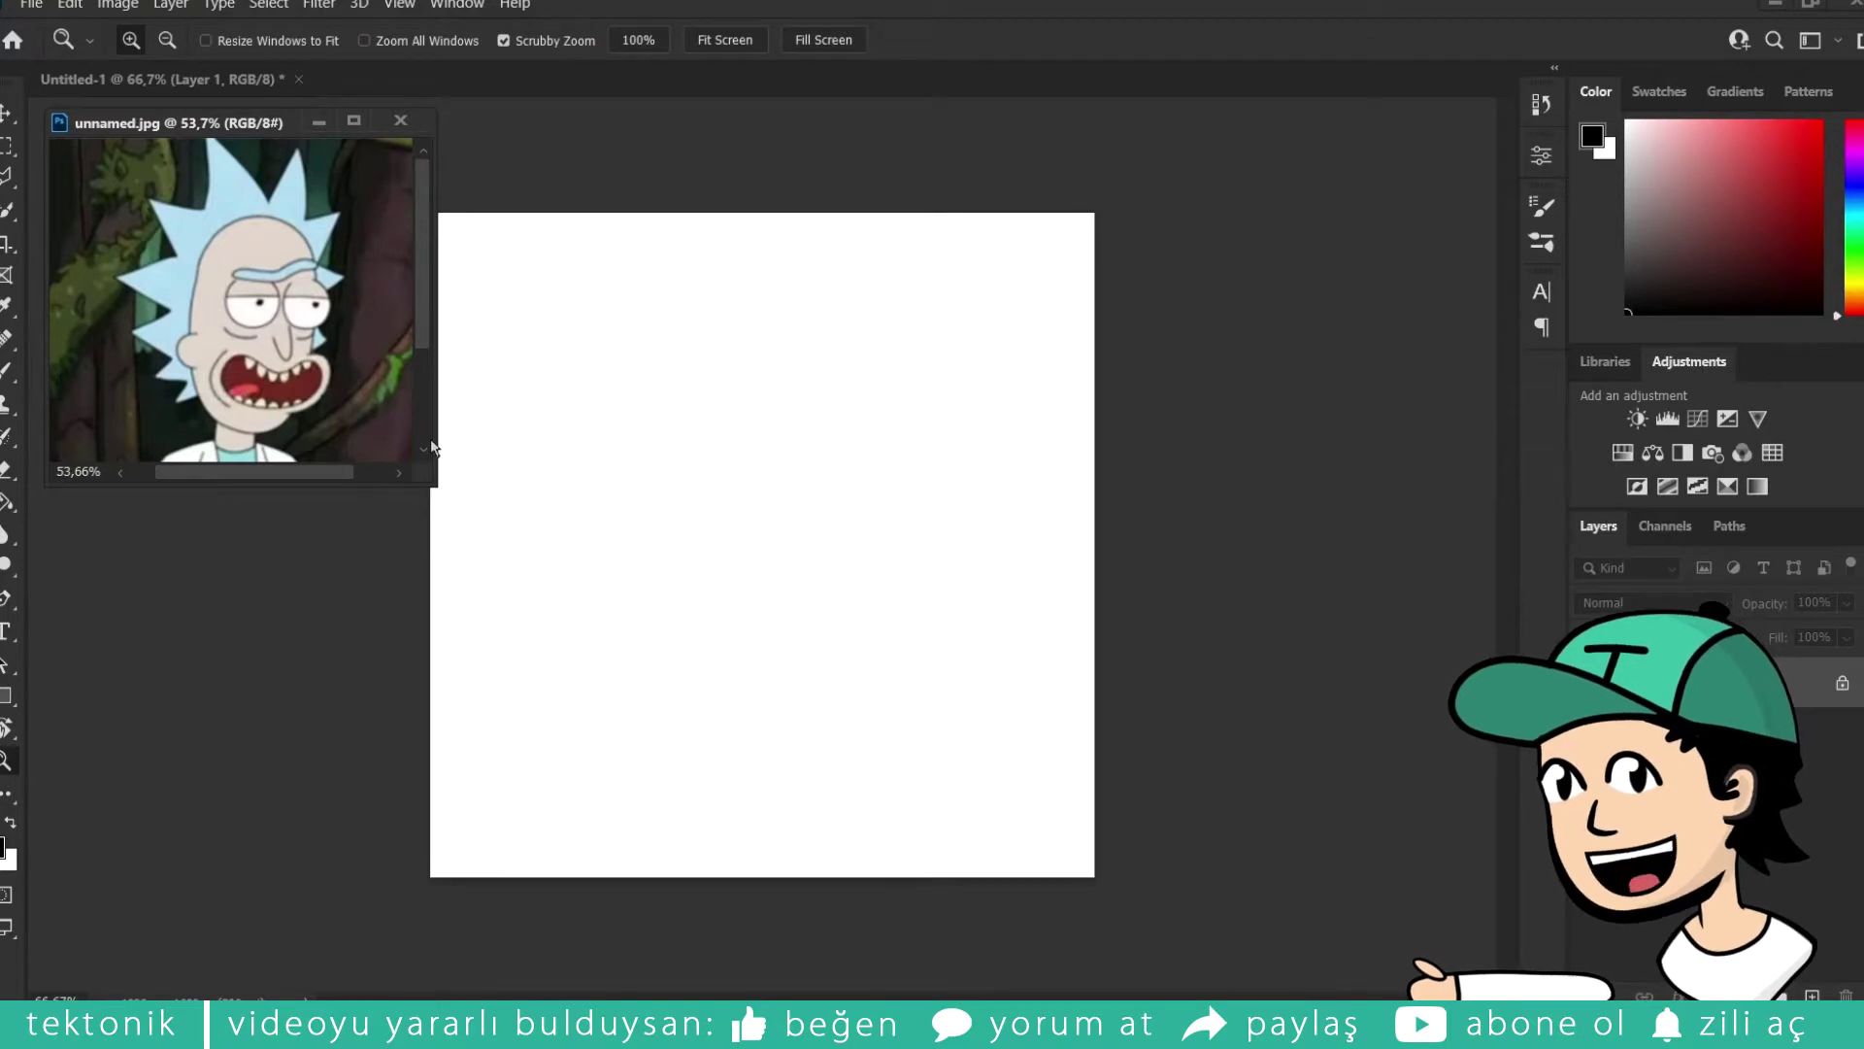
{"action": "left_click_drag", "start_coordinate": [344, 334], "coordinate": [408, 433]}
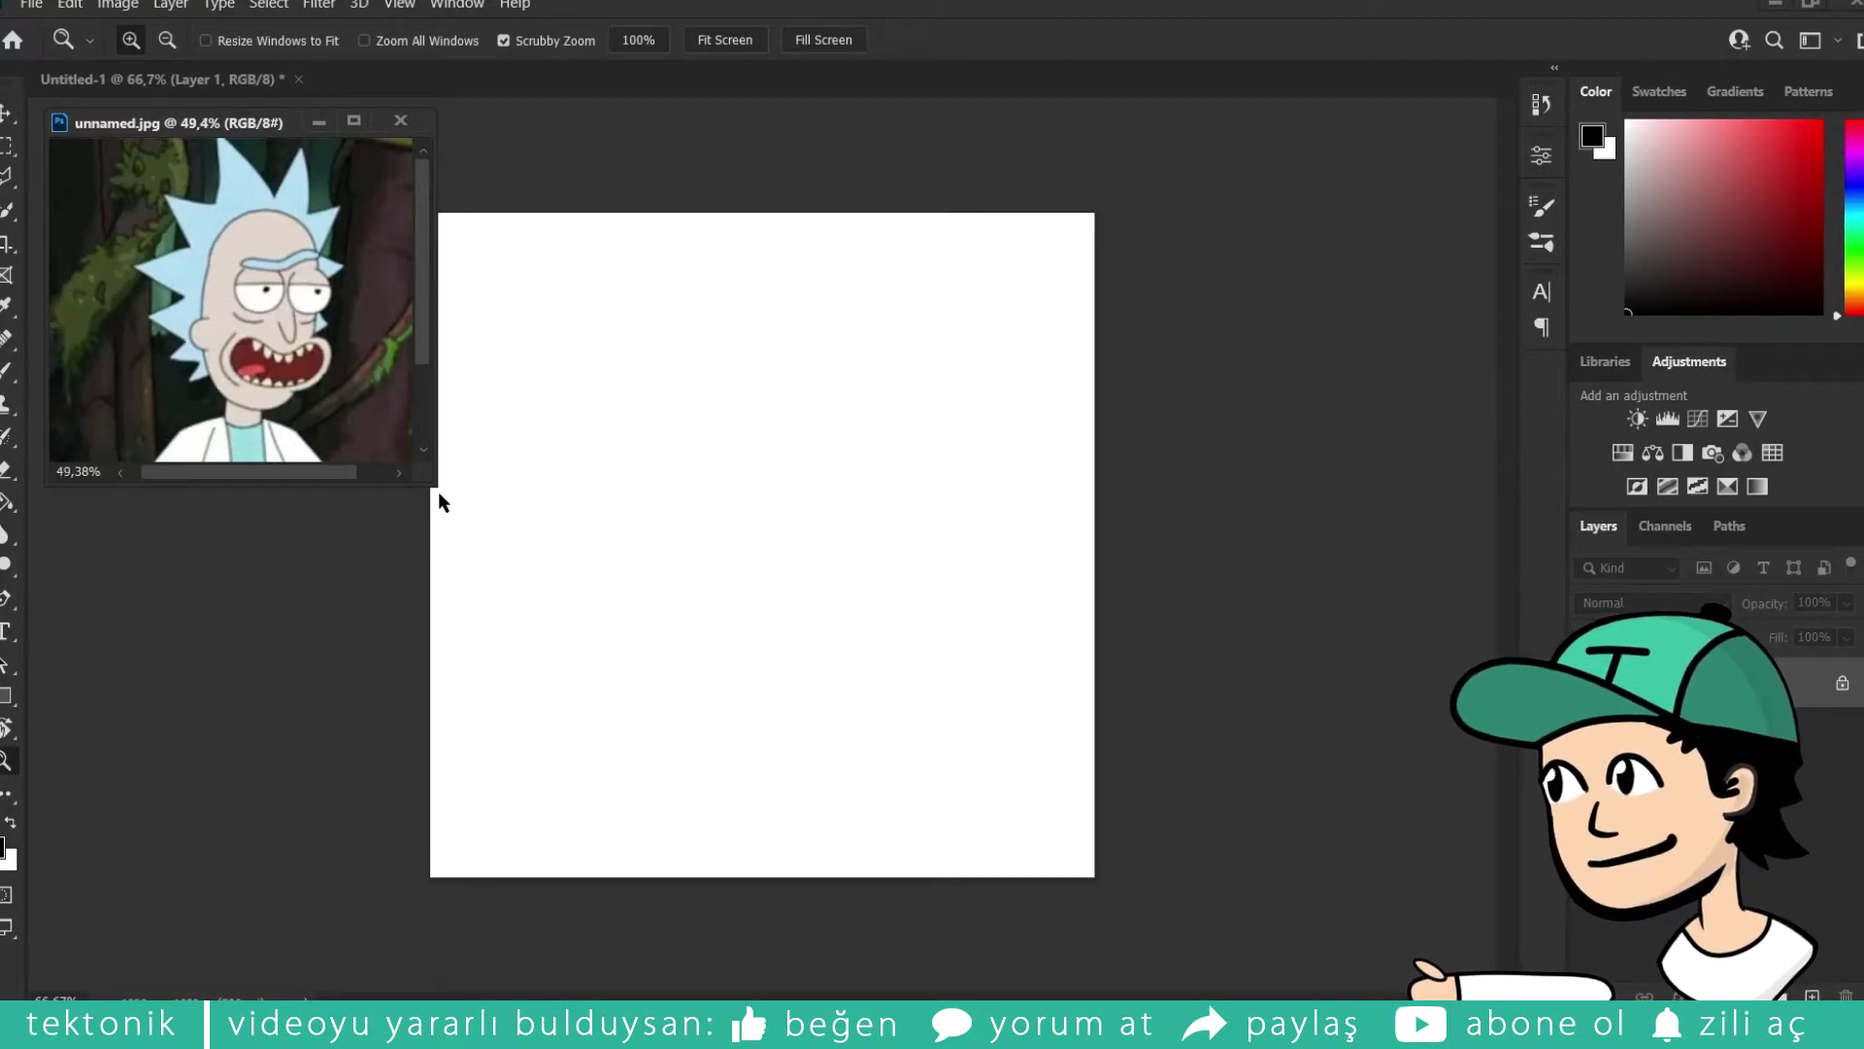
{"action": "left_click_drag", "start_coordinate": [437, 496], "coordinate": [441, 539]}
{"action": "left_click_drag", "start_coordinate": [335, 272], "coordinate": [366, 310]}
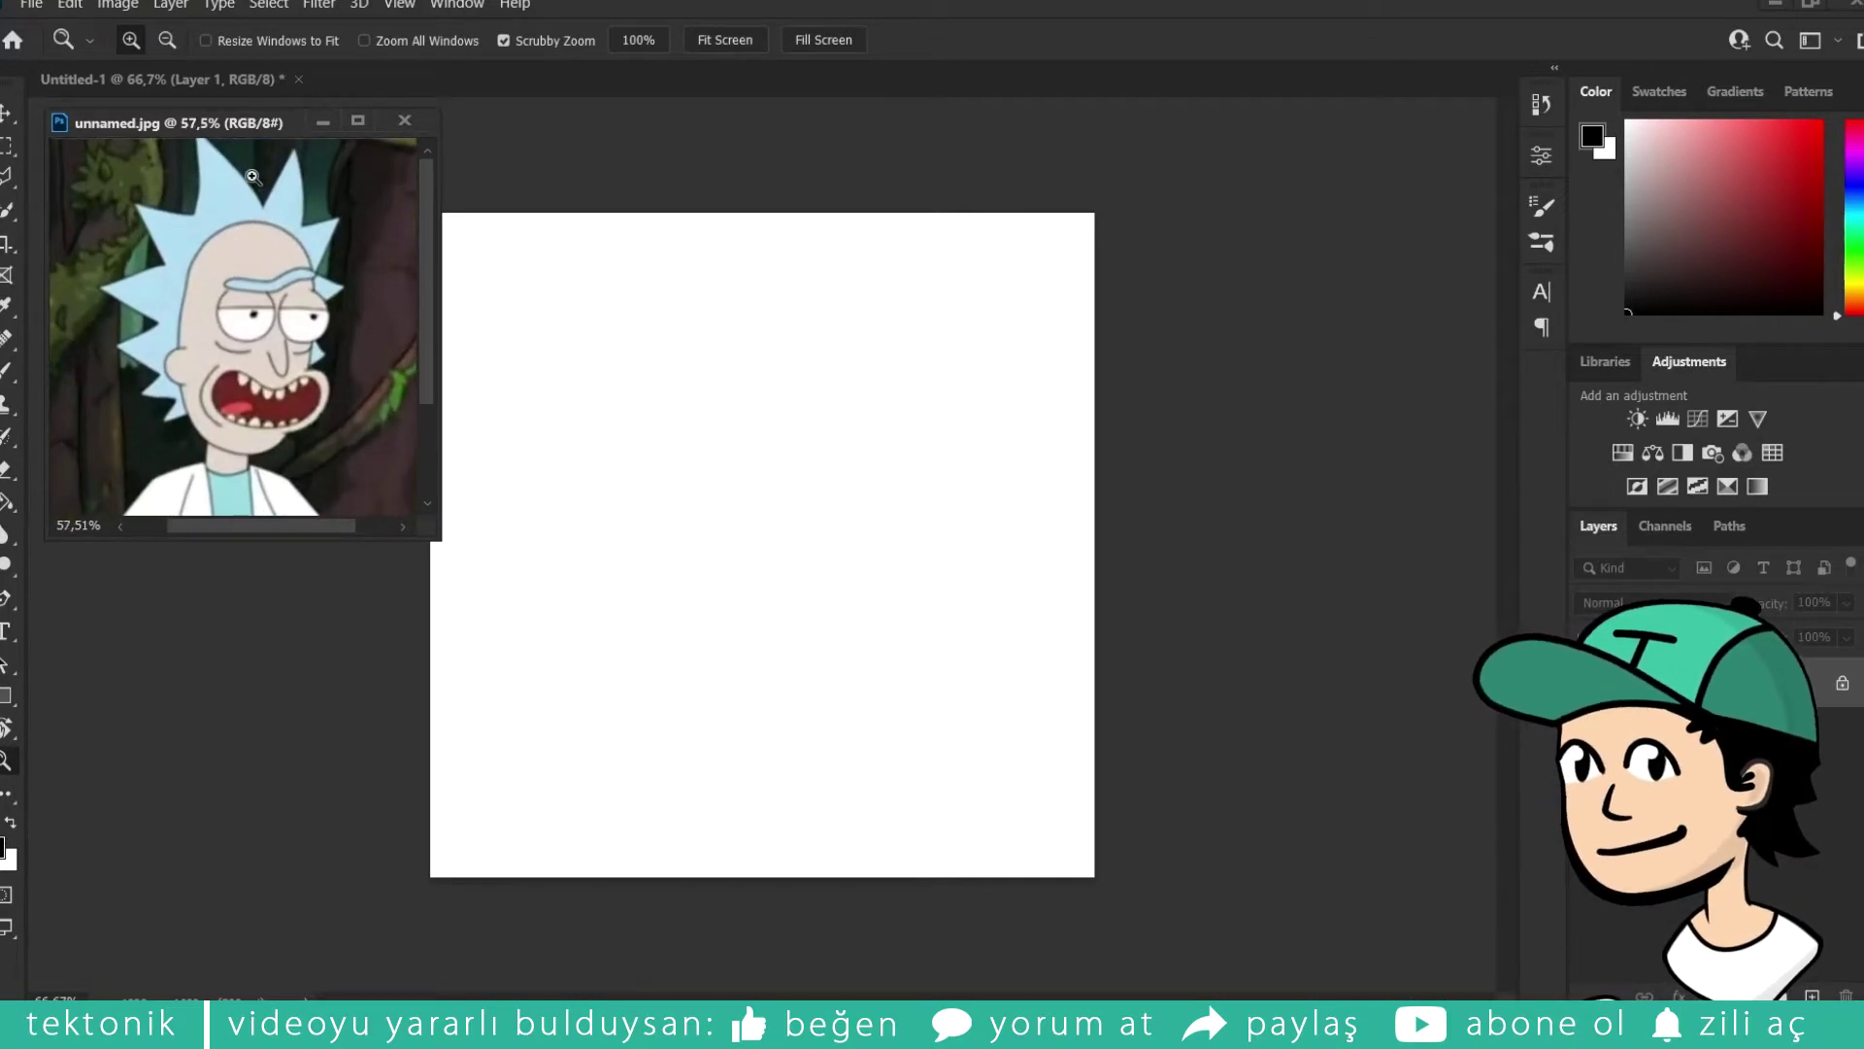
{"action": "left_click_drag", "start_coordinate": [213, 123], "coordinate": [194, 118]}
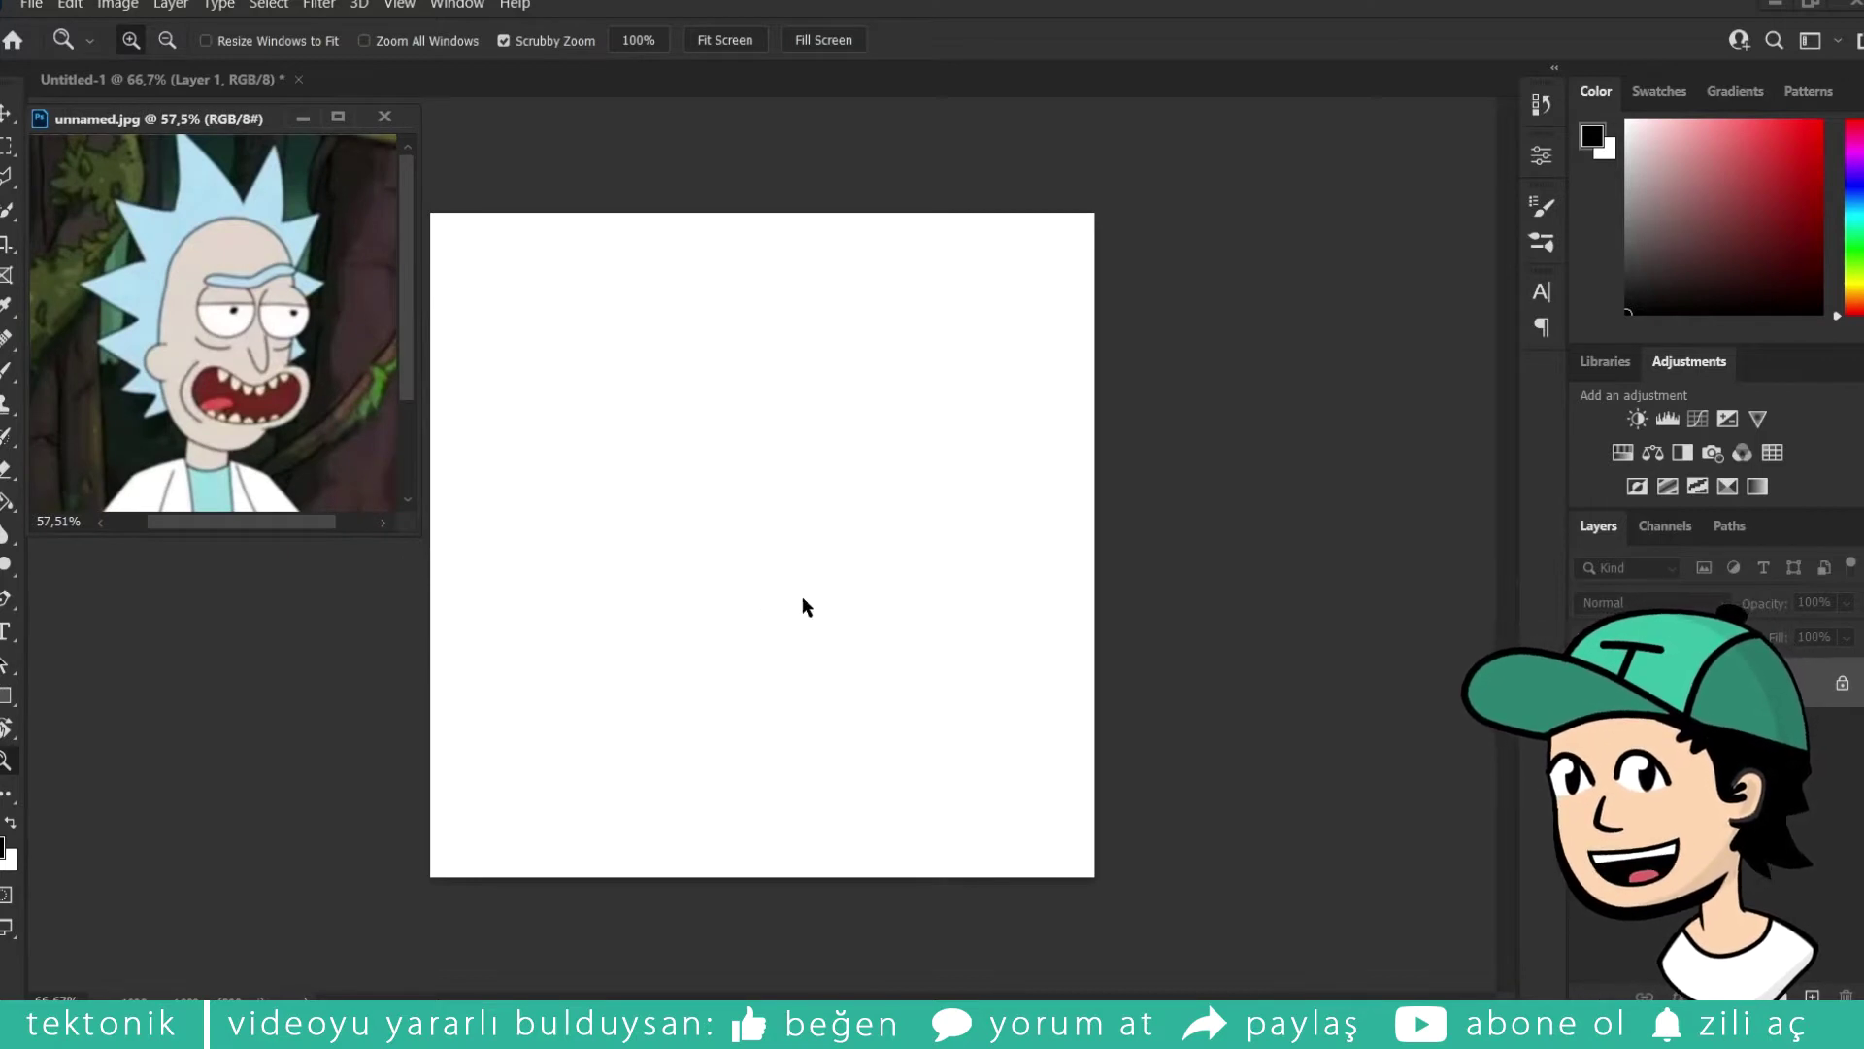
{"action": "left_click", "coordinate": [942, 492]}
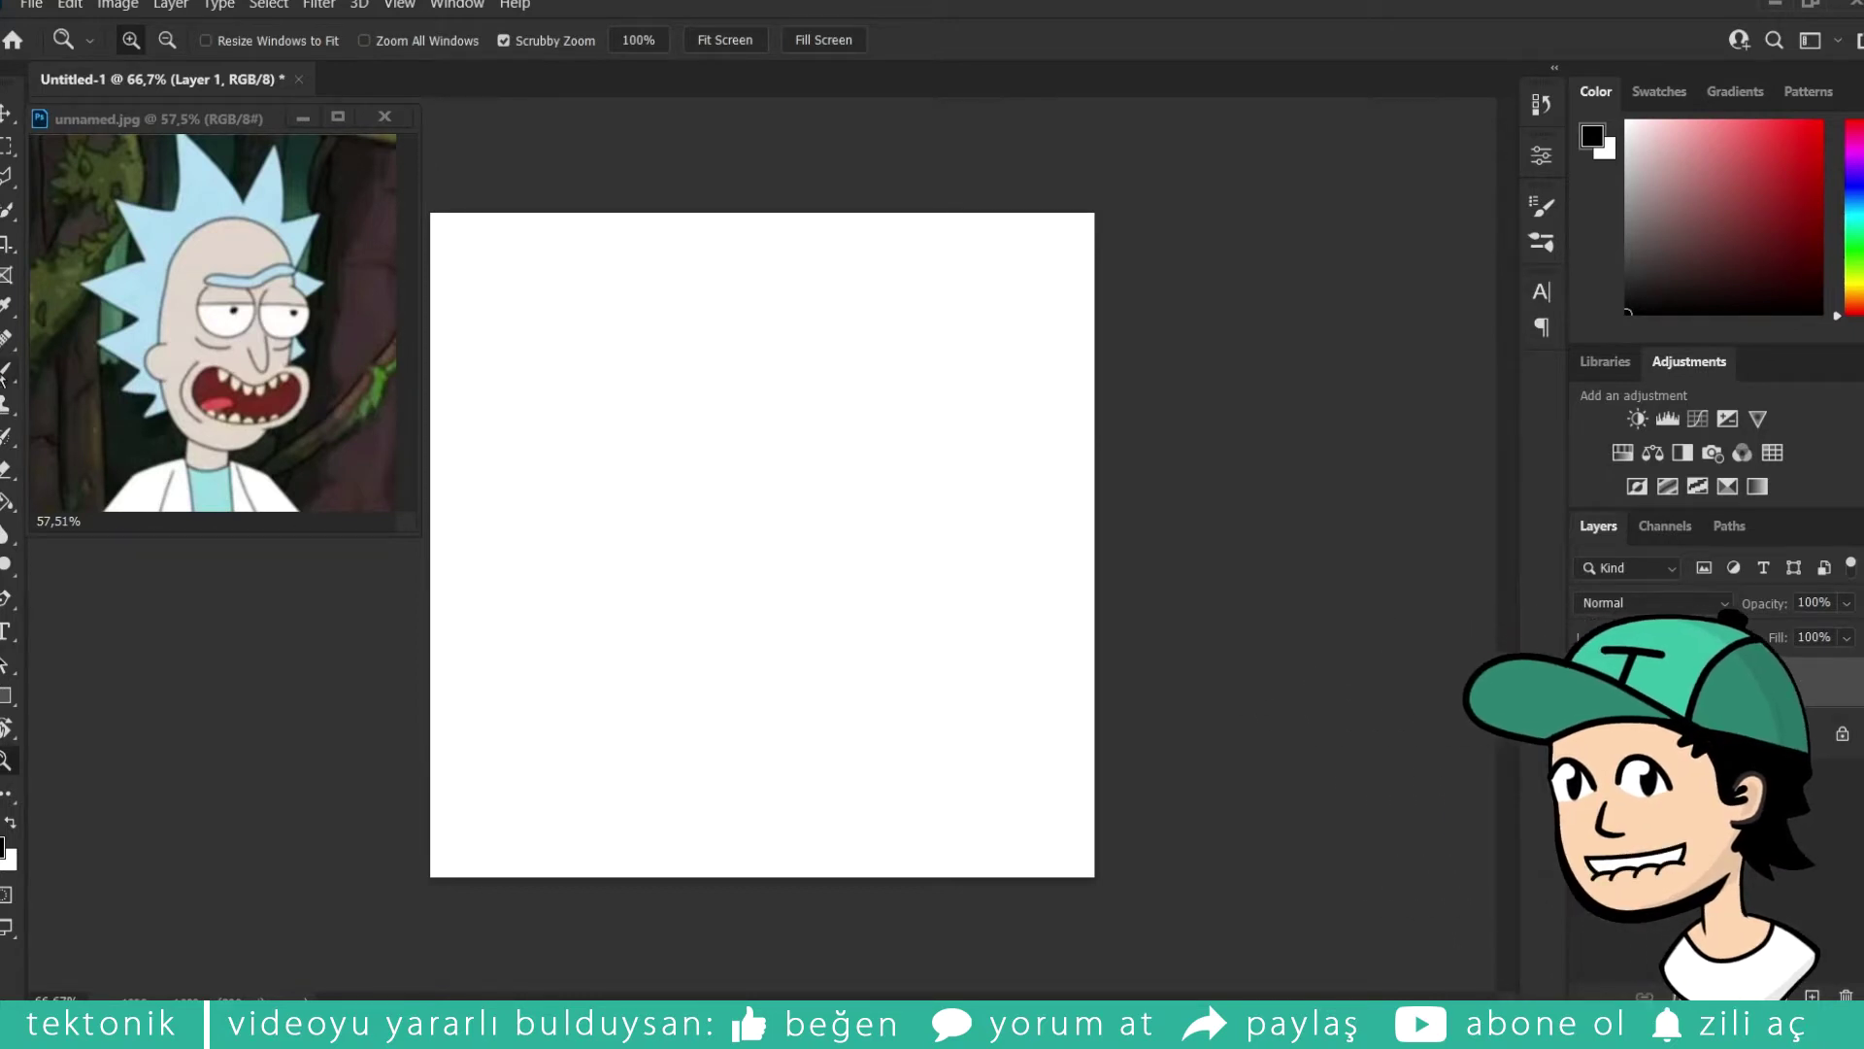
Step: Select the Brush tool with Smoothing set to 0%
{"action": "key", "text": "b"}
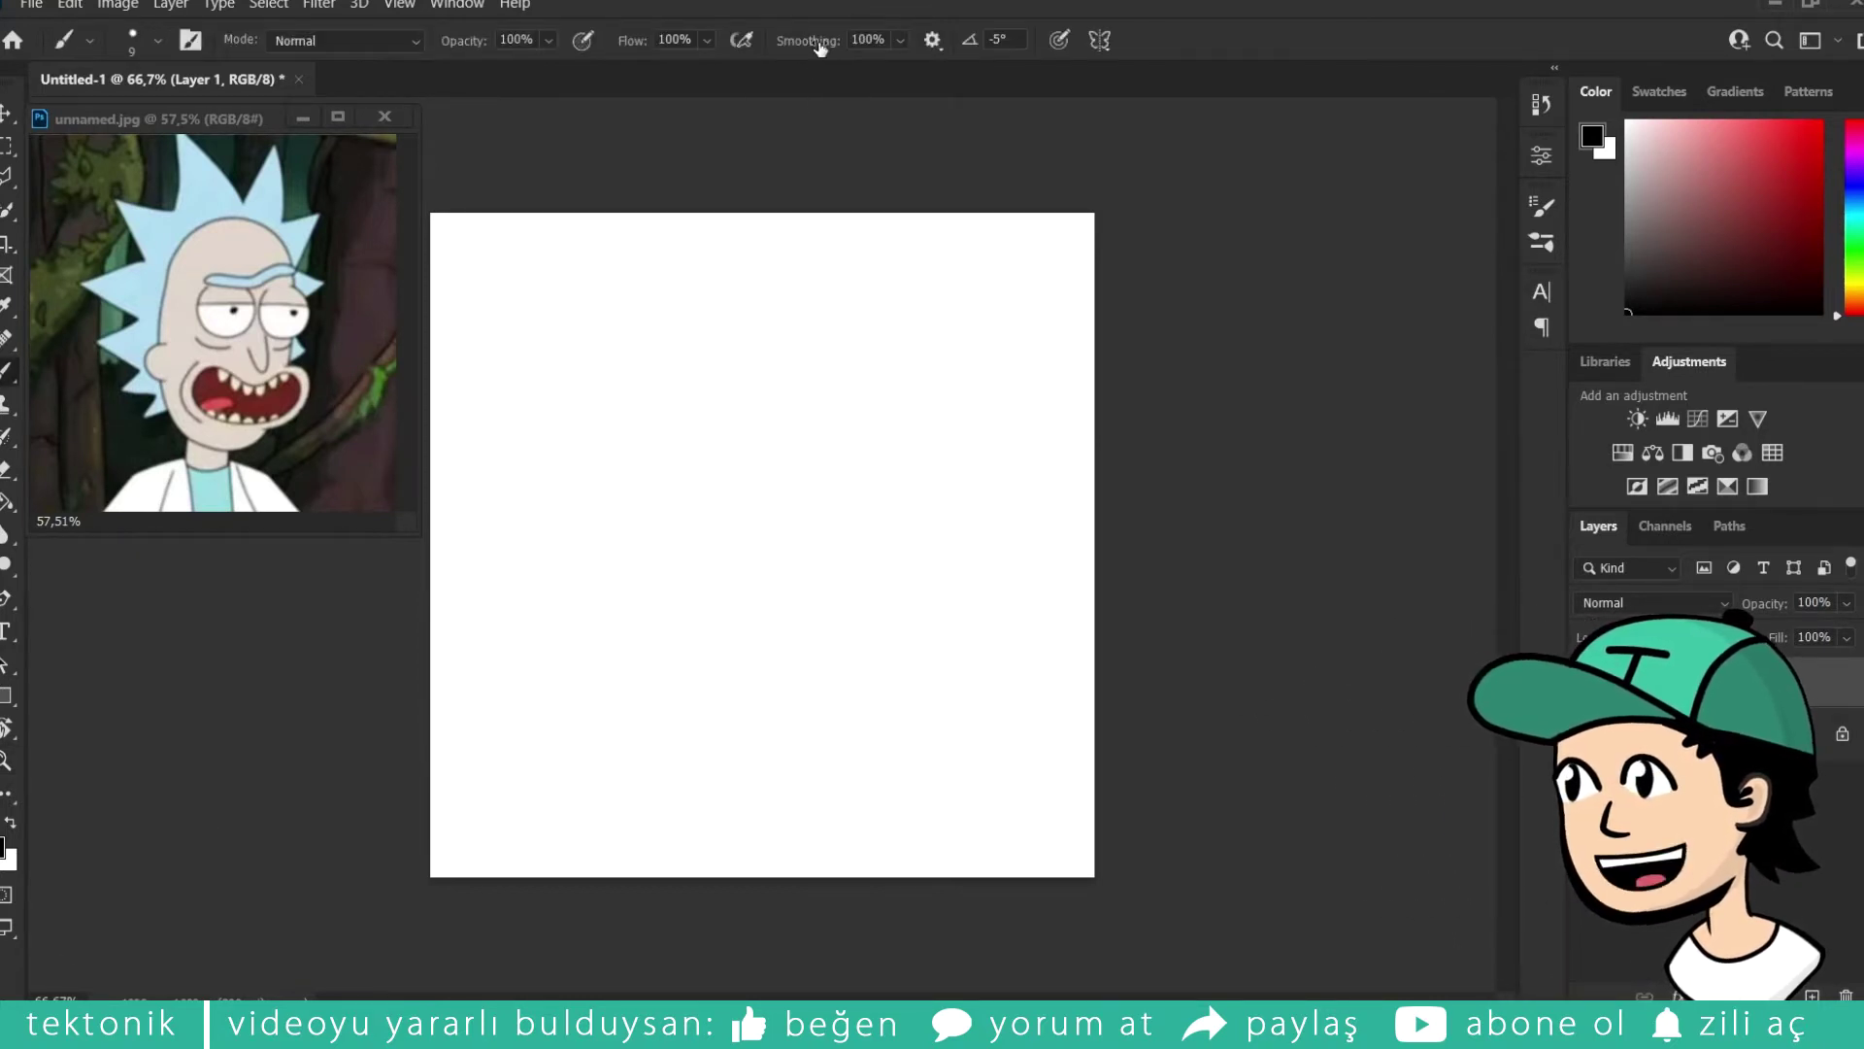
{"action": "left_click", "coordinate": [867, 40]}
{"action": "type", "text": "0"}
{"action": "key", "text": "Return"}
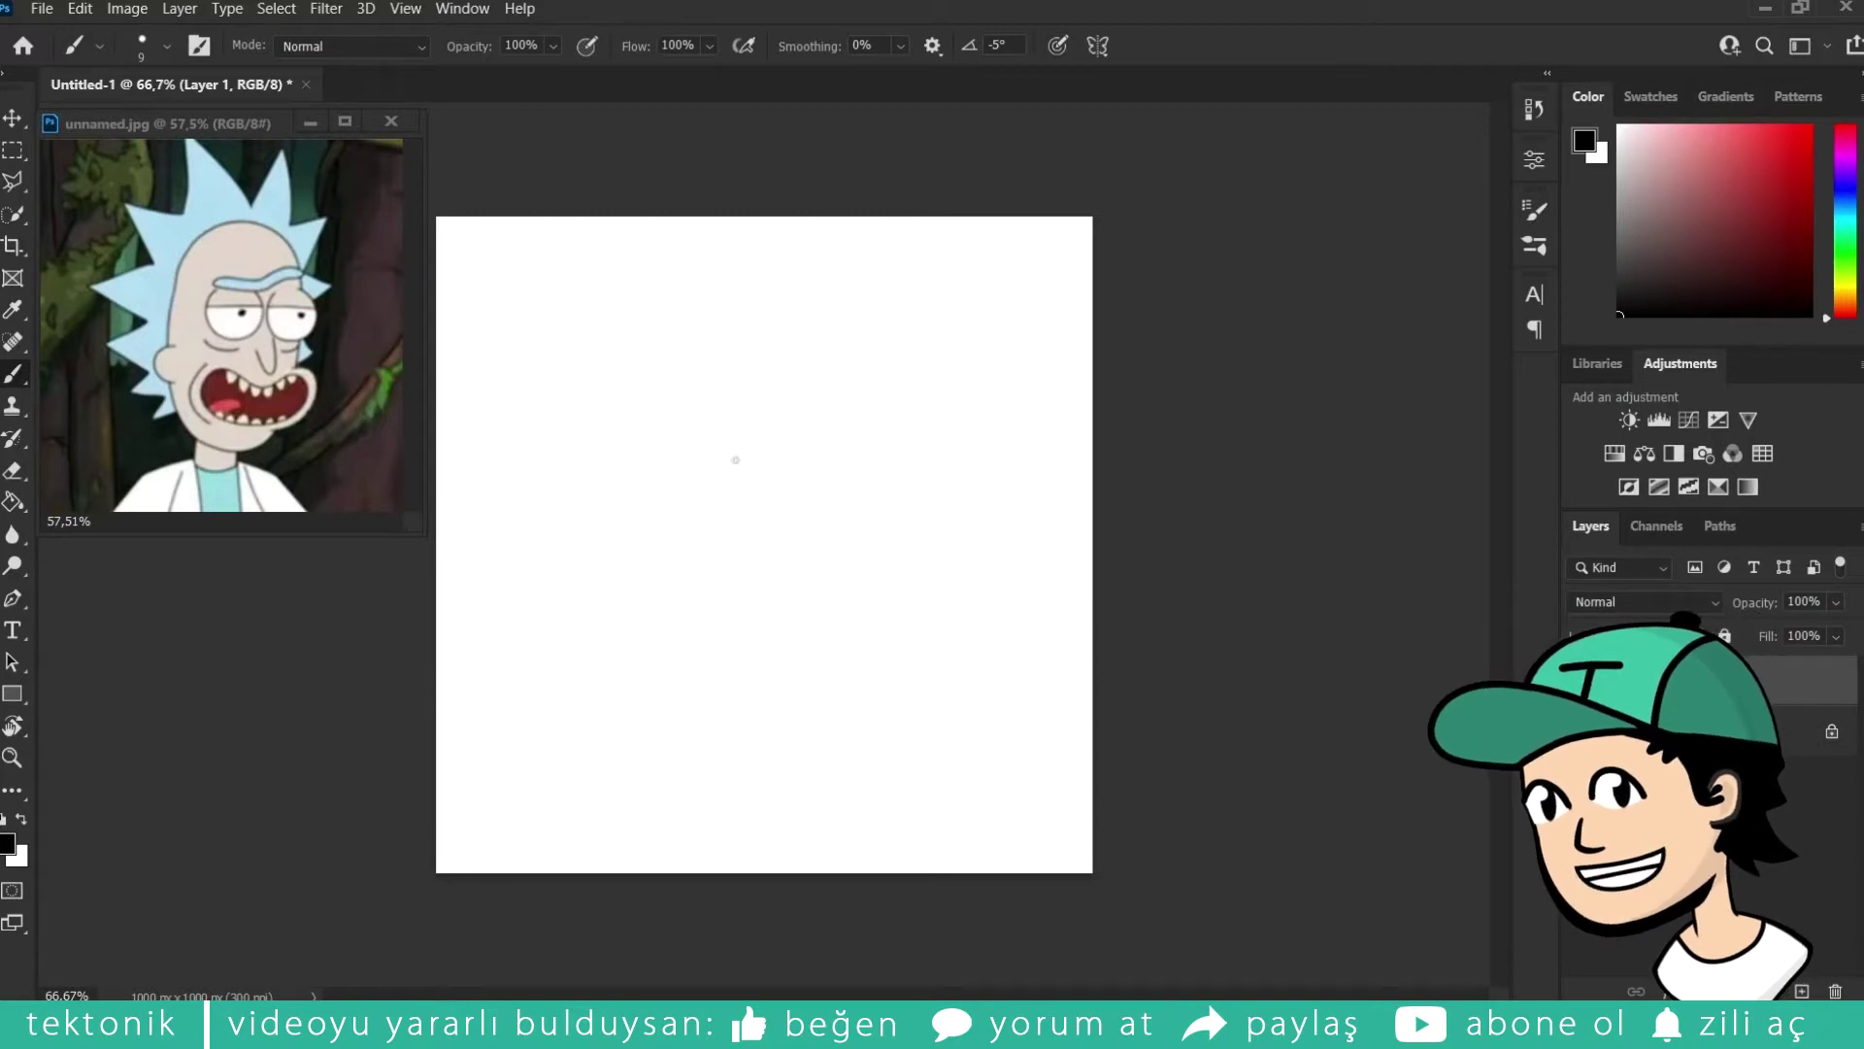
Step: Sketch a practice circle, zoom in to inspect it, then undo it
{"action": "left_click_drag", "start_coordinate": [700, 449], "coordinate": [780, 472]}
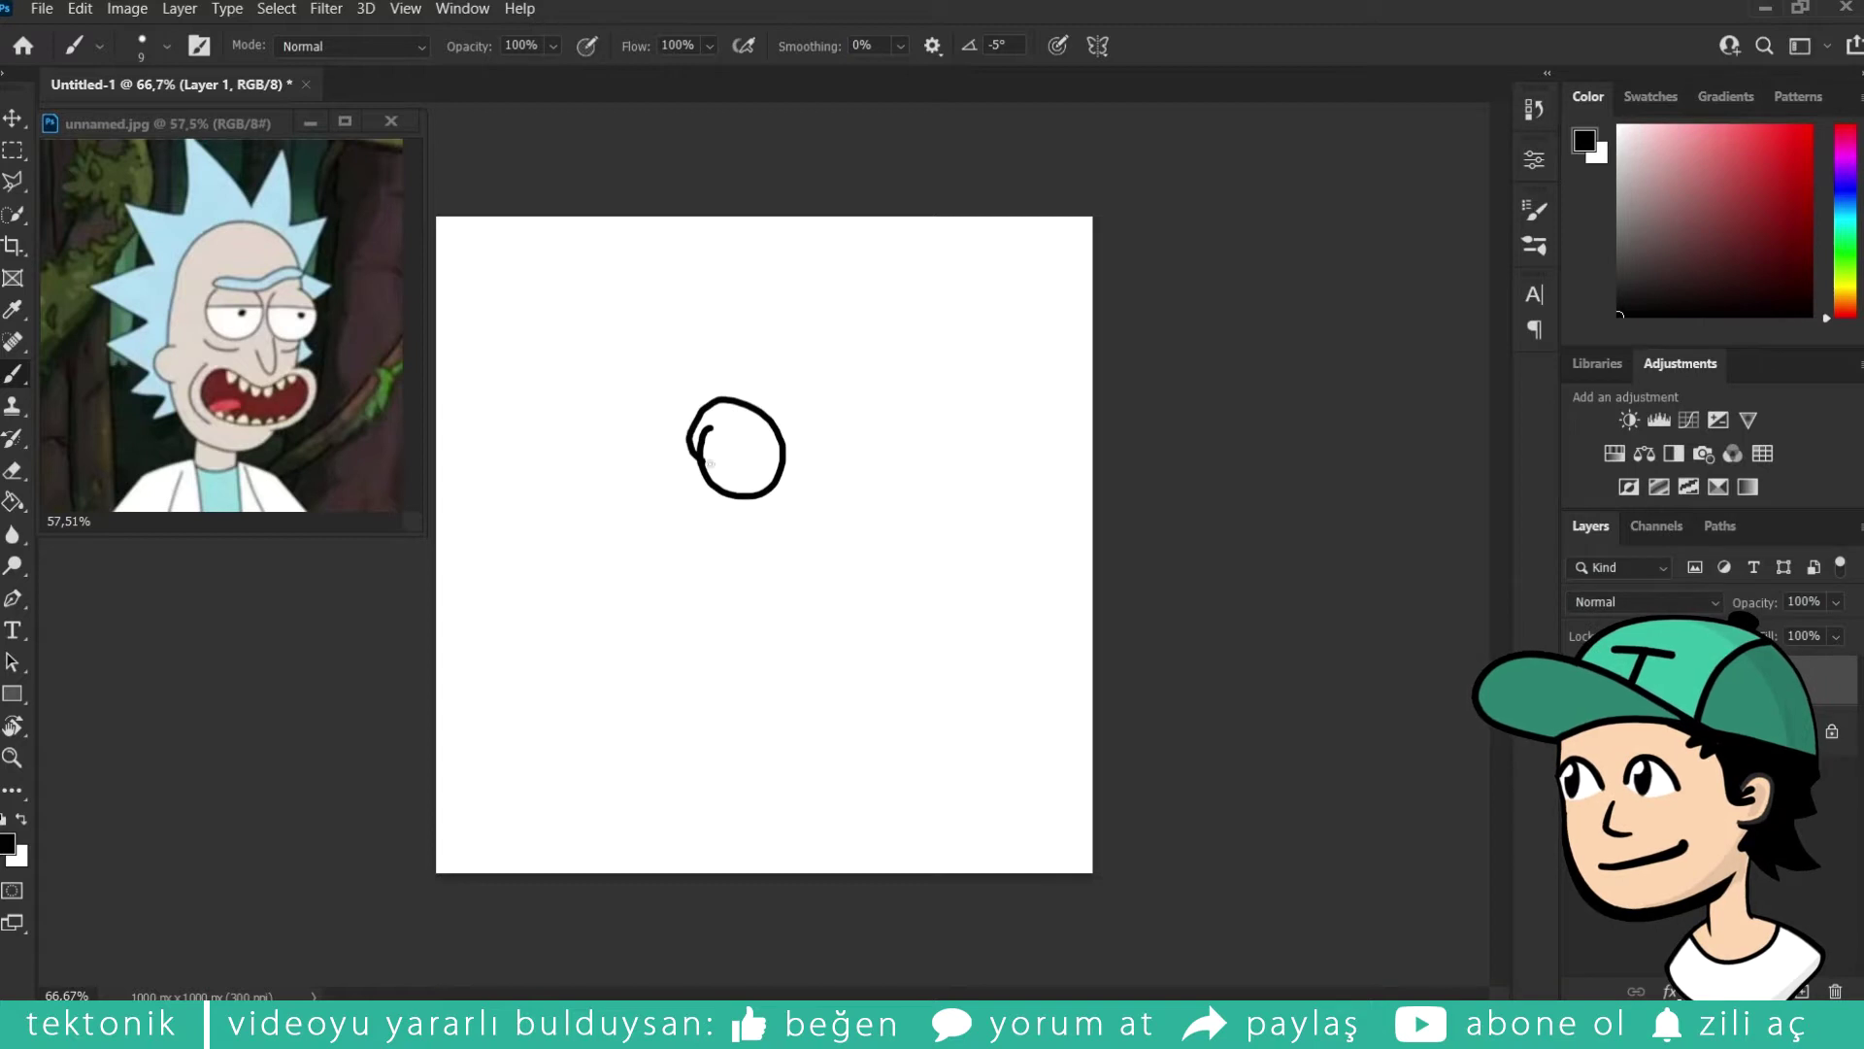
{"action": "key", "text": "z"}
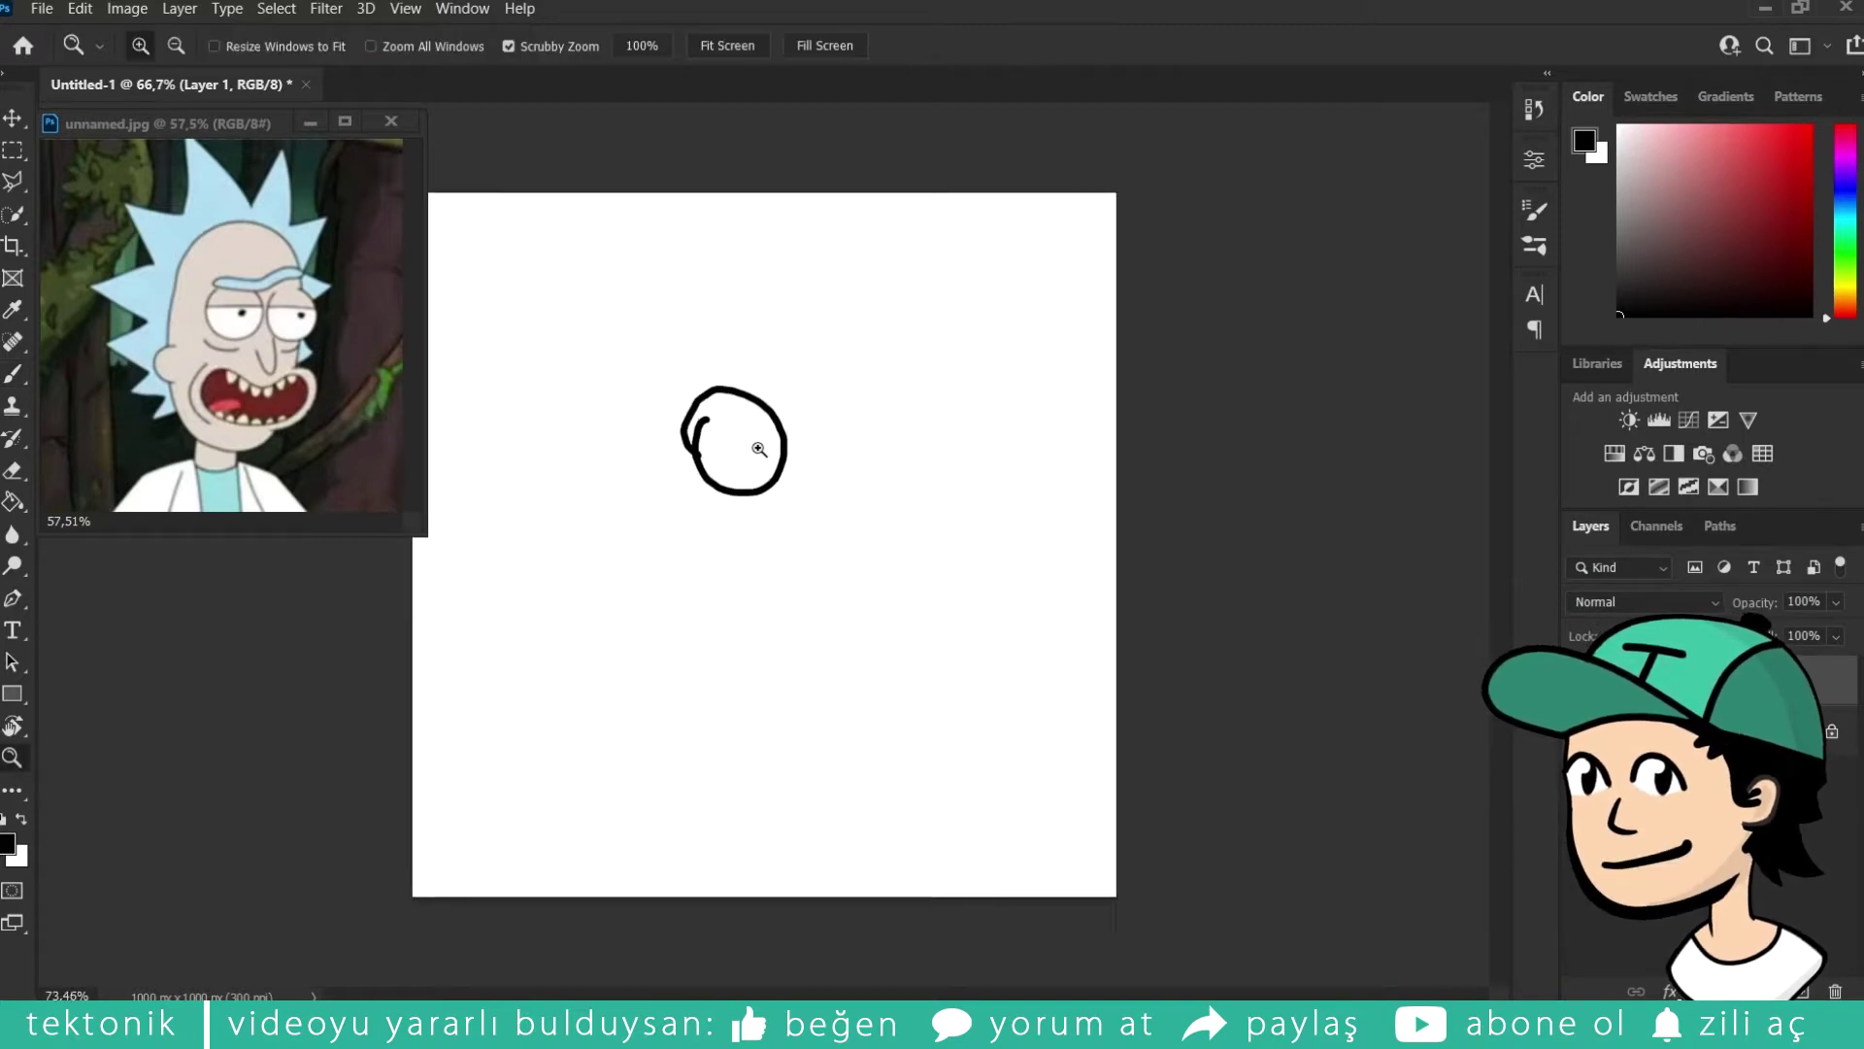
{"action": "left_click_drag", "start_coordinate": [744, 464], "coordinate": [737, 434]}
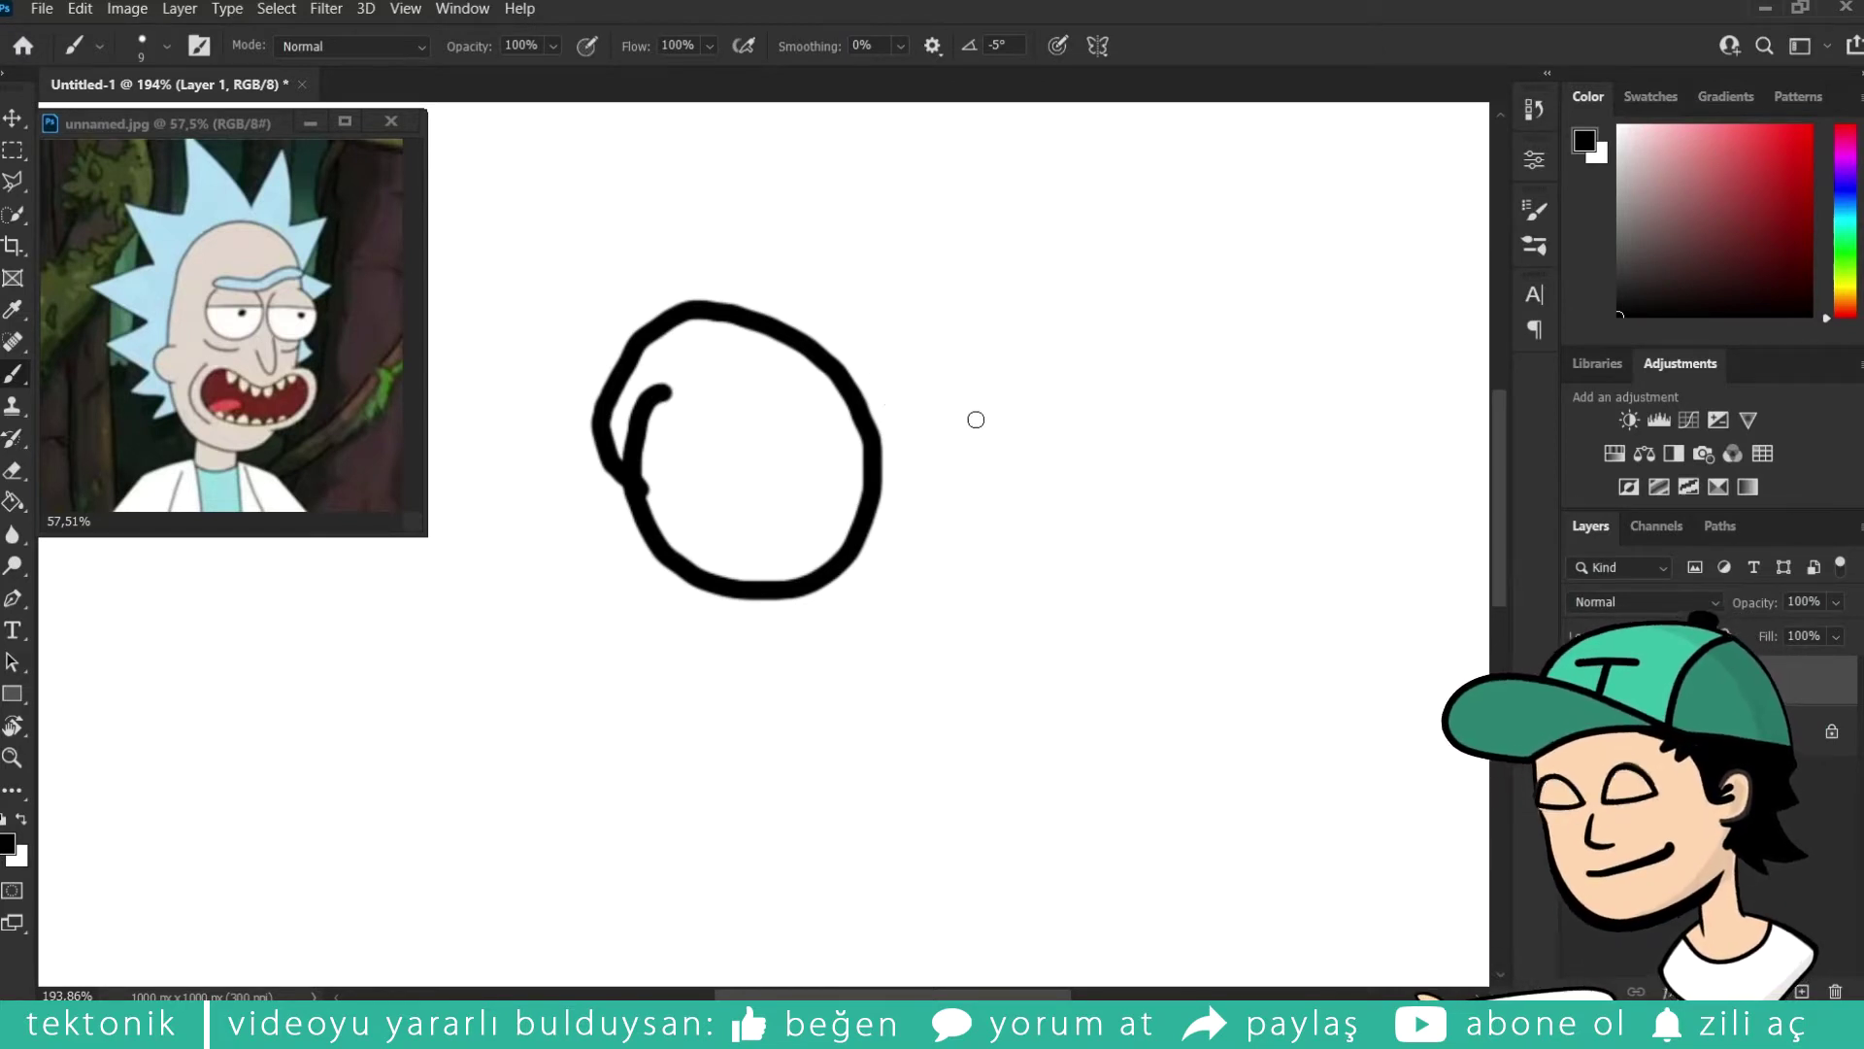
{"action": "key", "text": "z"}
{"action": "left_click_drag", "start_coordinate": [914, 395], "coordinate": [912, 401]}
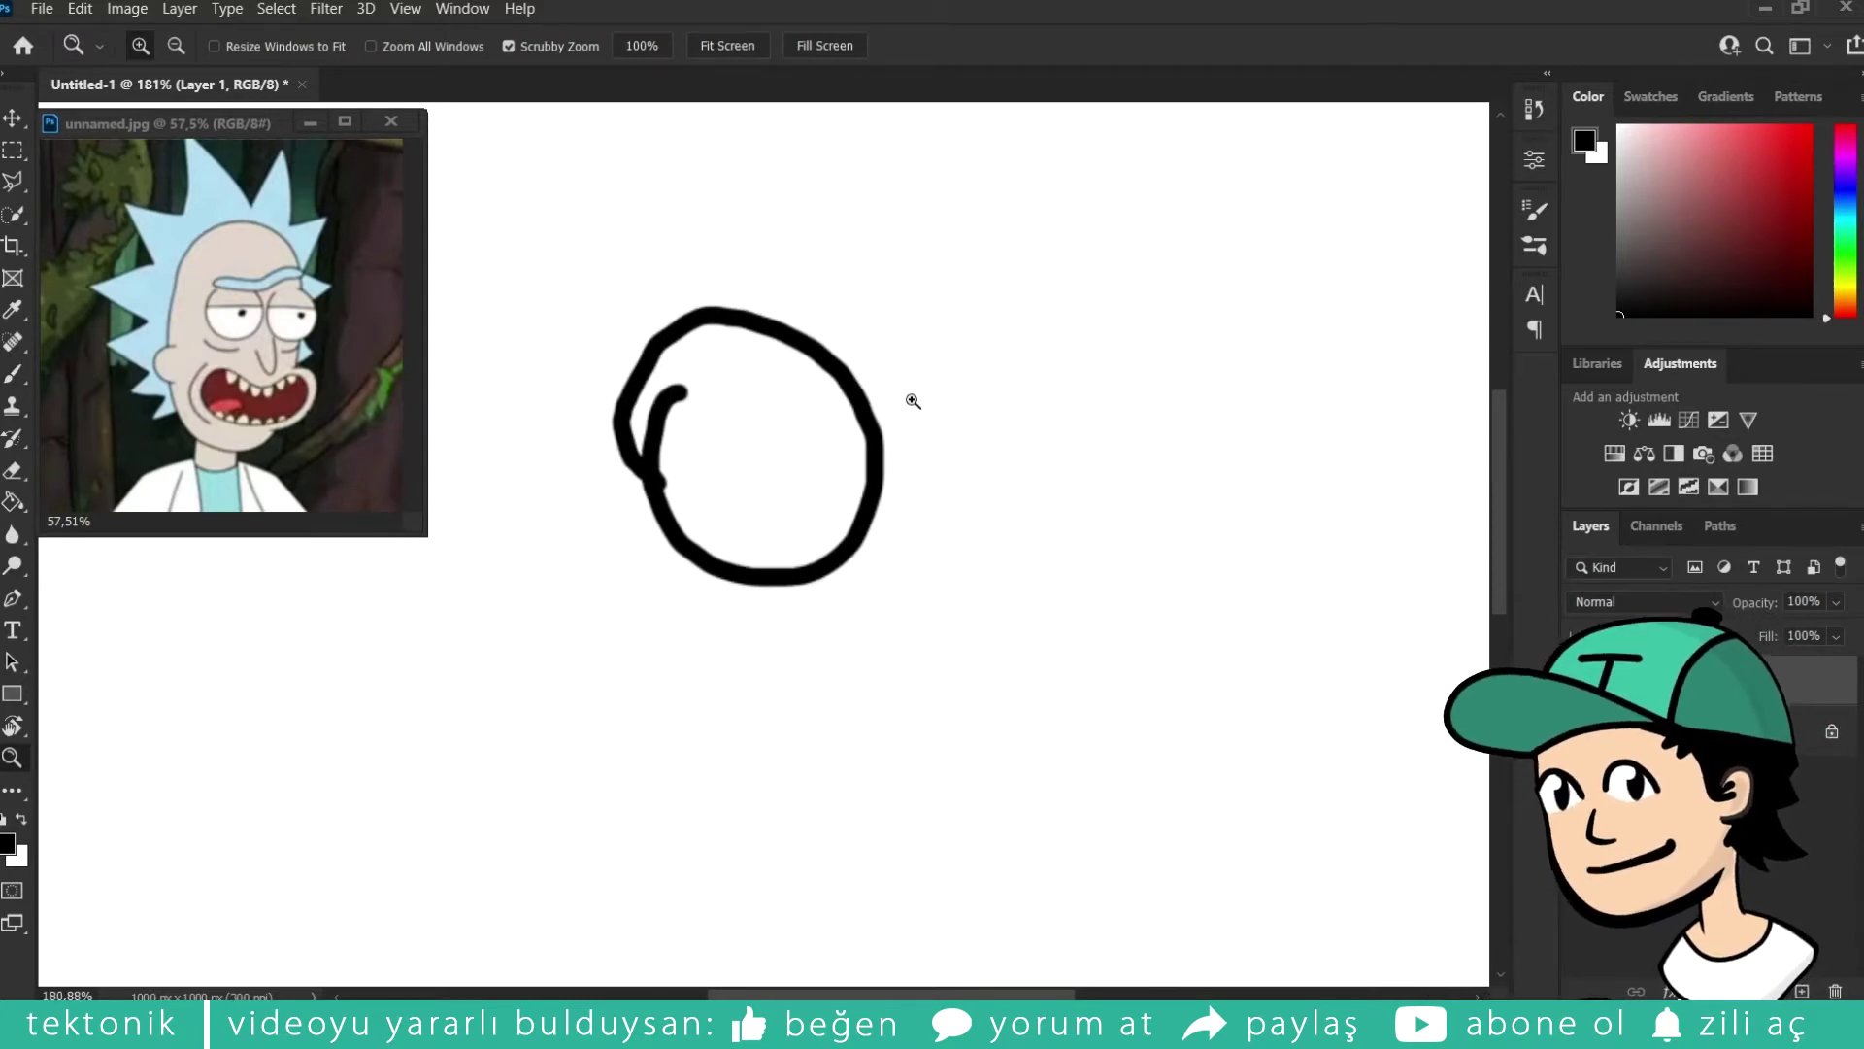
{"action": "mouse_move", "coordinate": [909, 392]}
{"action": "left_mouse_down"}
{"action": "mouse_move", "coordinate": [751, 395]}
{"action": "mouse_move", "coordinate": [763, 408]}
{"action": "left_mouse_up"}
{"action": "key", "text": "b"}
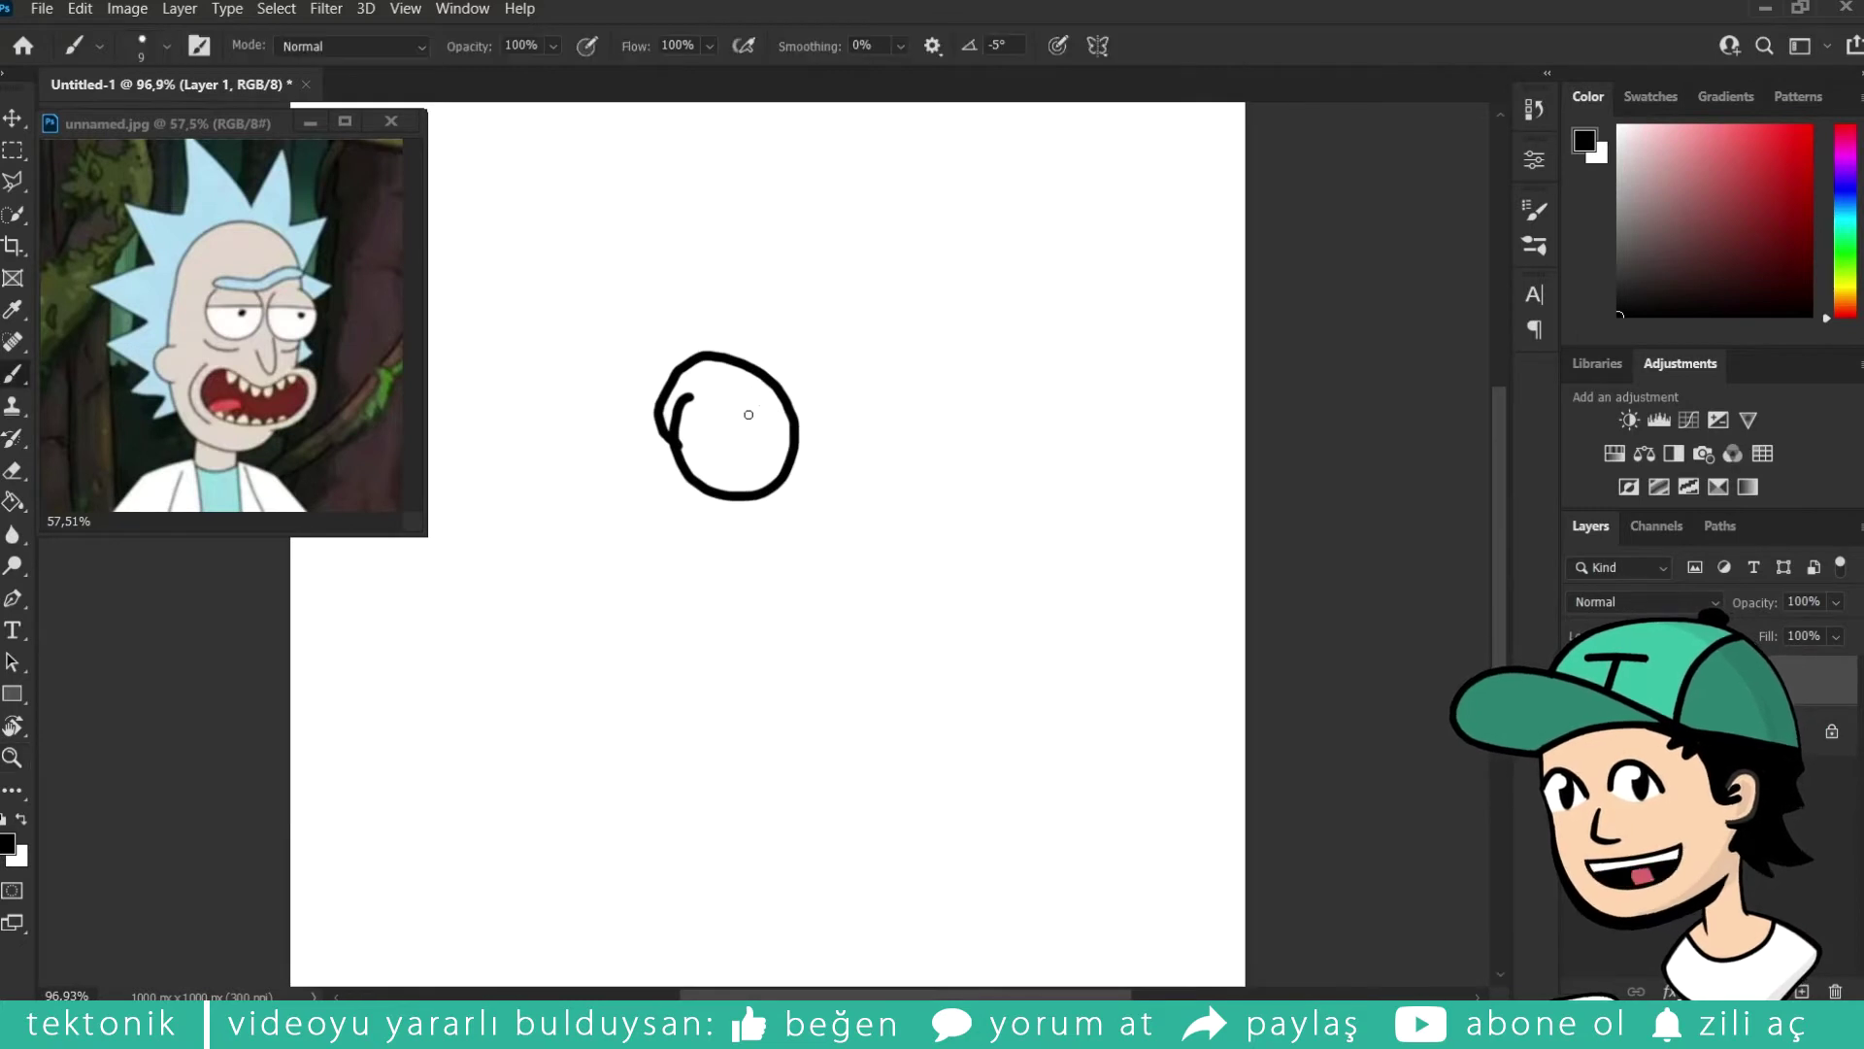
{"action": "key", "text": "ctrl+z"}
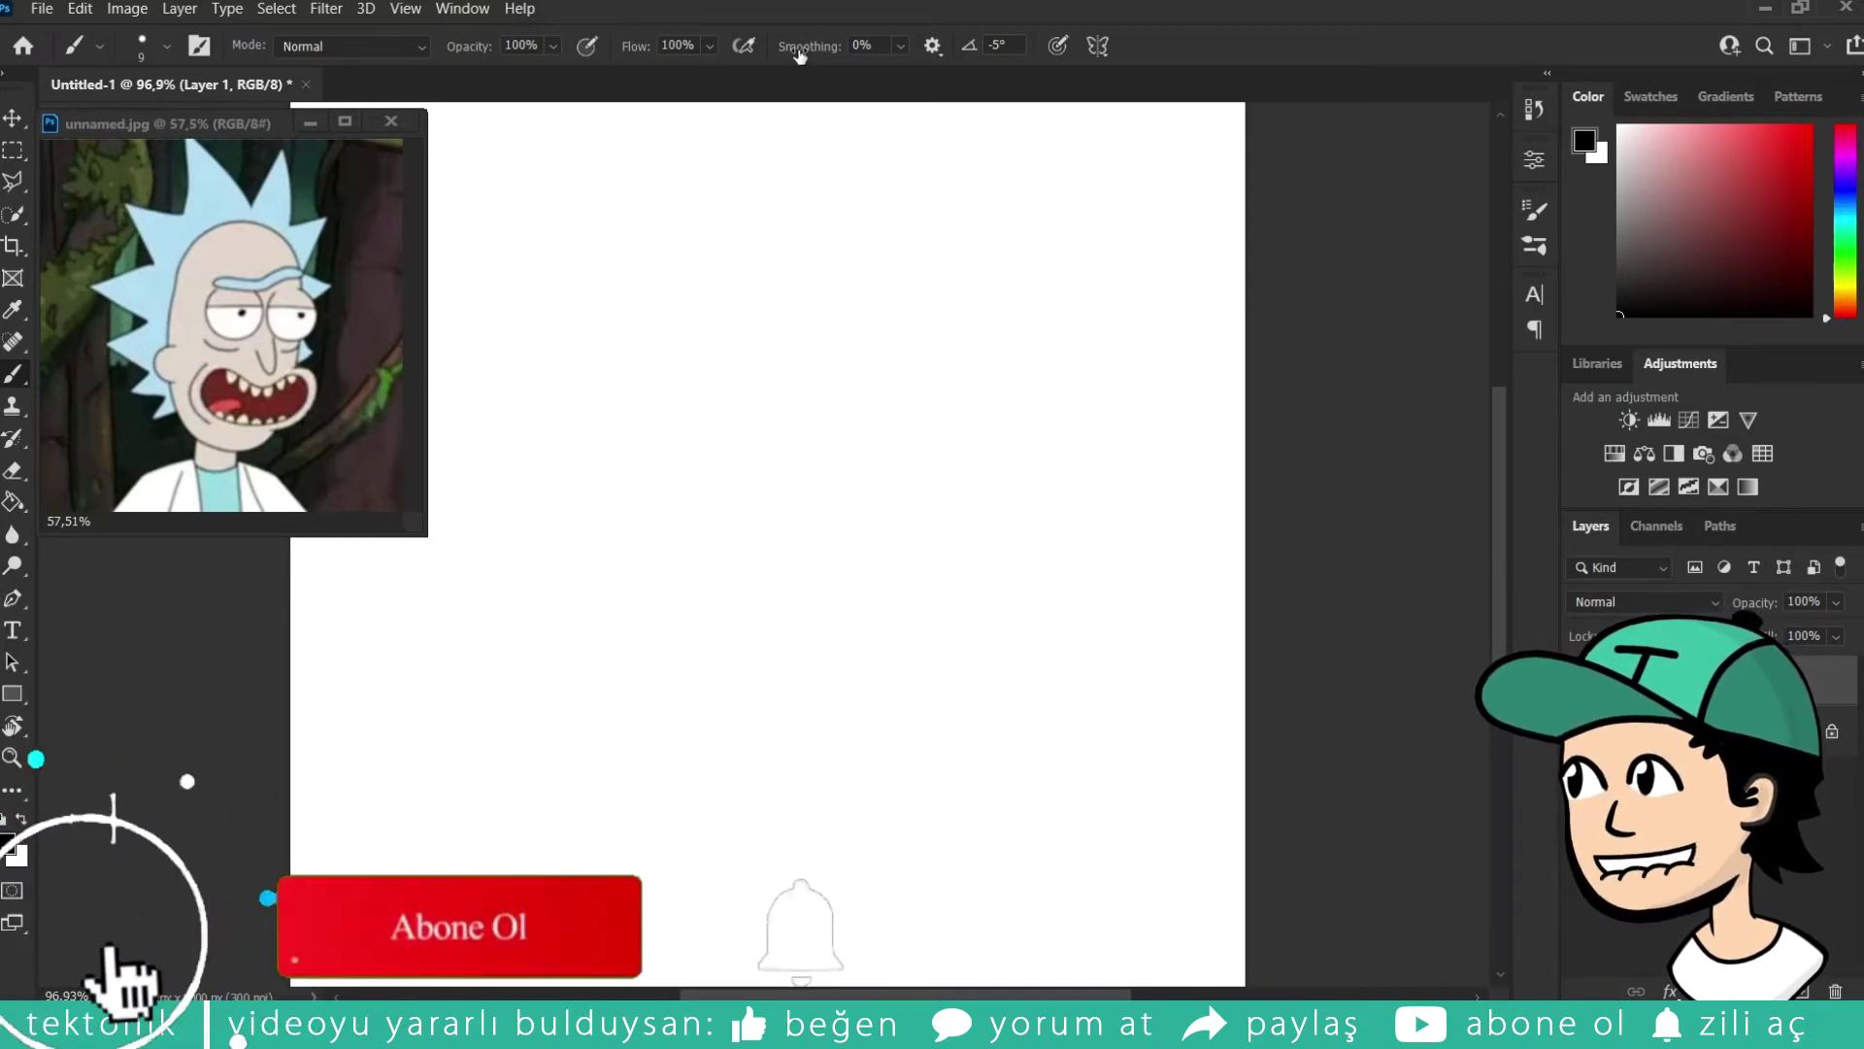
Step: Raise brush Smoothing to about 80% and undo a test stroke
{"action": "left_click_drag", "start_coordinate": [800, 55], "coordinate": [813, 63]}
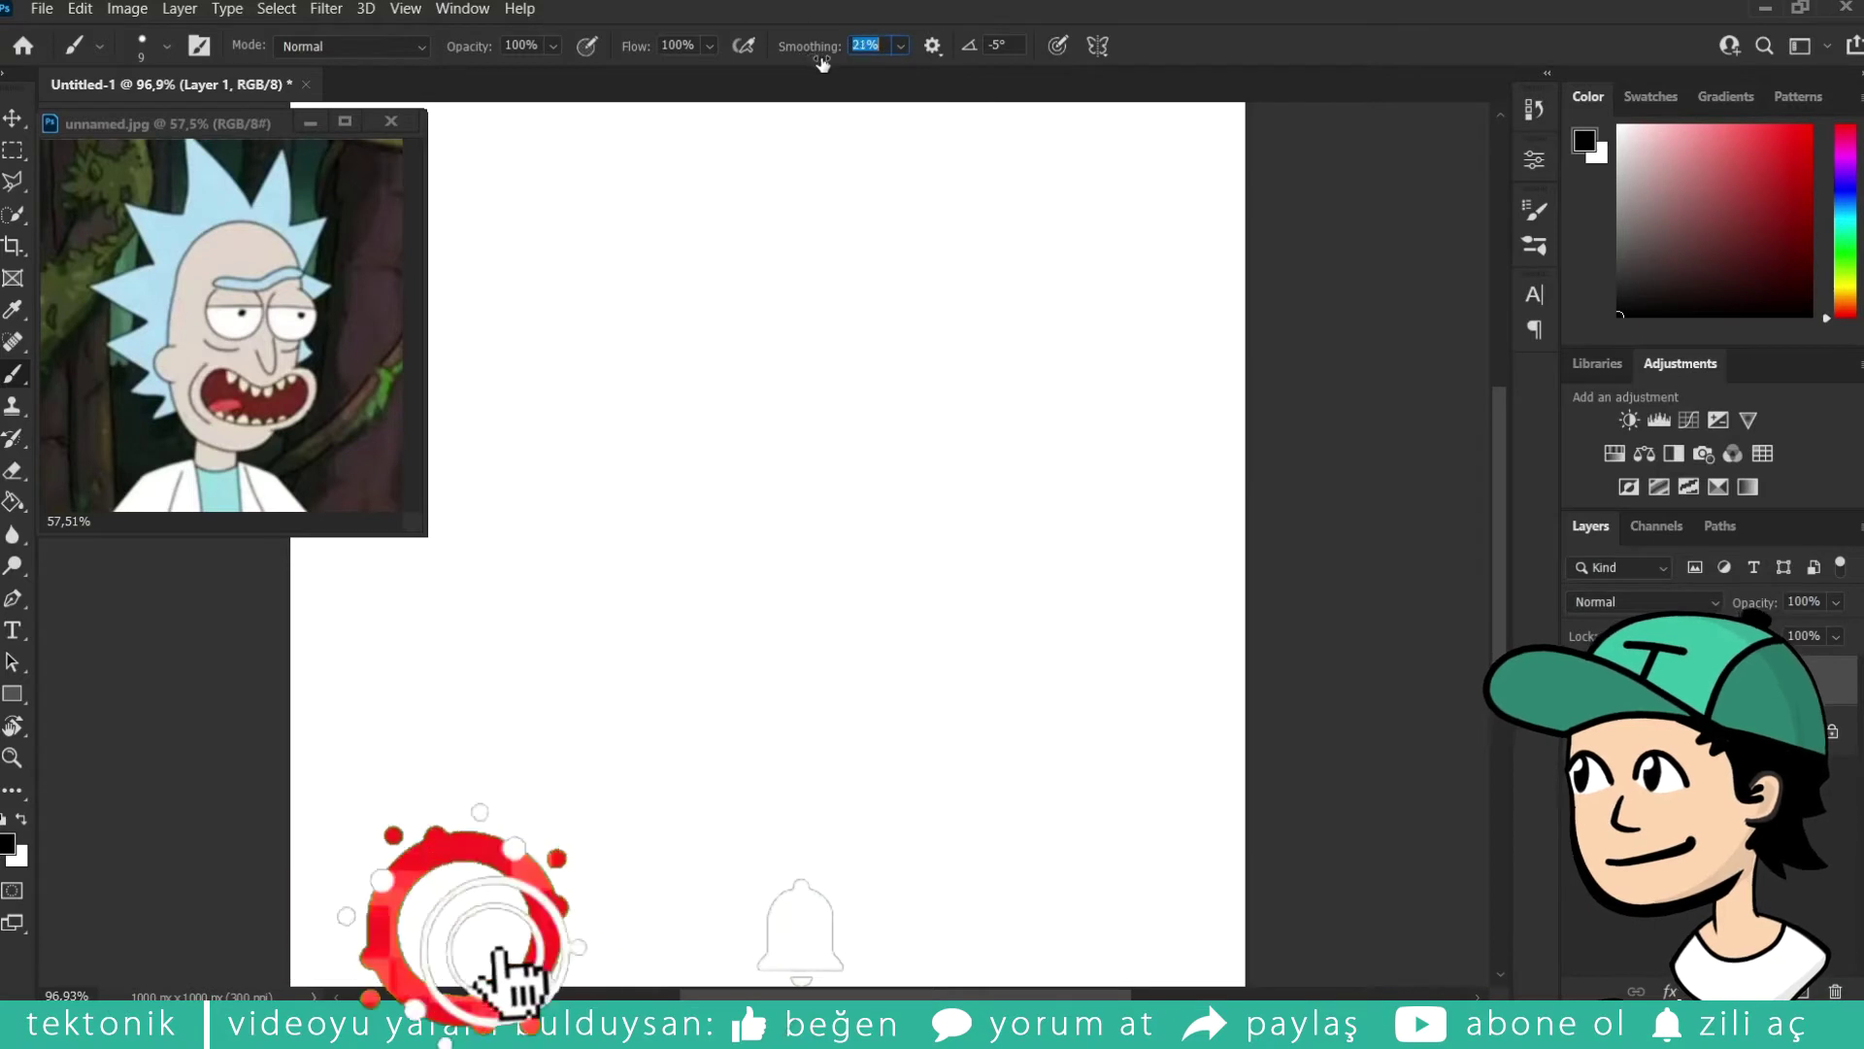
{"action": "mouse_move", "coordinate": [813, 63]}
{"action": "left_mouse_down"}
{"action": "mouse_move", "coordinate": [948, 71]}
{"action": "mouse_move", "coordinate": [932, 75]}
{"action": "left_mouse_up"}
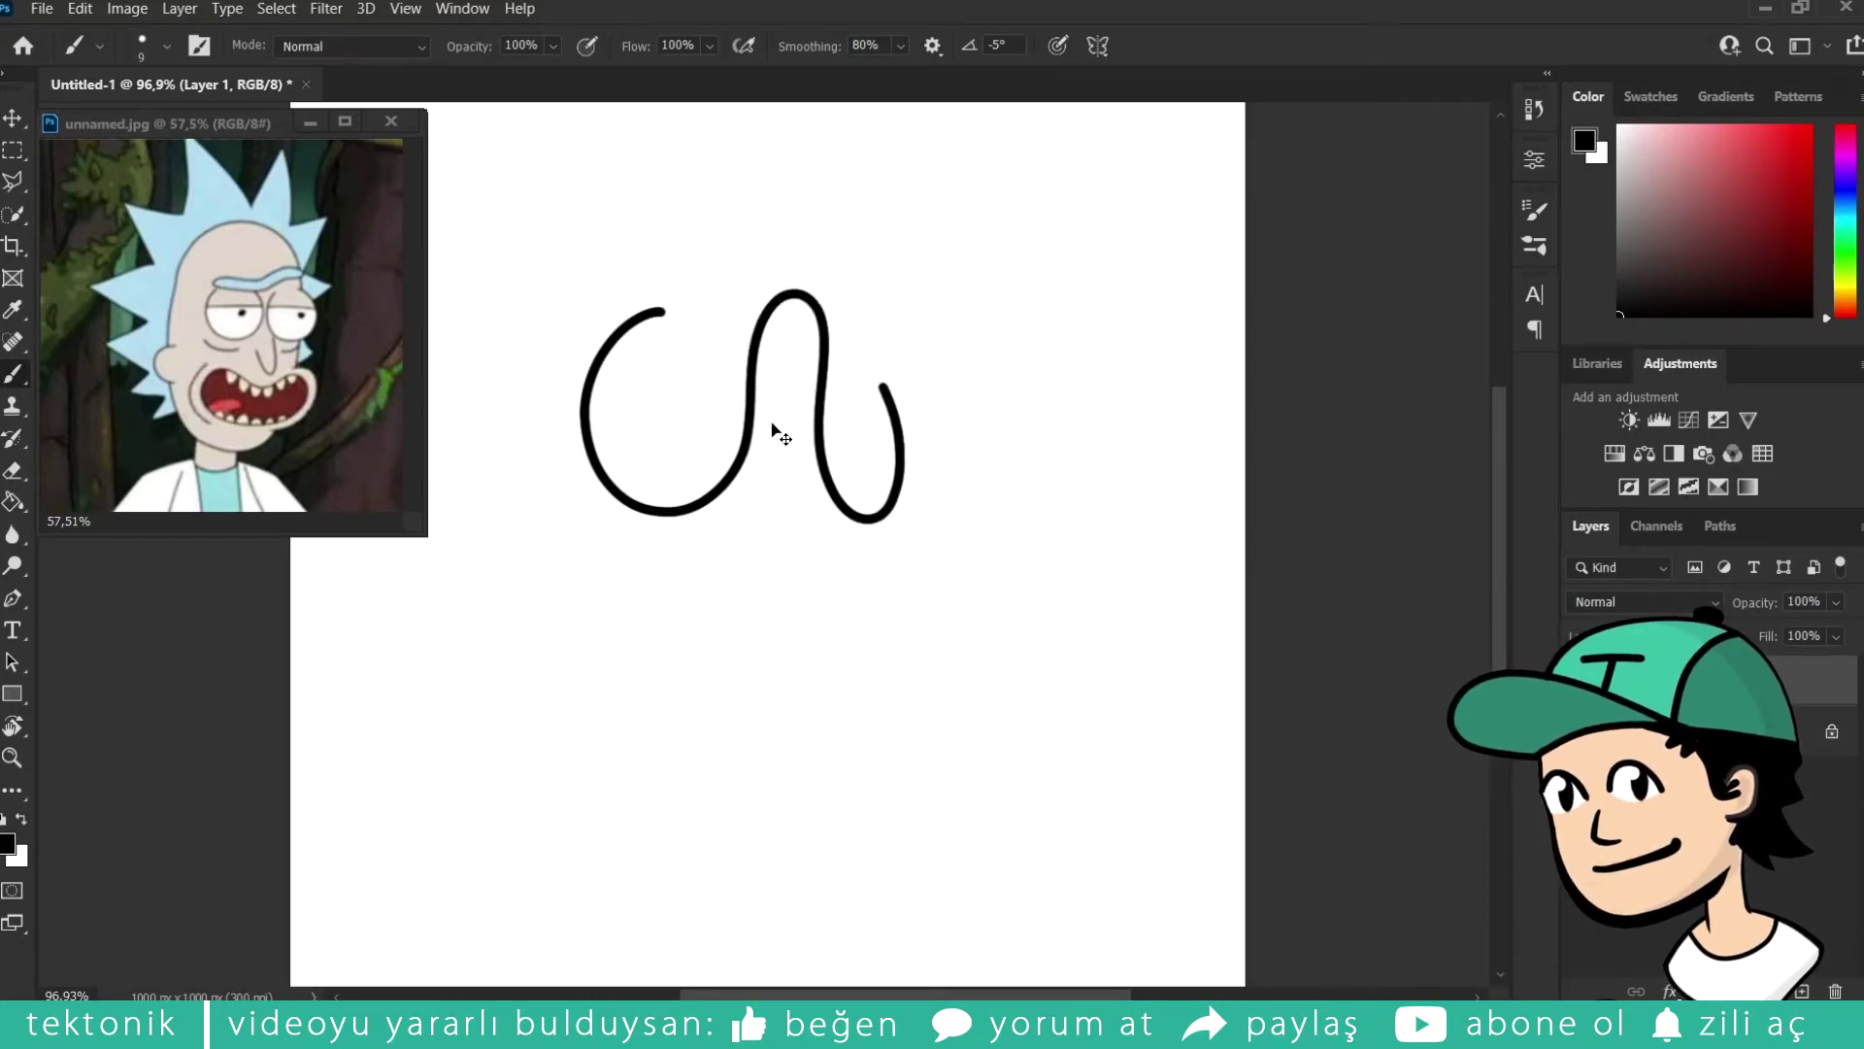
{"action": "key", "text": "ctrl+z"}
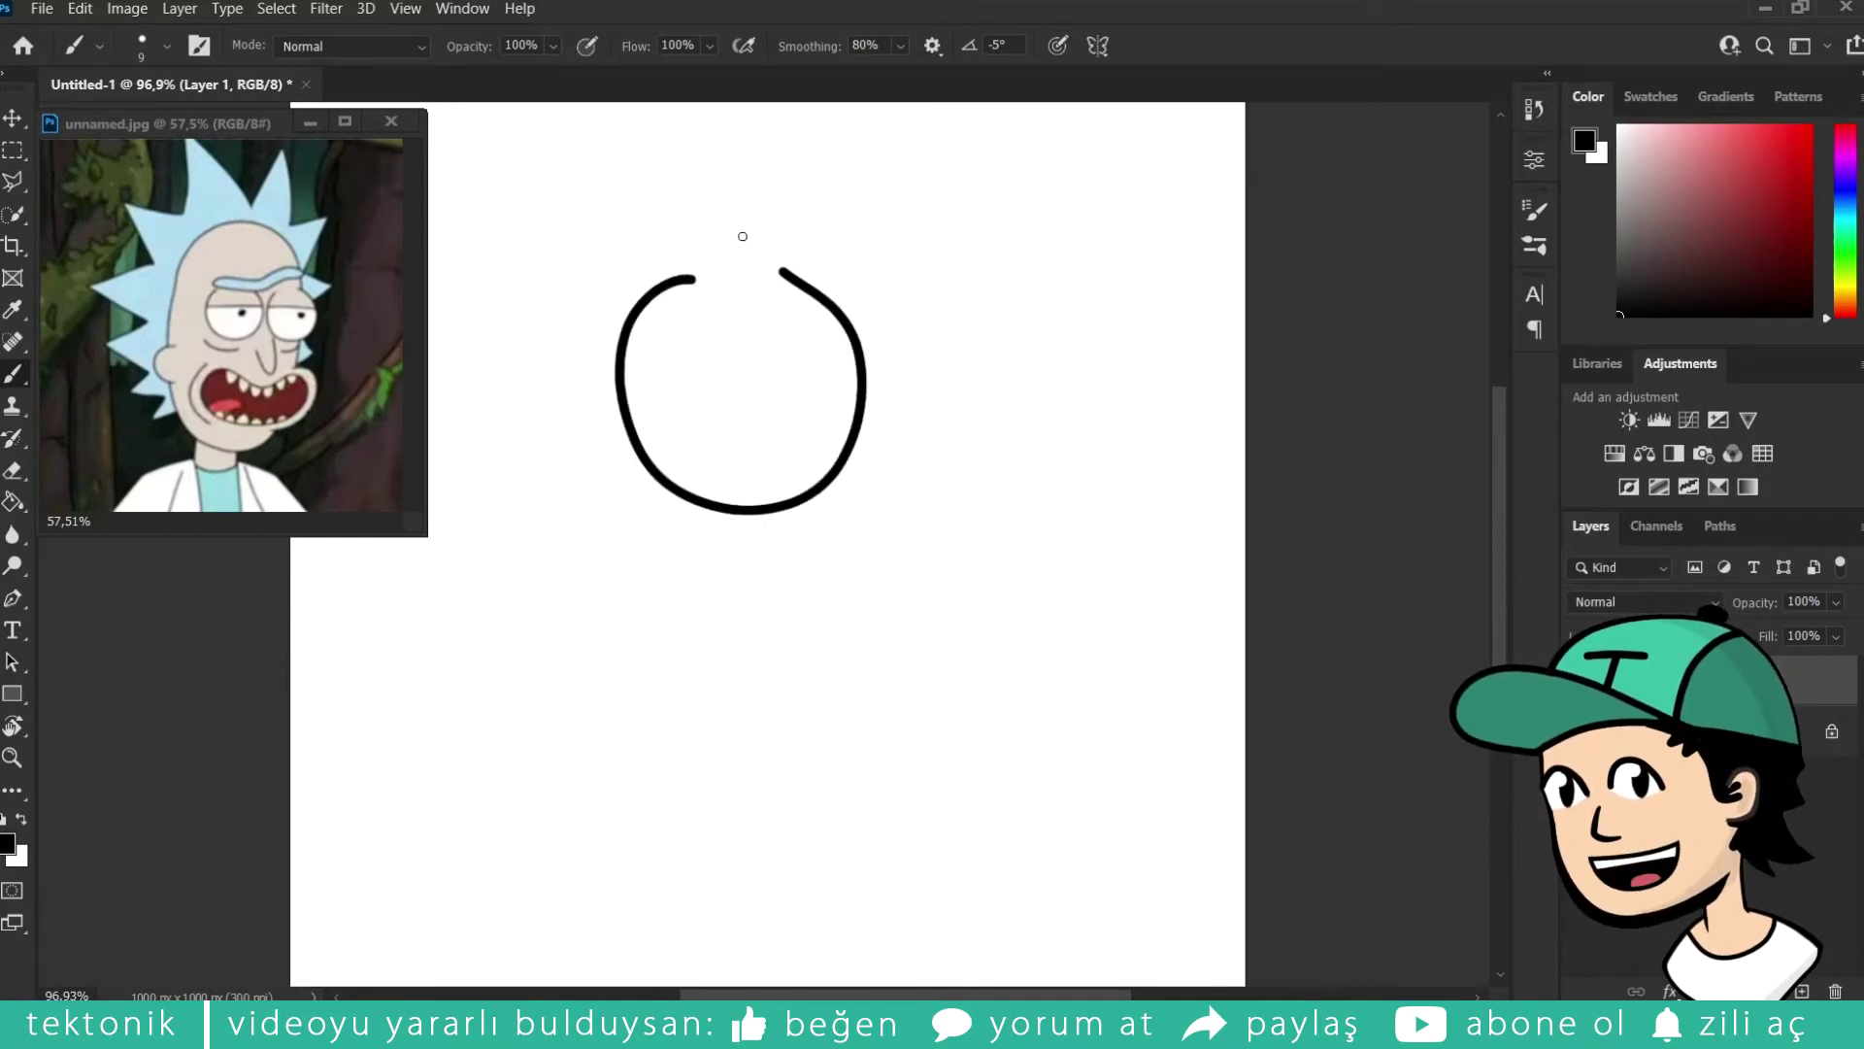
Step: Draw another practice stroke and undo it, clearing the canvas
{"action": "mouse_move", "coordinate": [906, 286]}
{"action": "left_mouse_down"}
{"action": "mouse_move", "coordinate": [1023, 594]}
{"action": "mouse_move", "coordinate": [925, 610]}
{"action": "left_mouse_up"}
{"action": "mouse_move", "coordinate": [812, 593]}
{"action": "left_mouse_down"}
{"action": "mouse_move", "coordinate": [731, 677]}
{"action": "mouse_move", "coordinate": [707, 476]}
{"action": "mouse_move", "coordinate": [733, 353]}
{"action": "mouse_move", "coordinate": [667, 229]}
{"action": "left_mouse_up"}
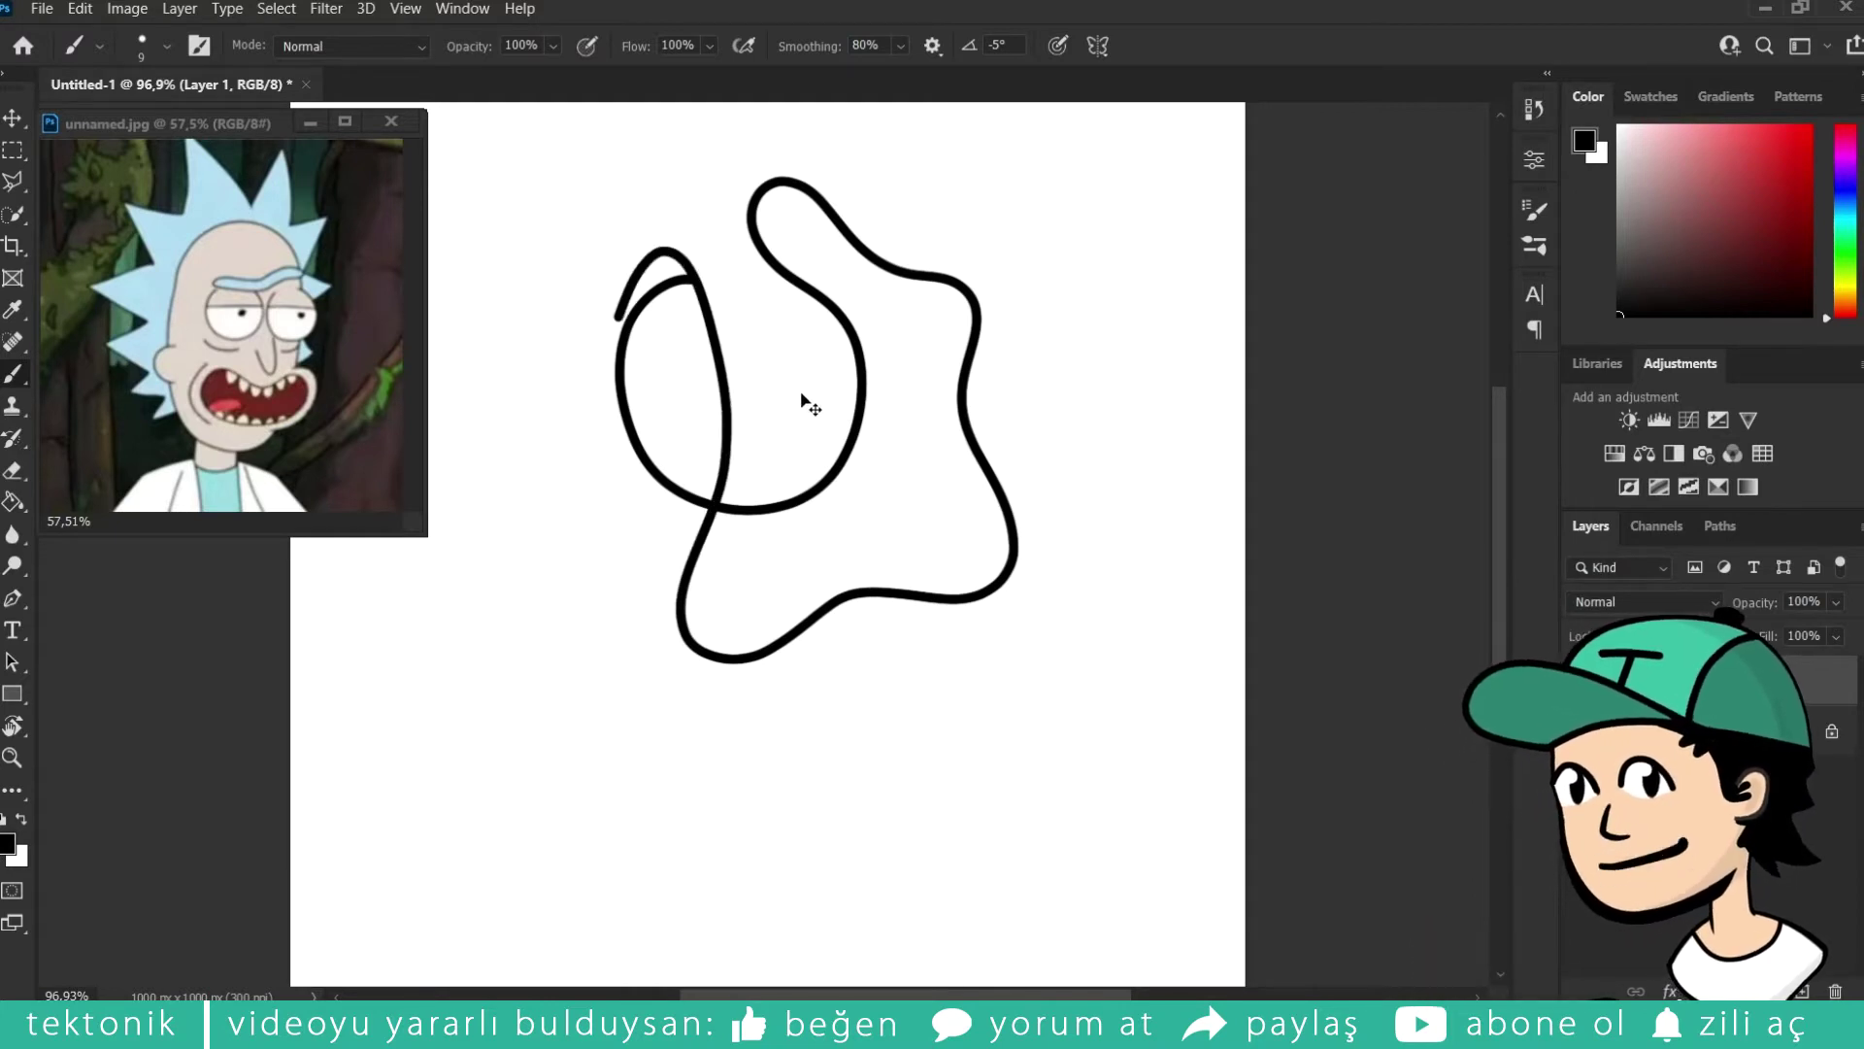
{"action": "key", "text": "ctrl+z"}
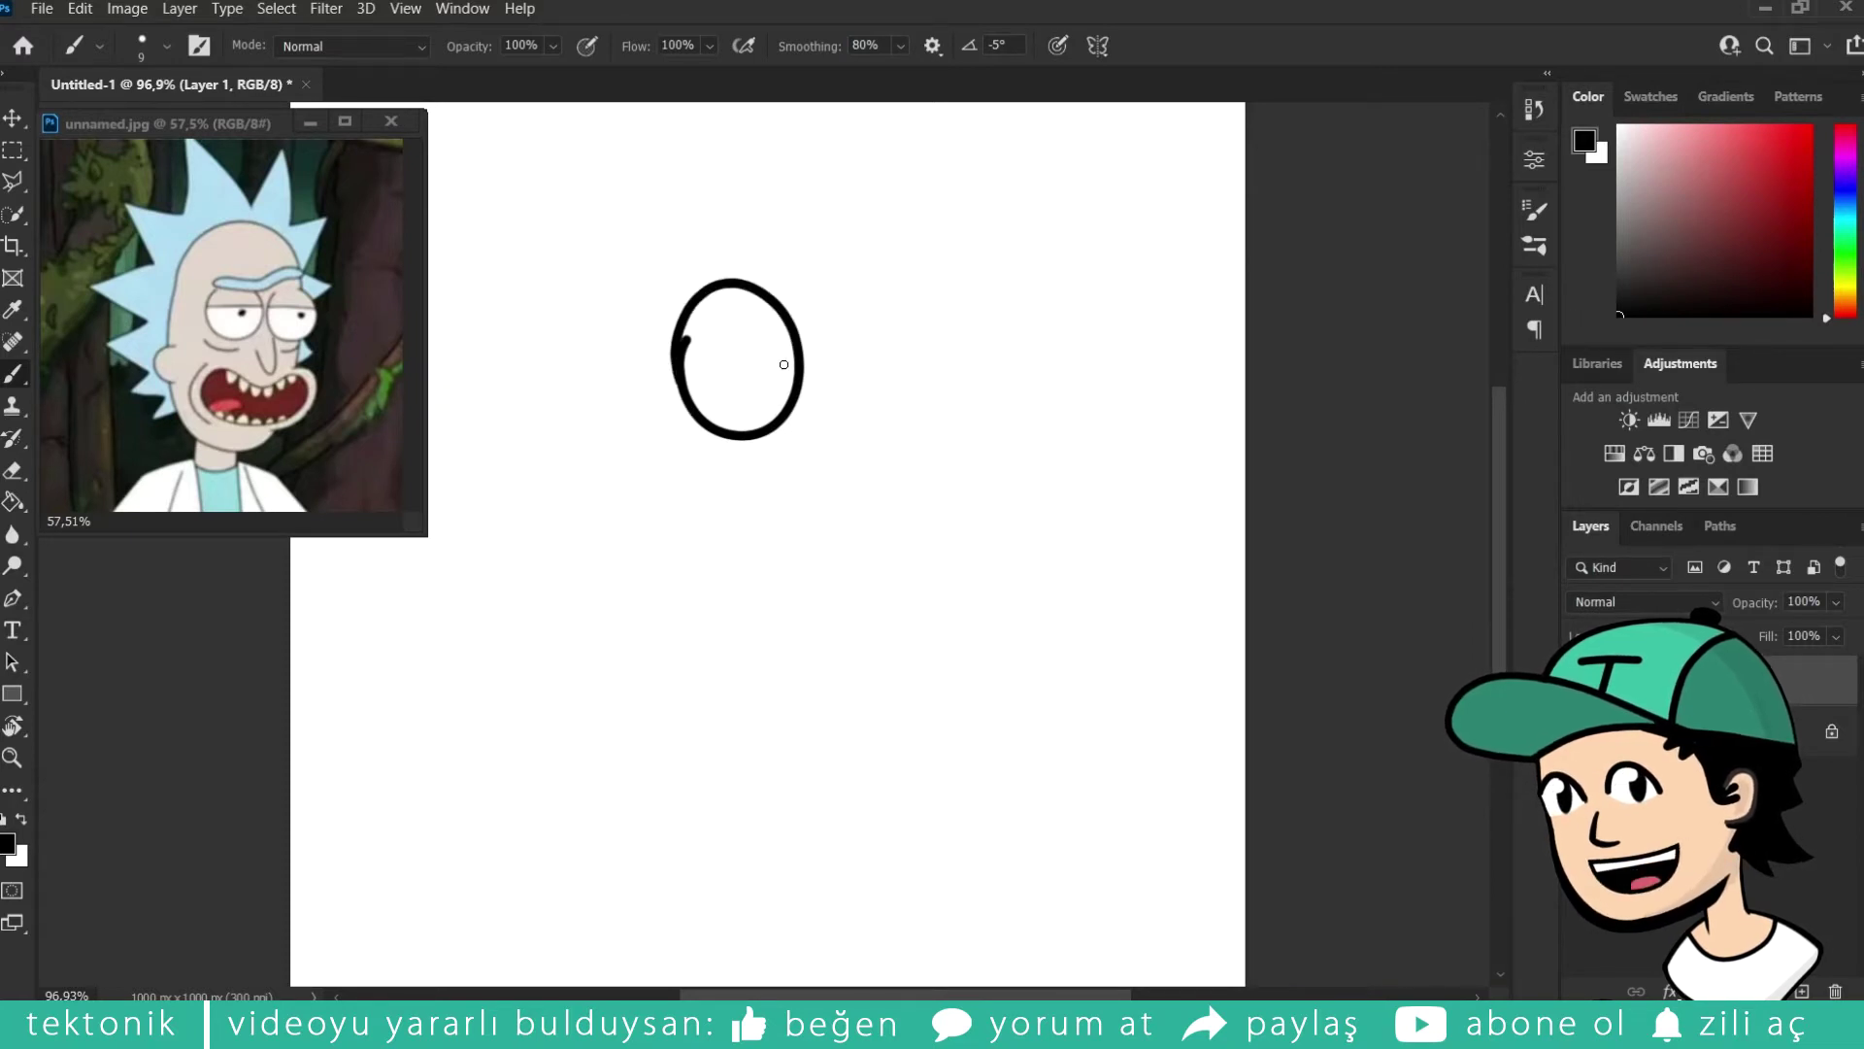
{"action": "key", "text": "ctrl+z"}
{"action": "scroll", "coordinate": [767, 371], "scroll_direction": "down", "scroll_amount": 2}
{"action": "scroll", "coordinate": [762, 379], "scroll_direction": "up", "scroll_amount": 1}
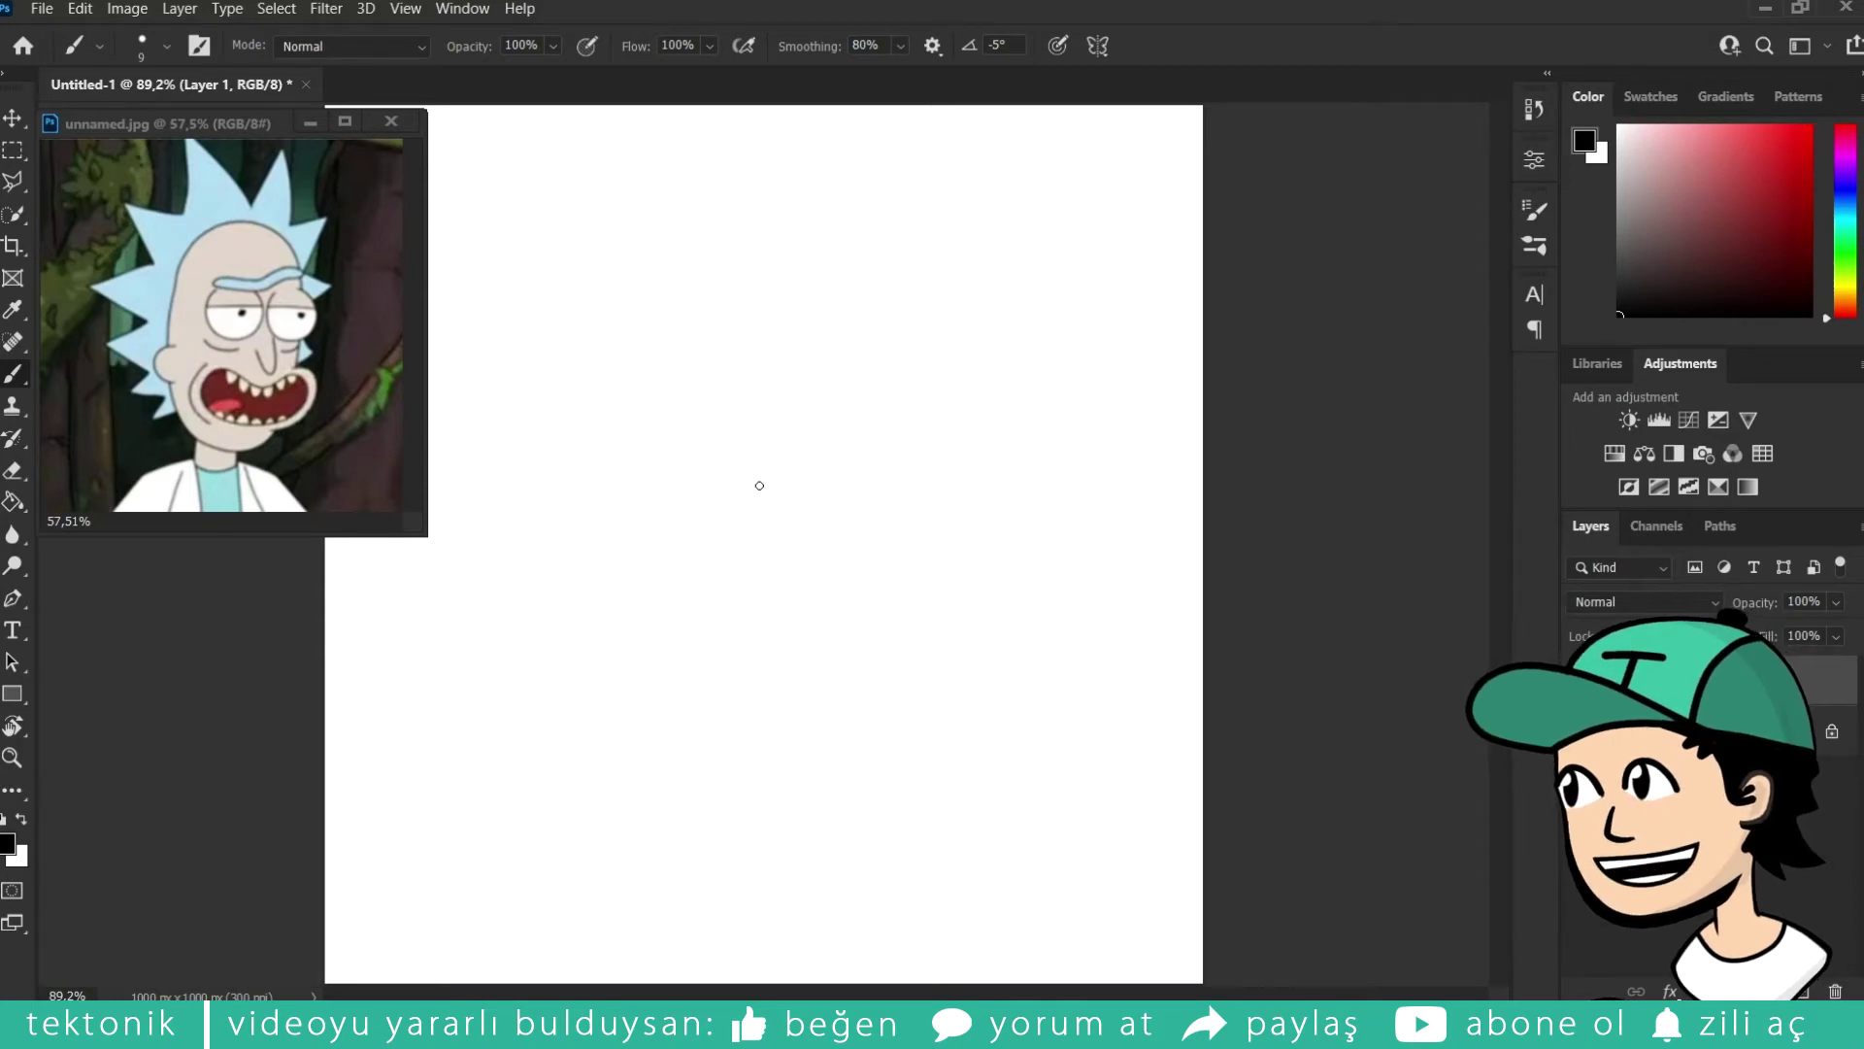
Step: Trace Rick's head arch, ear curl, nose, left eye, open mouth and cheek line
{"action": "mouse_move", "coordinate": [631, 457]}
{"action": "left_mouse_down"}
{"action": "mouse_move", "coordinate": [790, 276]}
{"action": "mouse_move", "coordinate": [858, 448]}
{"action": "mouse_move", "coordinate": [812, 416]}
{"action": "left_mouse_up"}
{"action": "key", "text": "e"}
{"action": "left_click", "coordinate": [859, 455]}
{"action": "key", "text": "b"}
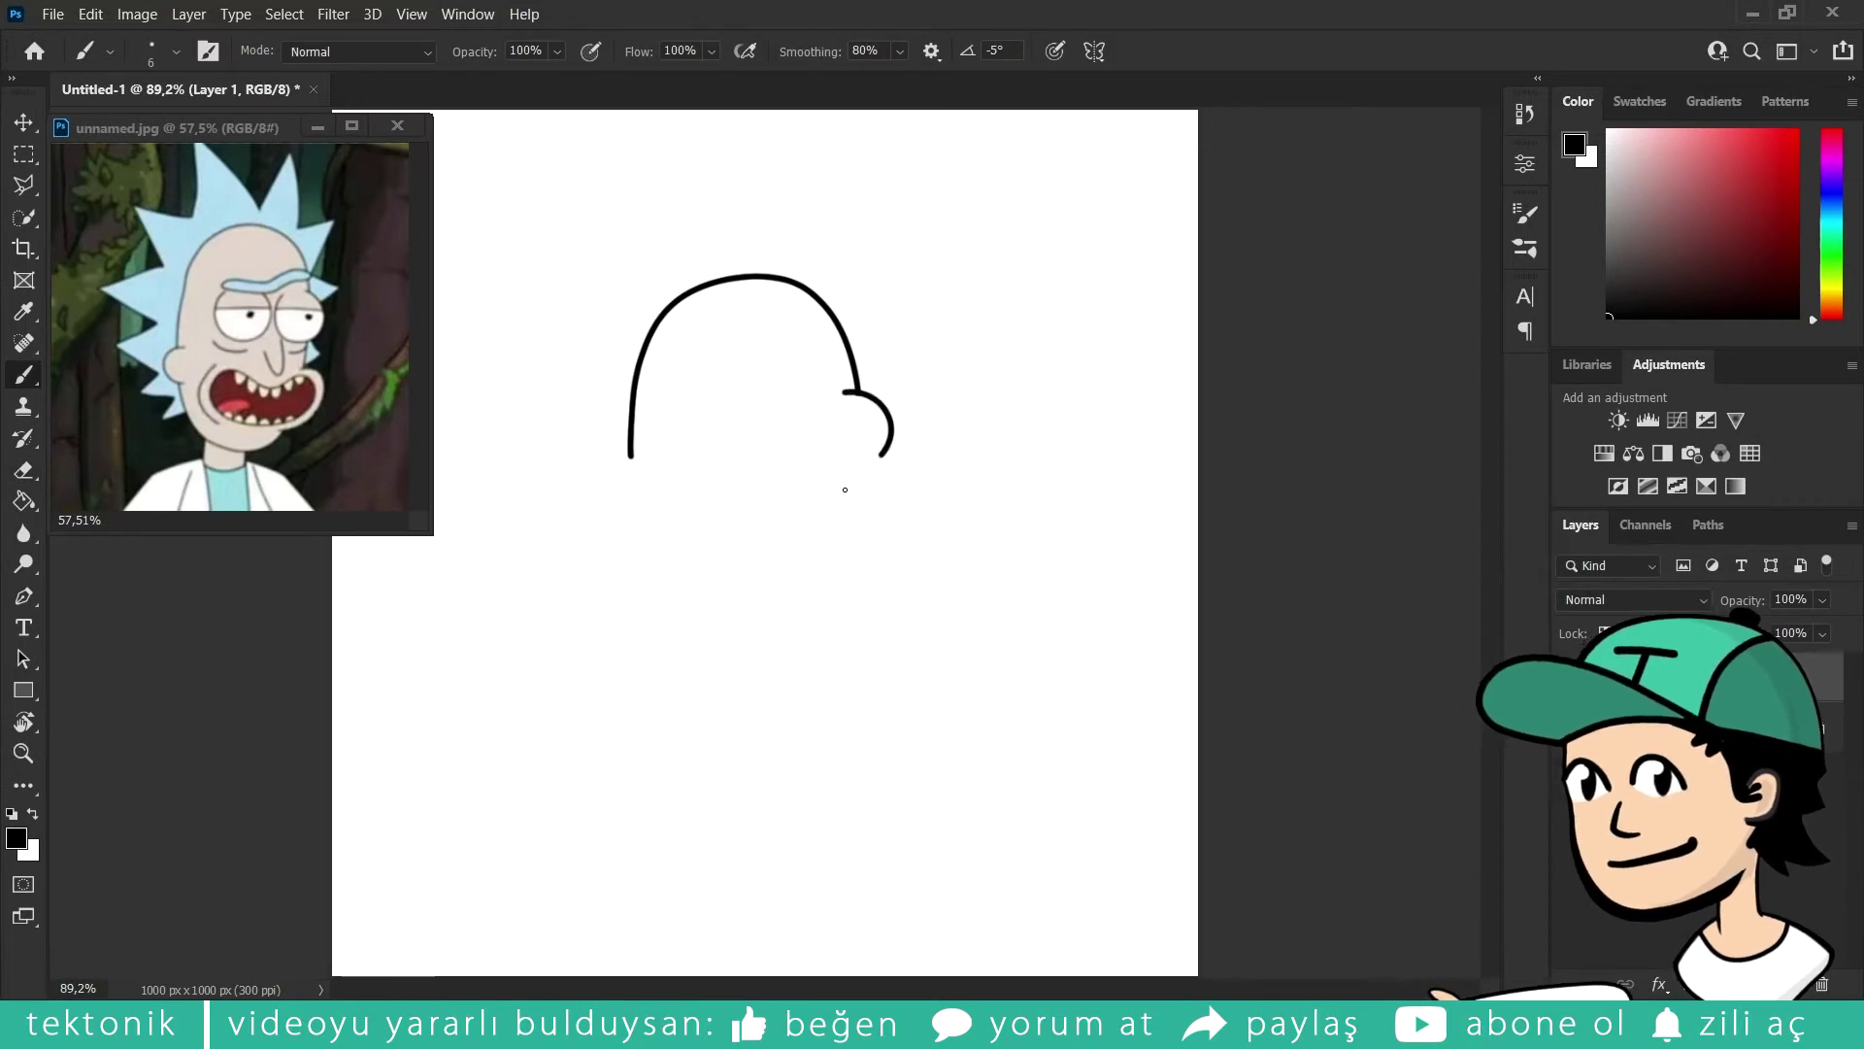
{"action": "mouse_move", "coordinate": [632, 448]}
{"action": "left_mouse_down"}
{"action": "mouse_move", "coordinate": [632, 508]}
{"action": "mouse_move", "coordinate": [734, 679]}
{"action": "left_mouse_up"}
{"action": "mouse_move", "coordinate": [720, 405]}
{"action": "left_mouse_down"}
{"action": "mouse_move", "coordinate": [743, 473]}
{"action": "mouse_move", "coordinate": [784, 458]}
{"action": "left_mouse_up"}
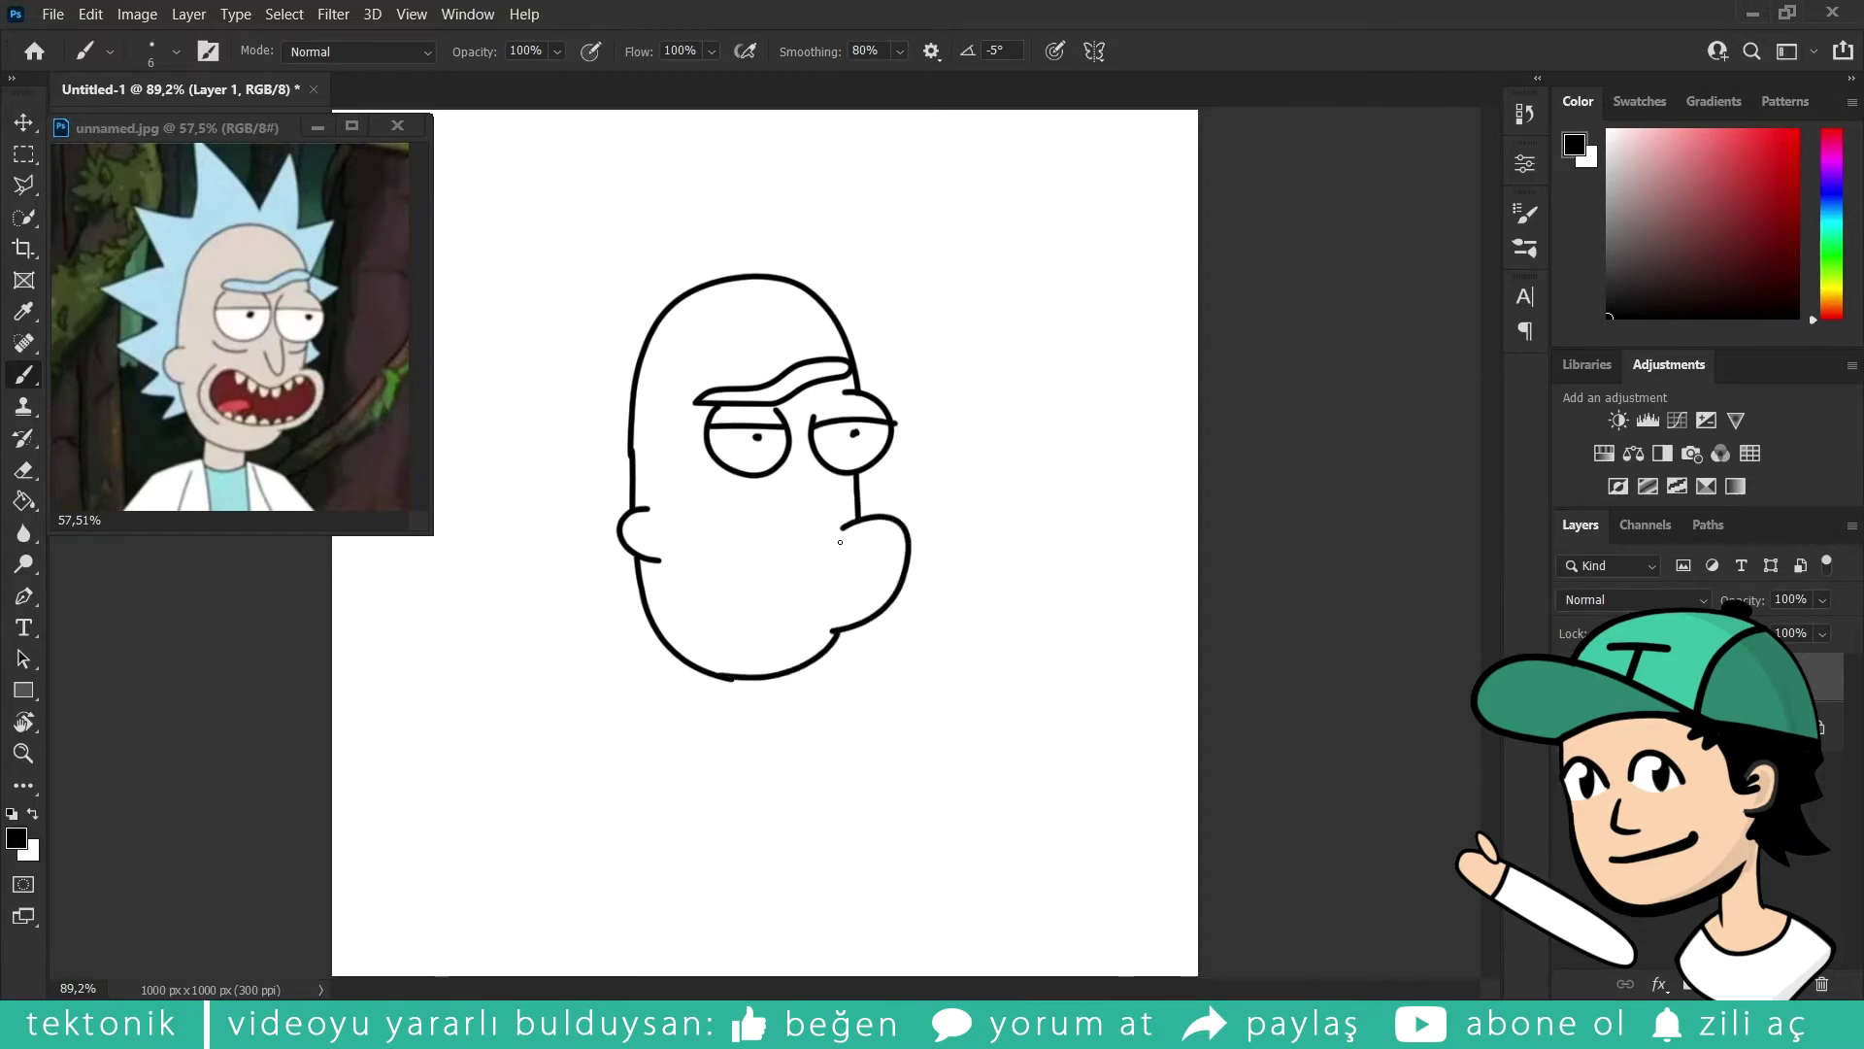
{"action": "left_click_drag", "start_coordinate": [755, 631], "coordinate": [815, 546]}
{"action": "left_click_drag", "start_coordinate": [691, 586], "coordinate": [723, 638]}
{"action": "left_click_drag", "start_coordinate": [810, 464], "coordinate": [813, 472]}
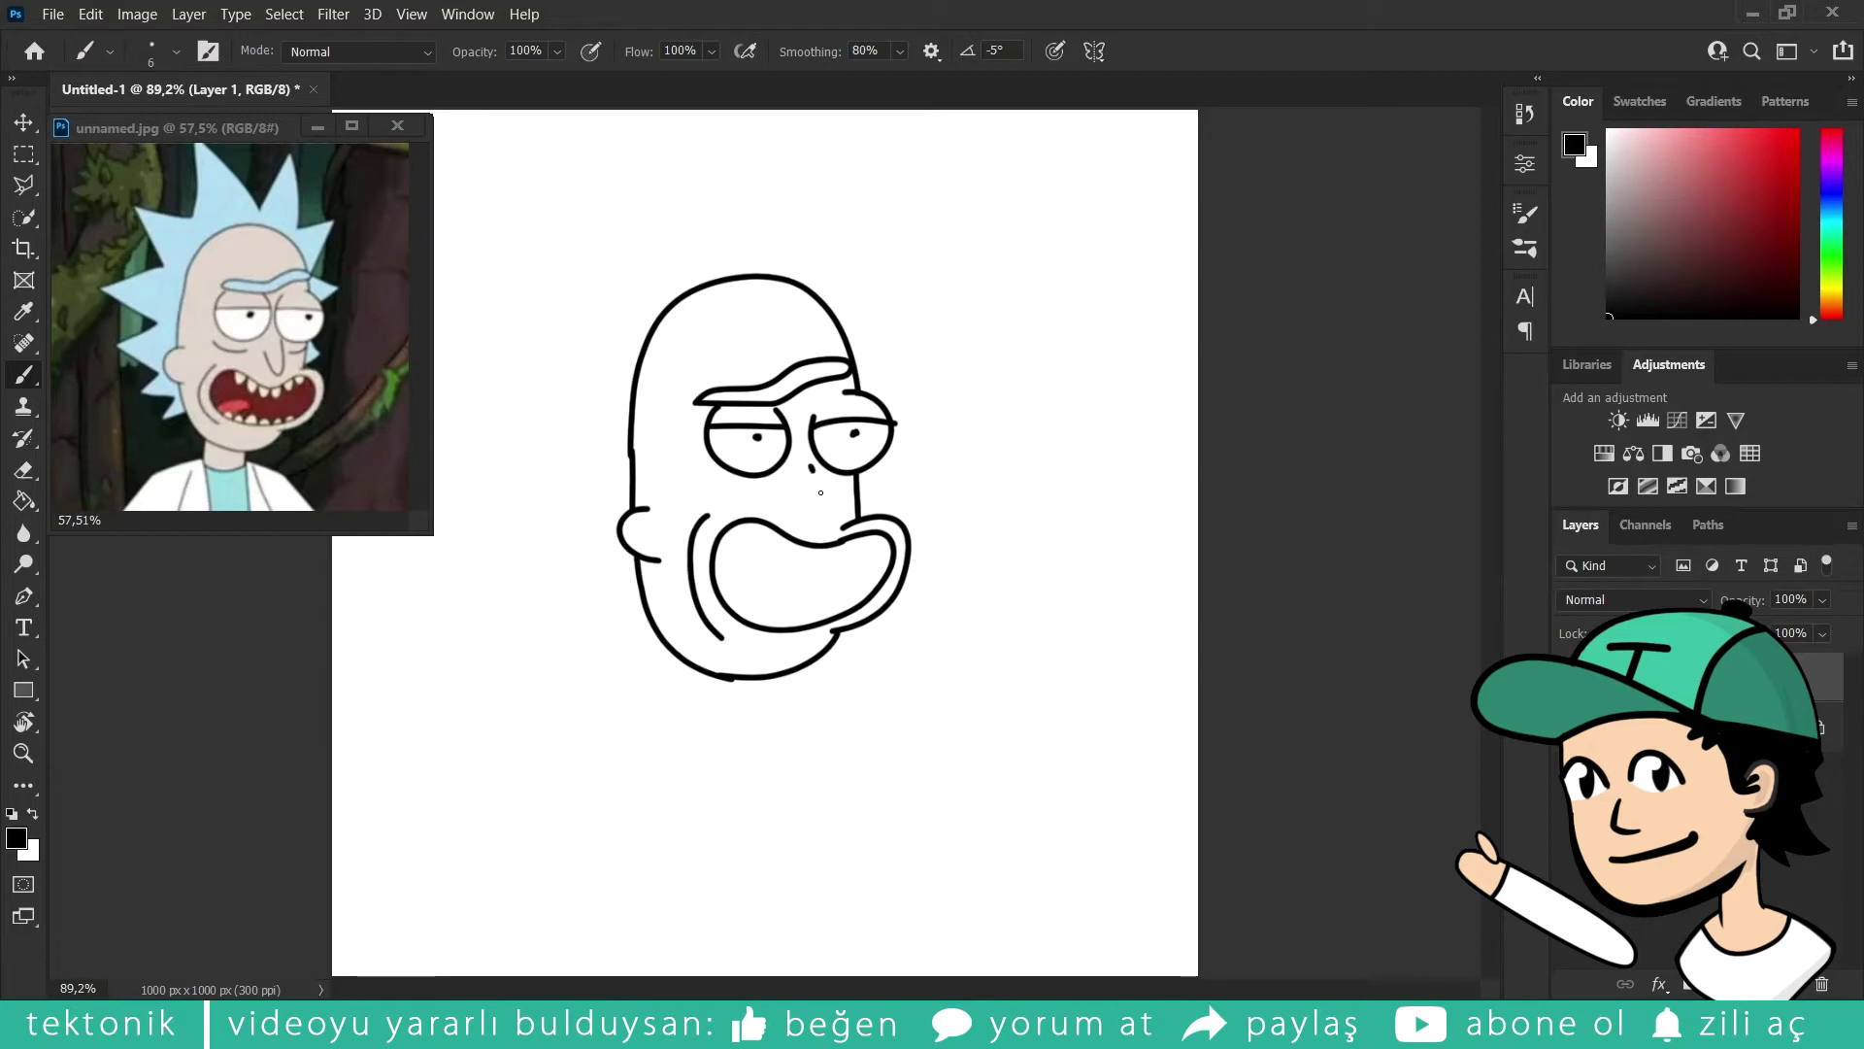
{"action": "left_click_drag", "start_coordinate": [697, 474], "coordinate": [752, 495]}
Step: Draw the neck, shoulders, lab coat, spiky hair outline and right ear, then select Background
{"action": "mouse_move", "coordinate": [691, 668]}
{"action": "left_mouse_down"}
{"action": "mouse_move", "coordinate": [686, 706]}
{"action": "mouse_move", "coordinate": [754, 716]}
{"action": "left_mouse_up"}
{"action": "mouse_move", "coordinate": [753, 713]}
{"action": "left_mouse_down"}
{"action": "mouse_move", "coordinate": [751, 679]}
{"action": "mouse_move", "coordinate": [553, 872]}
{"action": "left_mouse_up"}
{"action": "left_click_drag", "start_coordinate": [660, 743], "coordinate": [642, 882]}
{"action": "left_click_drag", "start_coordinate": [685, 706], "coordinate": [695, 889]}
{"action": "left_click_drag", "start_coordinate": [750, 684], "coordinate": [769, 929]}
{"action": "mouse_move", "coordinate": [772, 733]}
{"action": "left_mouse_down"}
{"action": "mouse_move", "coordinate": [830, 867]}
{"action": "mouse_move", "coordinate": [910, 833]}
{"action": "left_mouse_up"}
{"action": "mouse_move", "coordinate": [621, 567]}
{"action": "left_mouse_down"}
{"action": "mouse_move", "coordinate": [549, 561]}
{"action": "mouse_move", "coordinate": [500, 453]}
{"action": "mouse_move", "coordinate": [540, 233]}
{"action": "mouse_move", "coordinate": [651, 178]}
{"action": "mouse_move", "coordinate": [772, 250]}
{"action": "mouse_move", "coordinate": [932, 254]}
{"action": "mouse_move", "coordinate": [879, 358]}
{"action": "mouse_move", "coordinate": [926, 372]}
{"action": "left_mouse_up"}
{"action": "mouse_move", "coordinate": [856, 464]}
{"action": "left_mouse_down"}
{"action": "mouse_move", "coordinate": [874, 534]}
{"action": "mouse_move", "coordinate": [726, 587]}
{"action": "mouse_move", "coordinate": [775, 585]}
{"action": "left_mouse_up"}
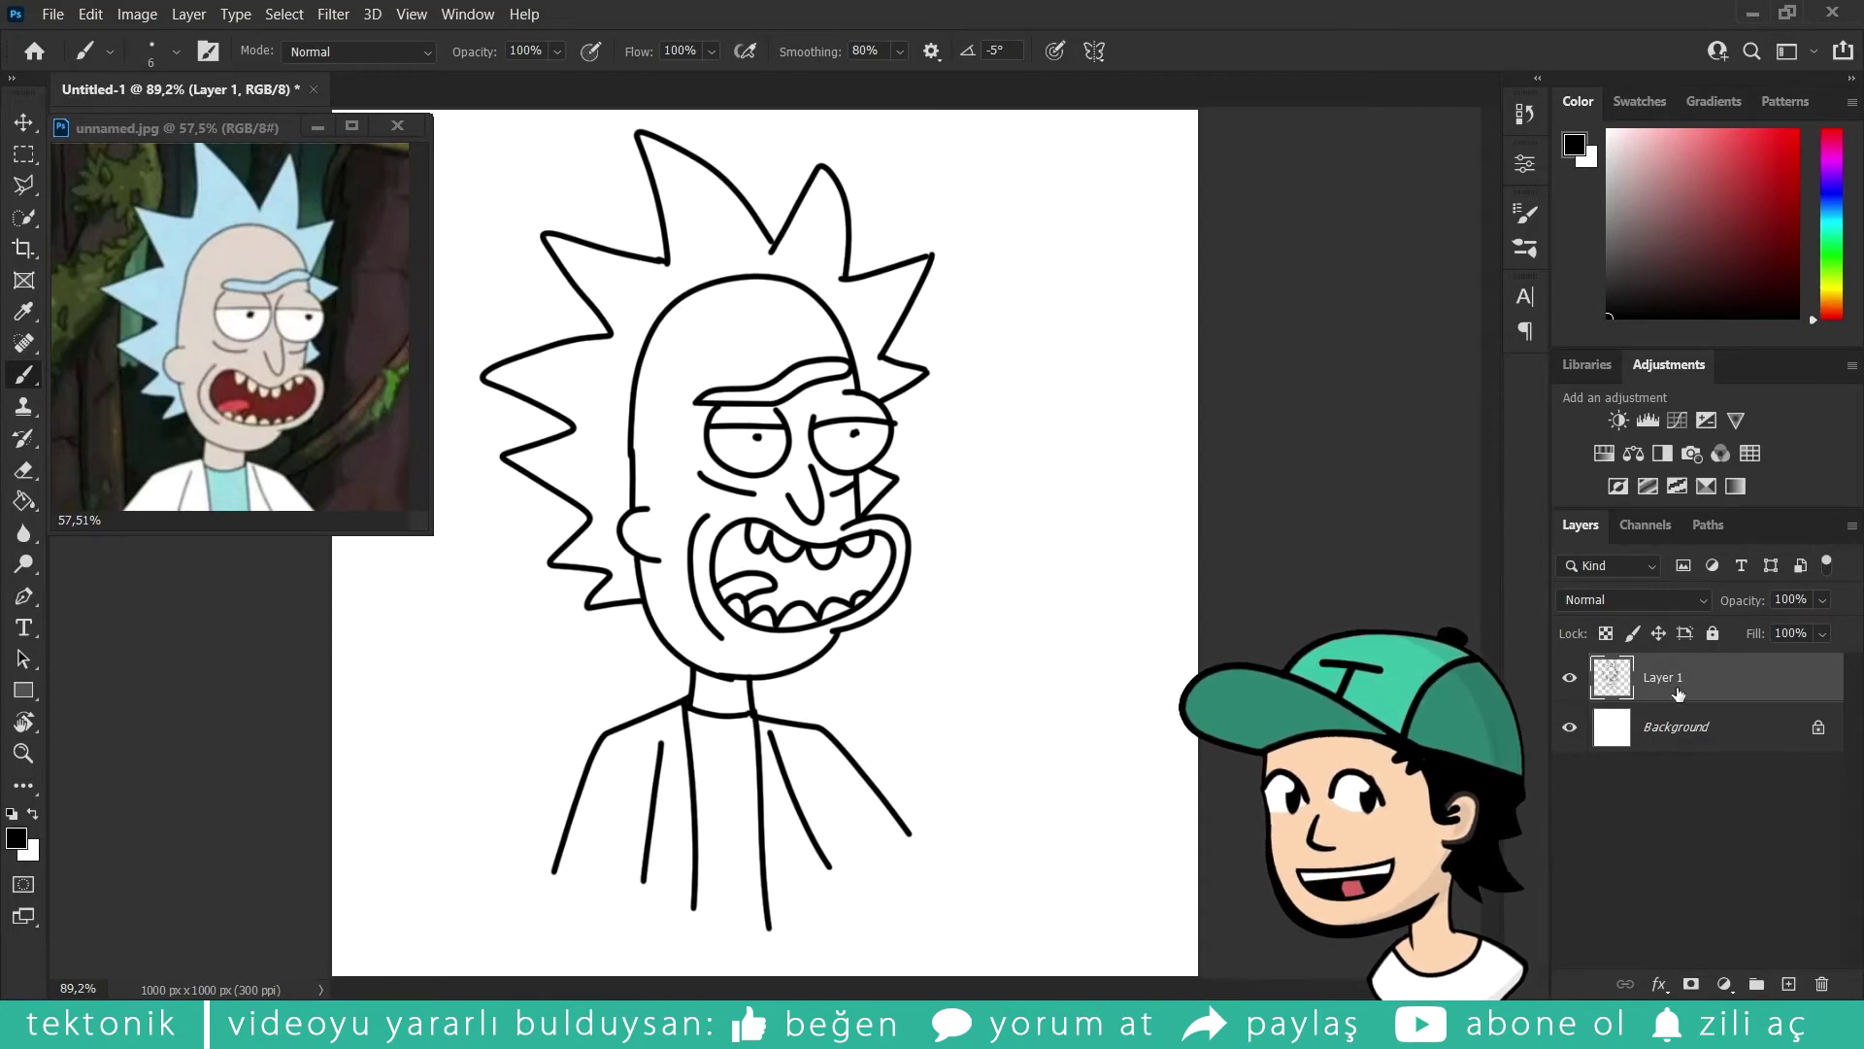
{"action": "left_click", "coordinate": [1709, 728]}
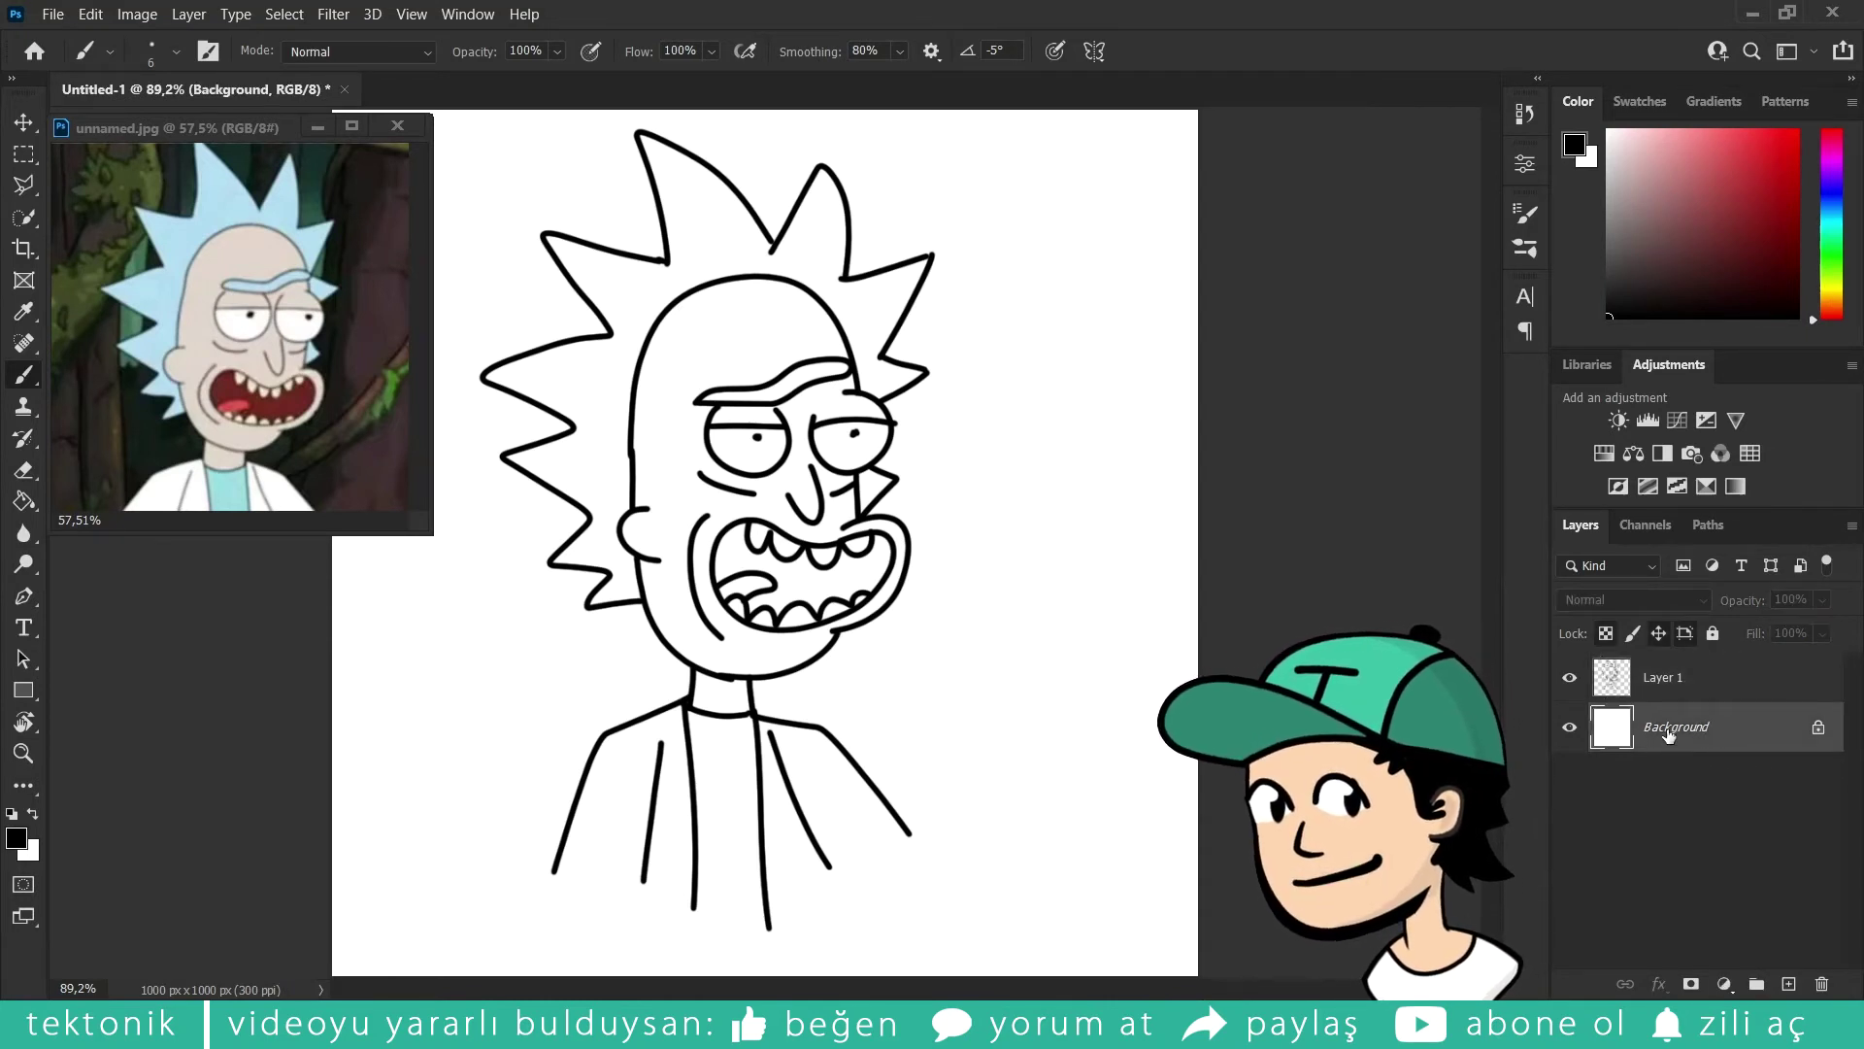
Step: Add Layer 2 and set the foreground to Rick's light-blue hair colour sampled from the reference
{"action": "left_click", "coordinate": [1789, 985]}
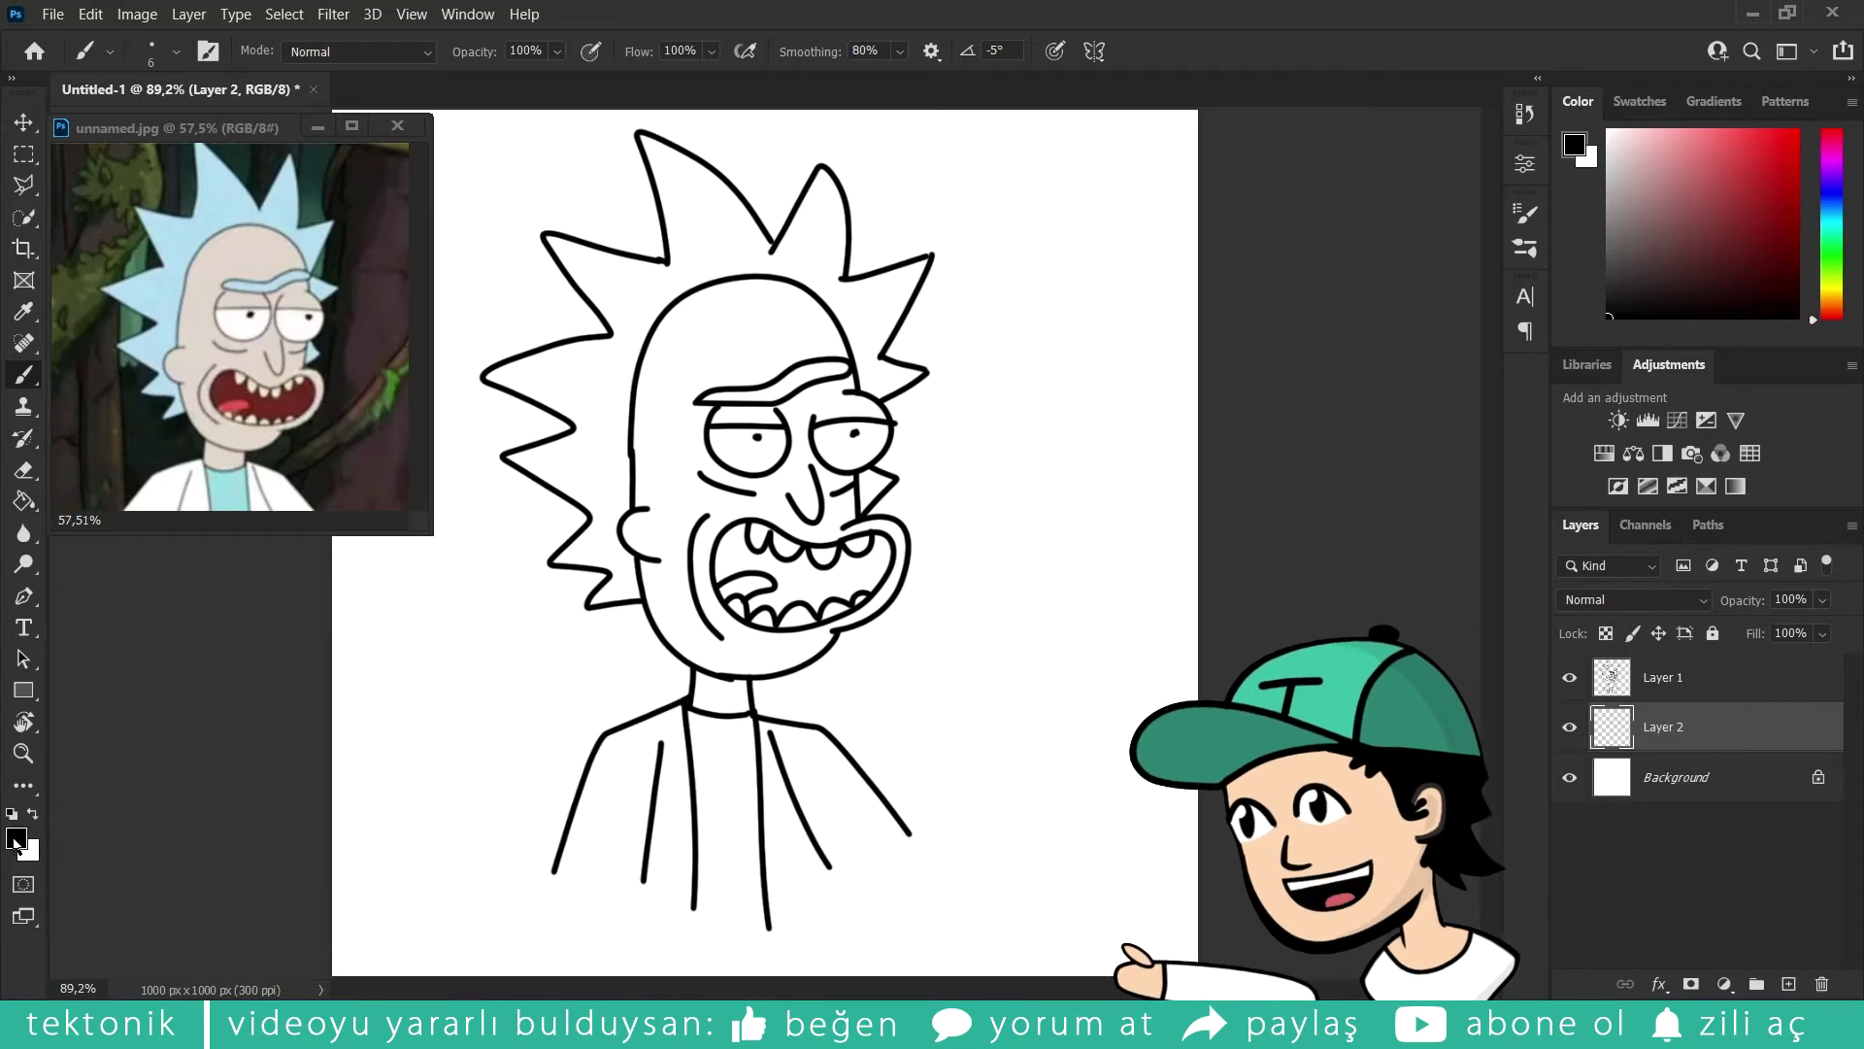
{"action": "key", "text": "i"}
{"action": "left_click", "coordinate": [17, 839]}
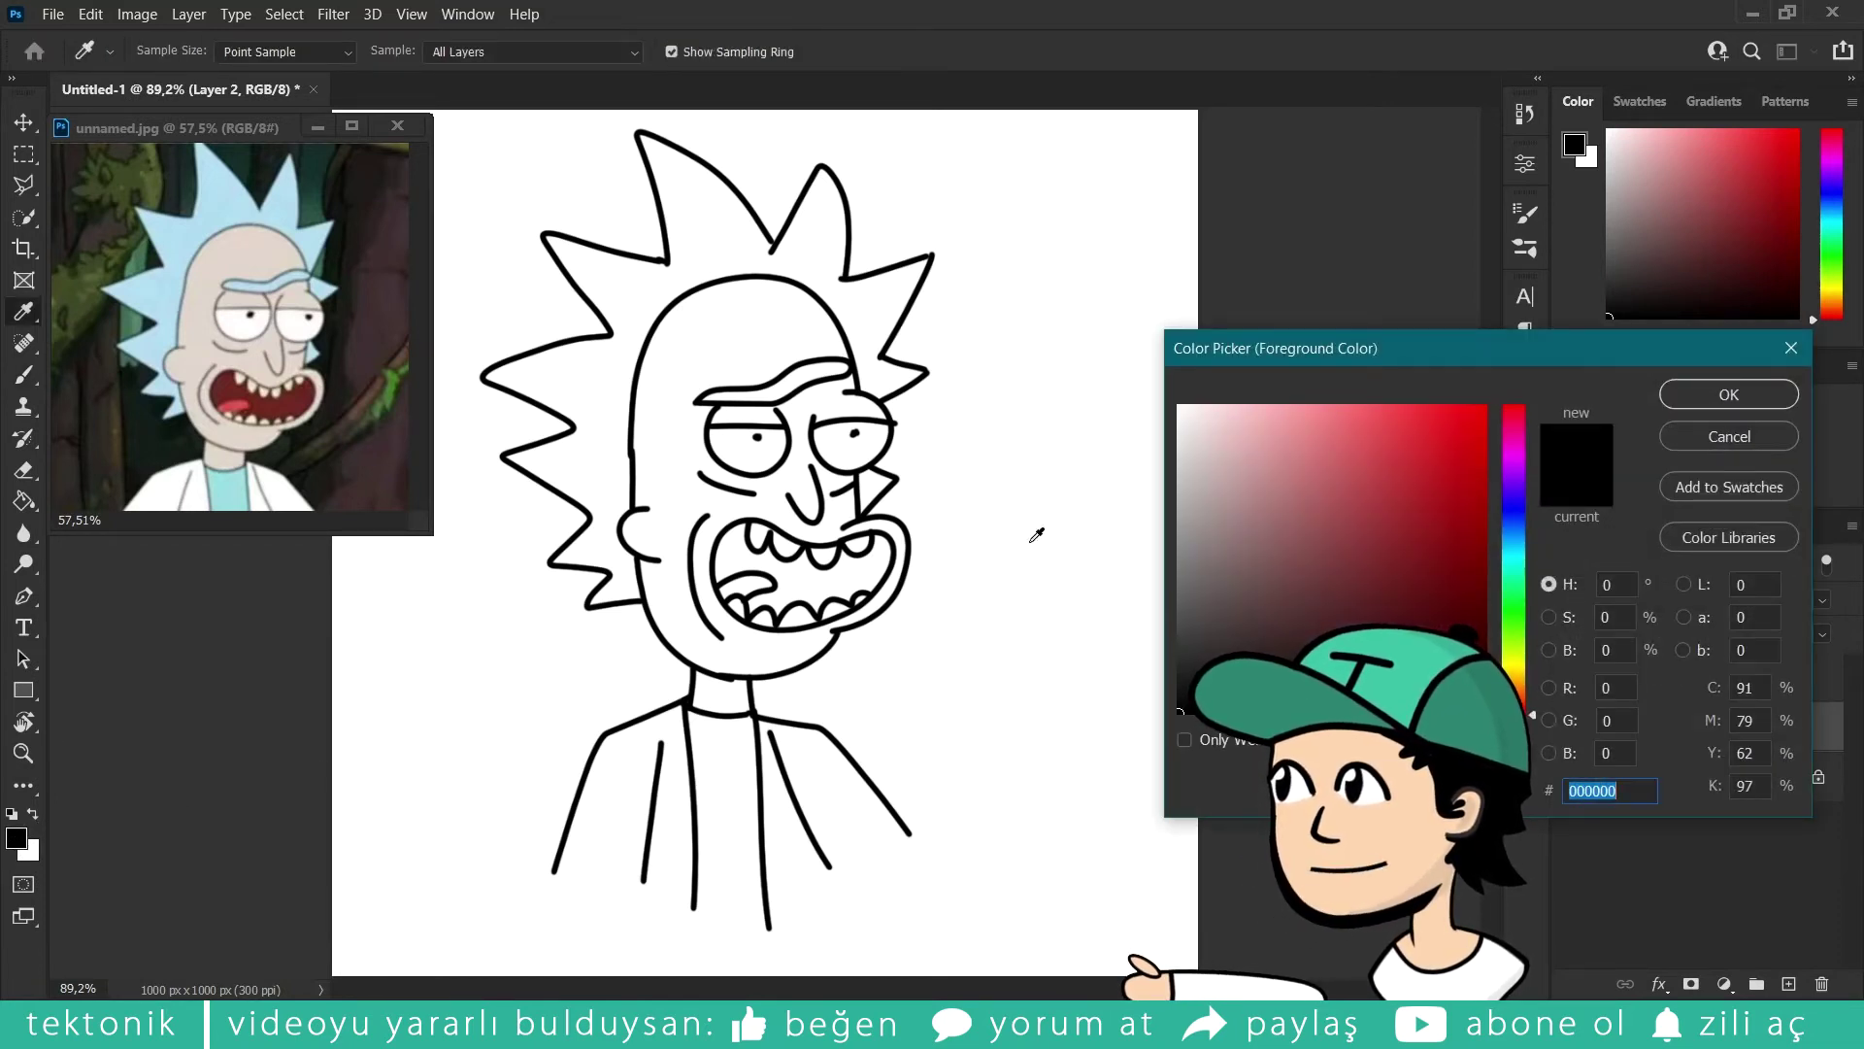
{"action": "left_click_drag", "start_coordinate": [1356, 347], "coordinate": [1152, 289]}
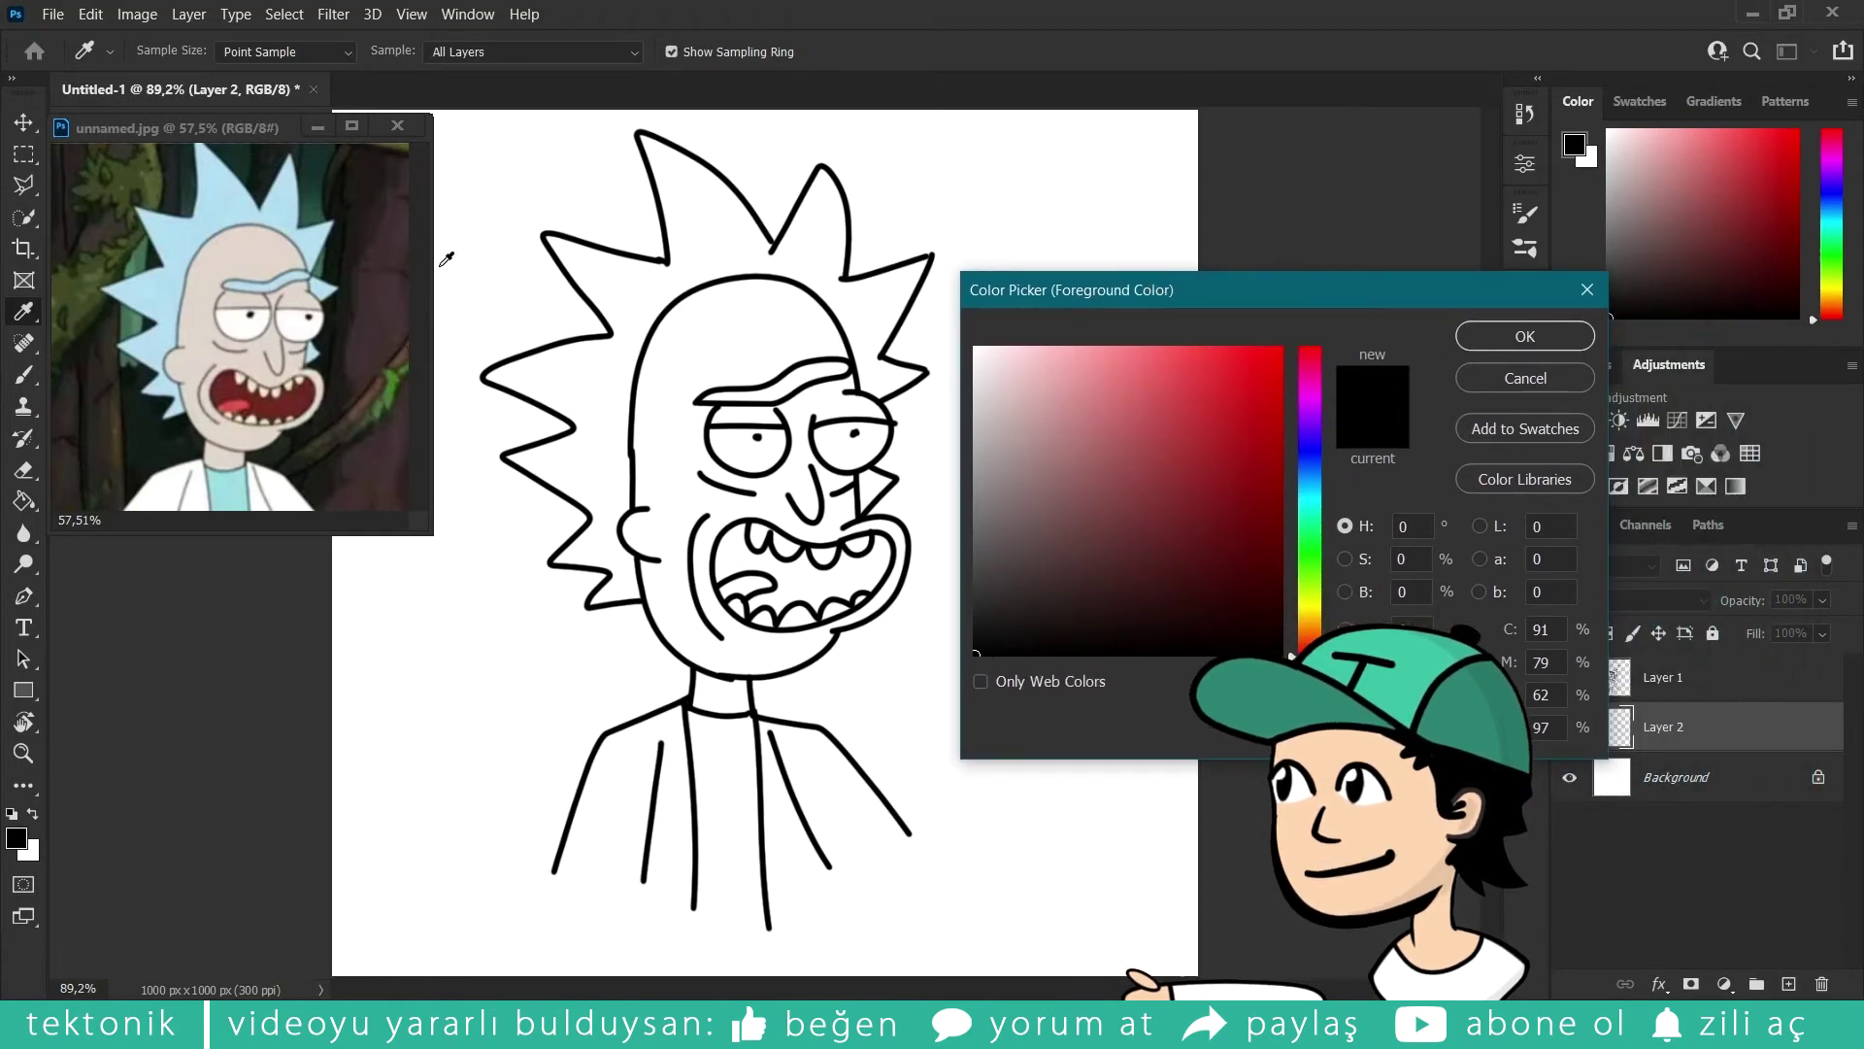
{"action": "left_click", "coordinate": [287, 198]}
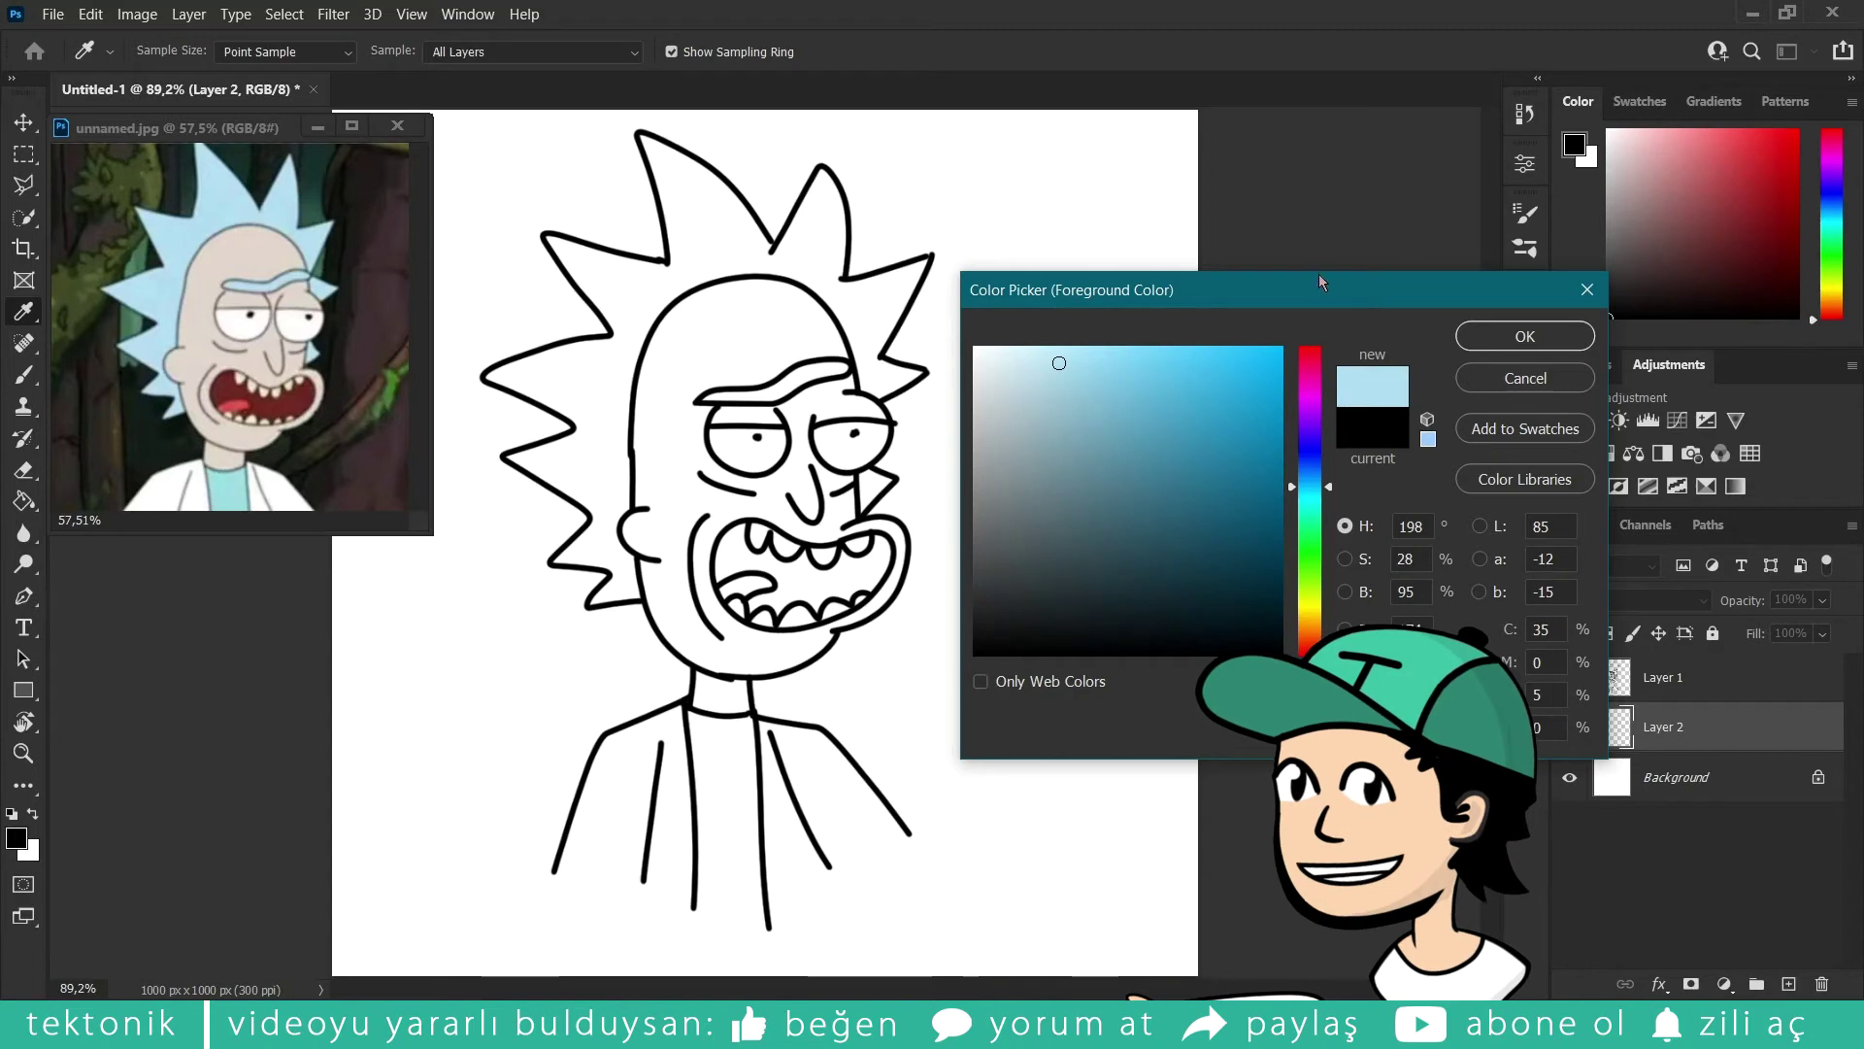
{"action": "left_click", "coordinate": [1510, 335]}
{"action": "key", "text": "b"}
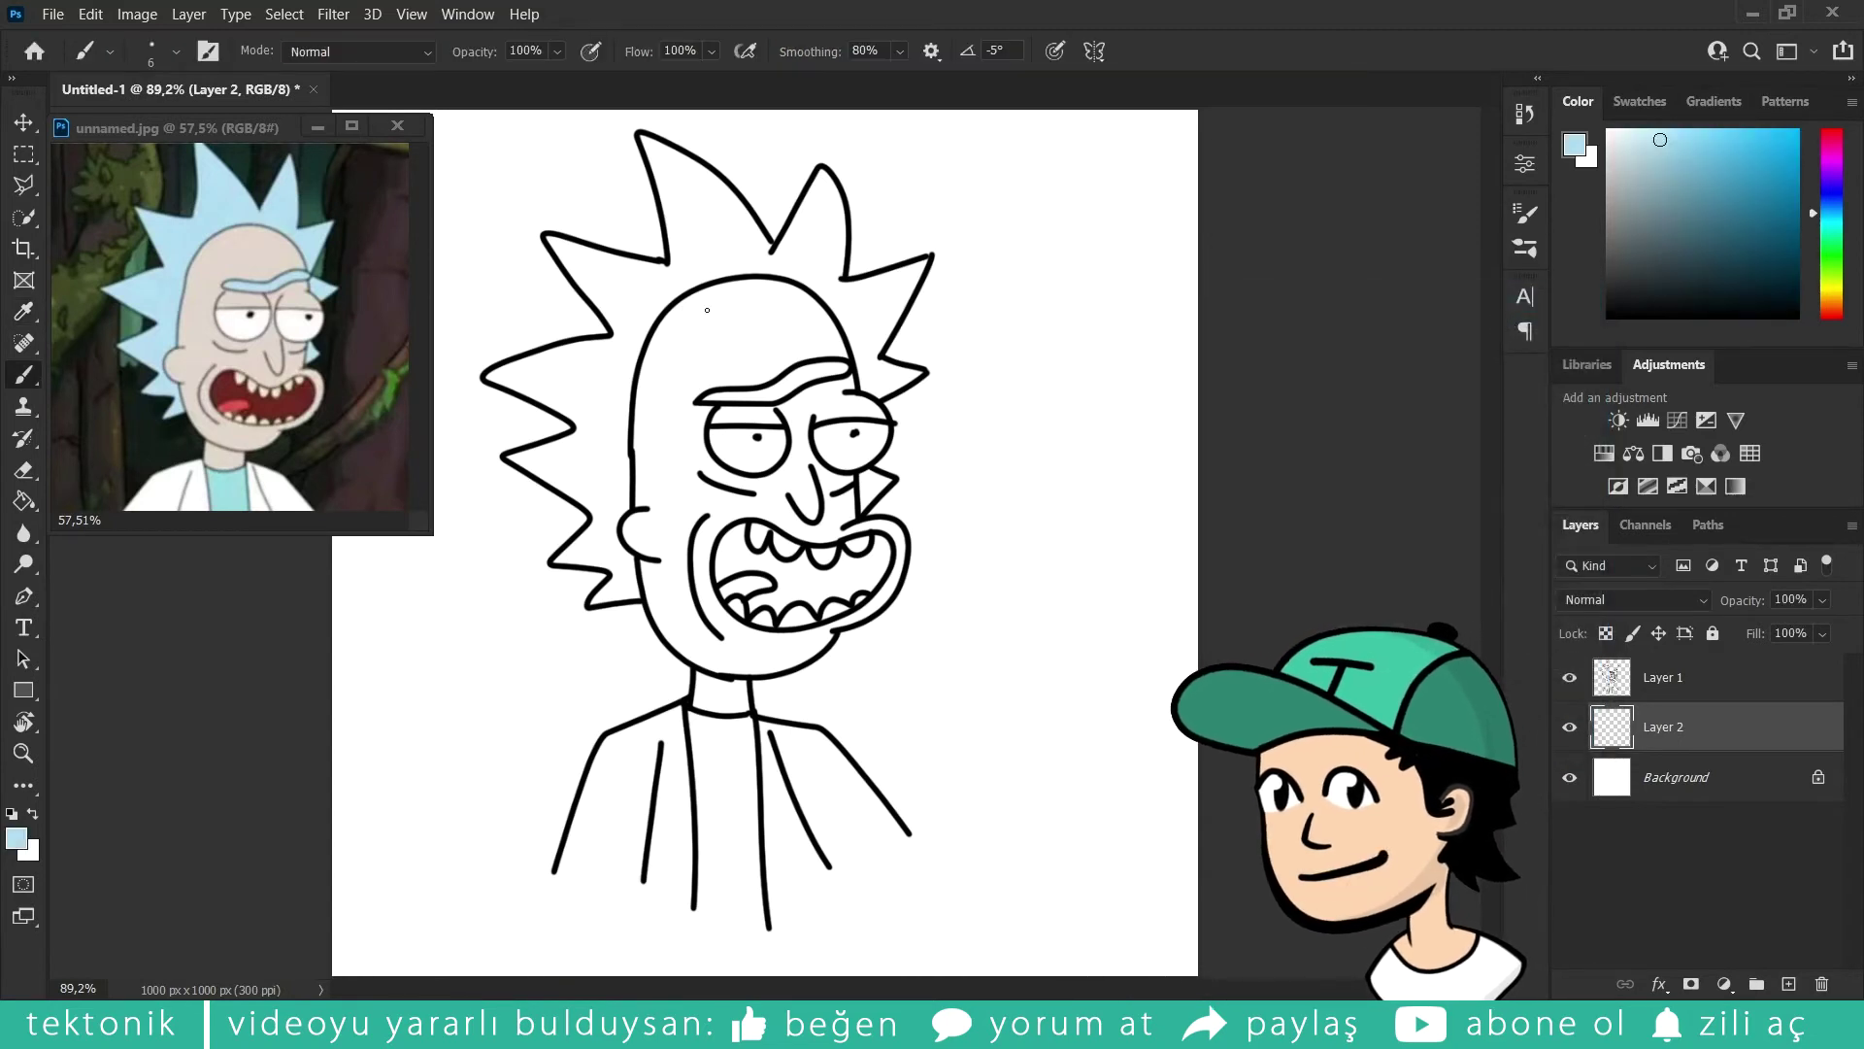
Step: Enlarge the brush, test a light-blue hair stroke, undo it, and lower Smoothing to 9%
{"action": "right_click", "coordinate": [762, 260]}
{"action": "left_click_drag", "start_coordinate": [878, 317], "coordinate": [898, 320]}
{"action": "left_click_drag", "start_coordinate": [688, 204], "coordinate": [808, 268]}
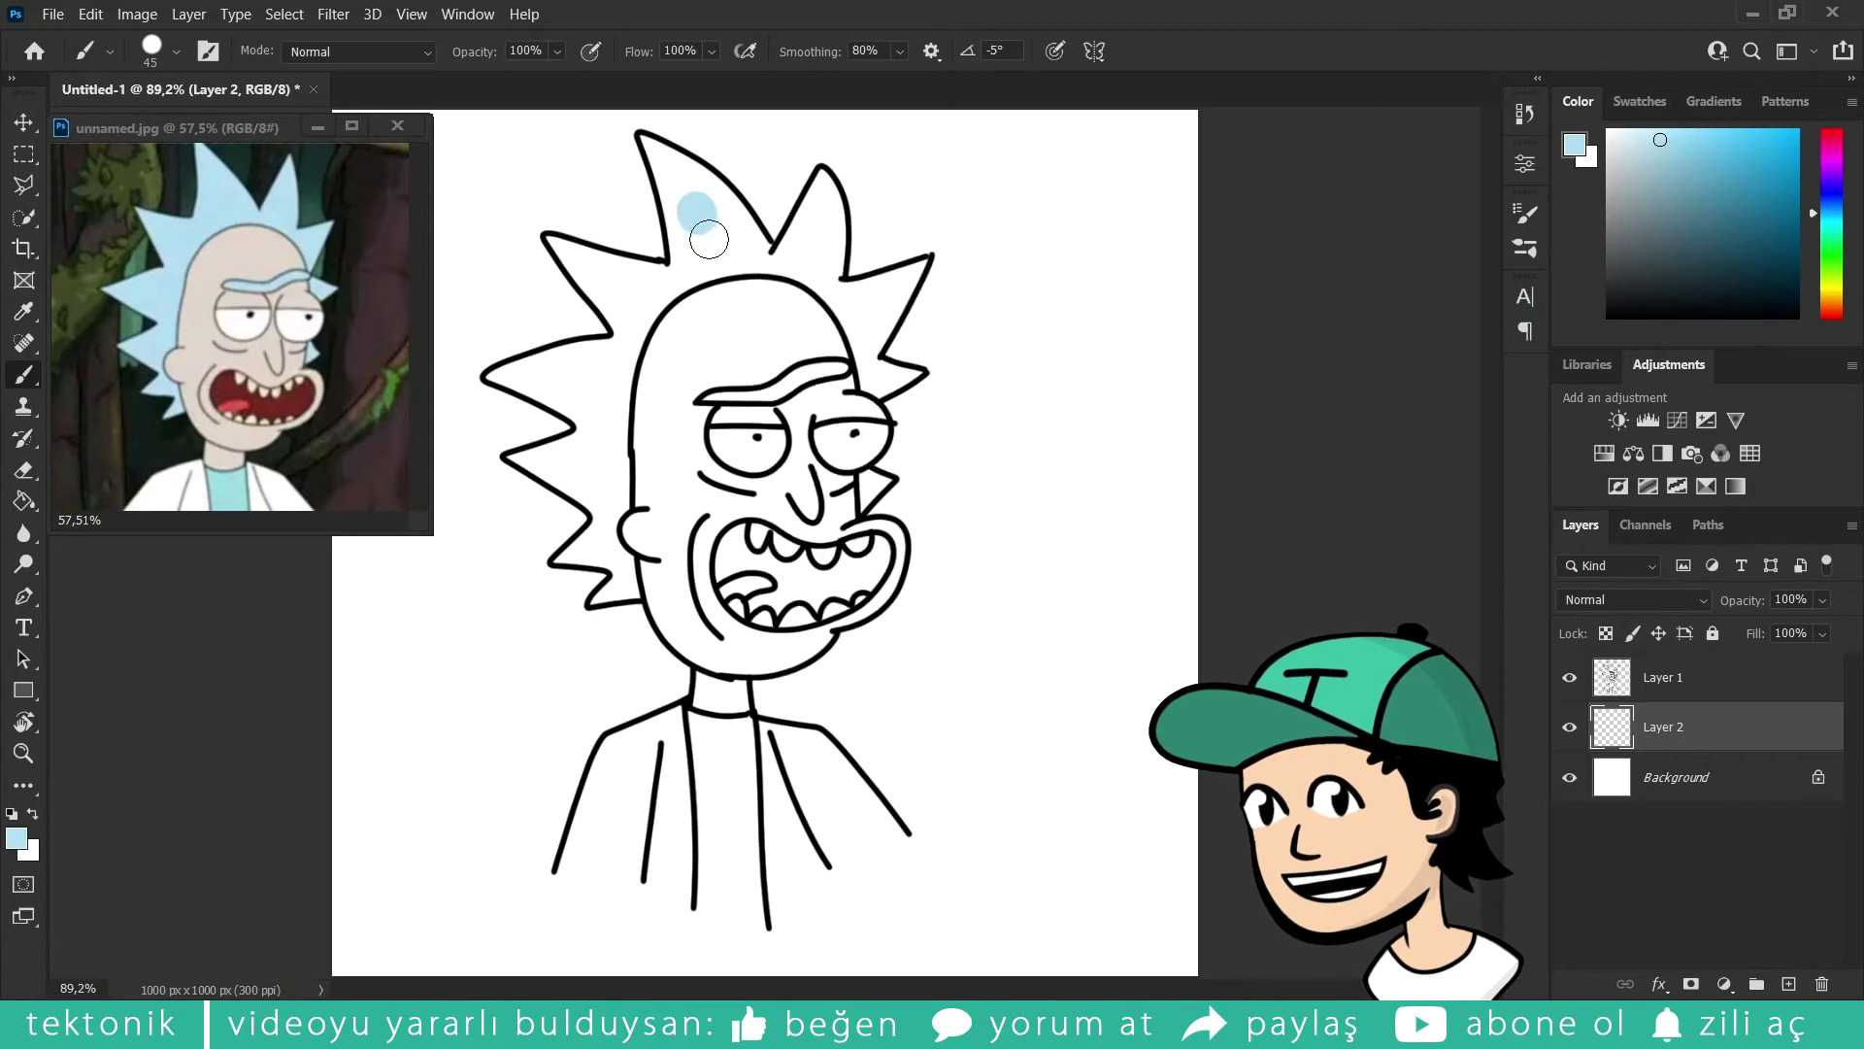
{"action": "key", "text": "ctrl+z"}
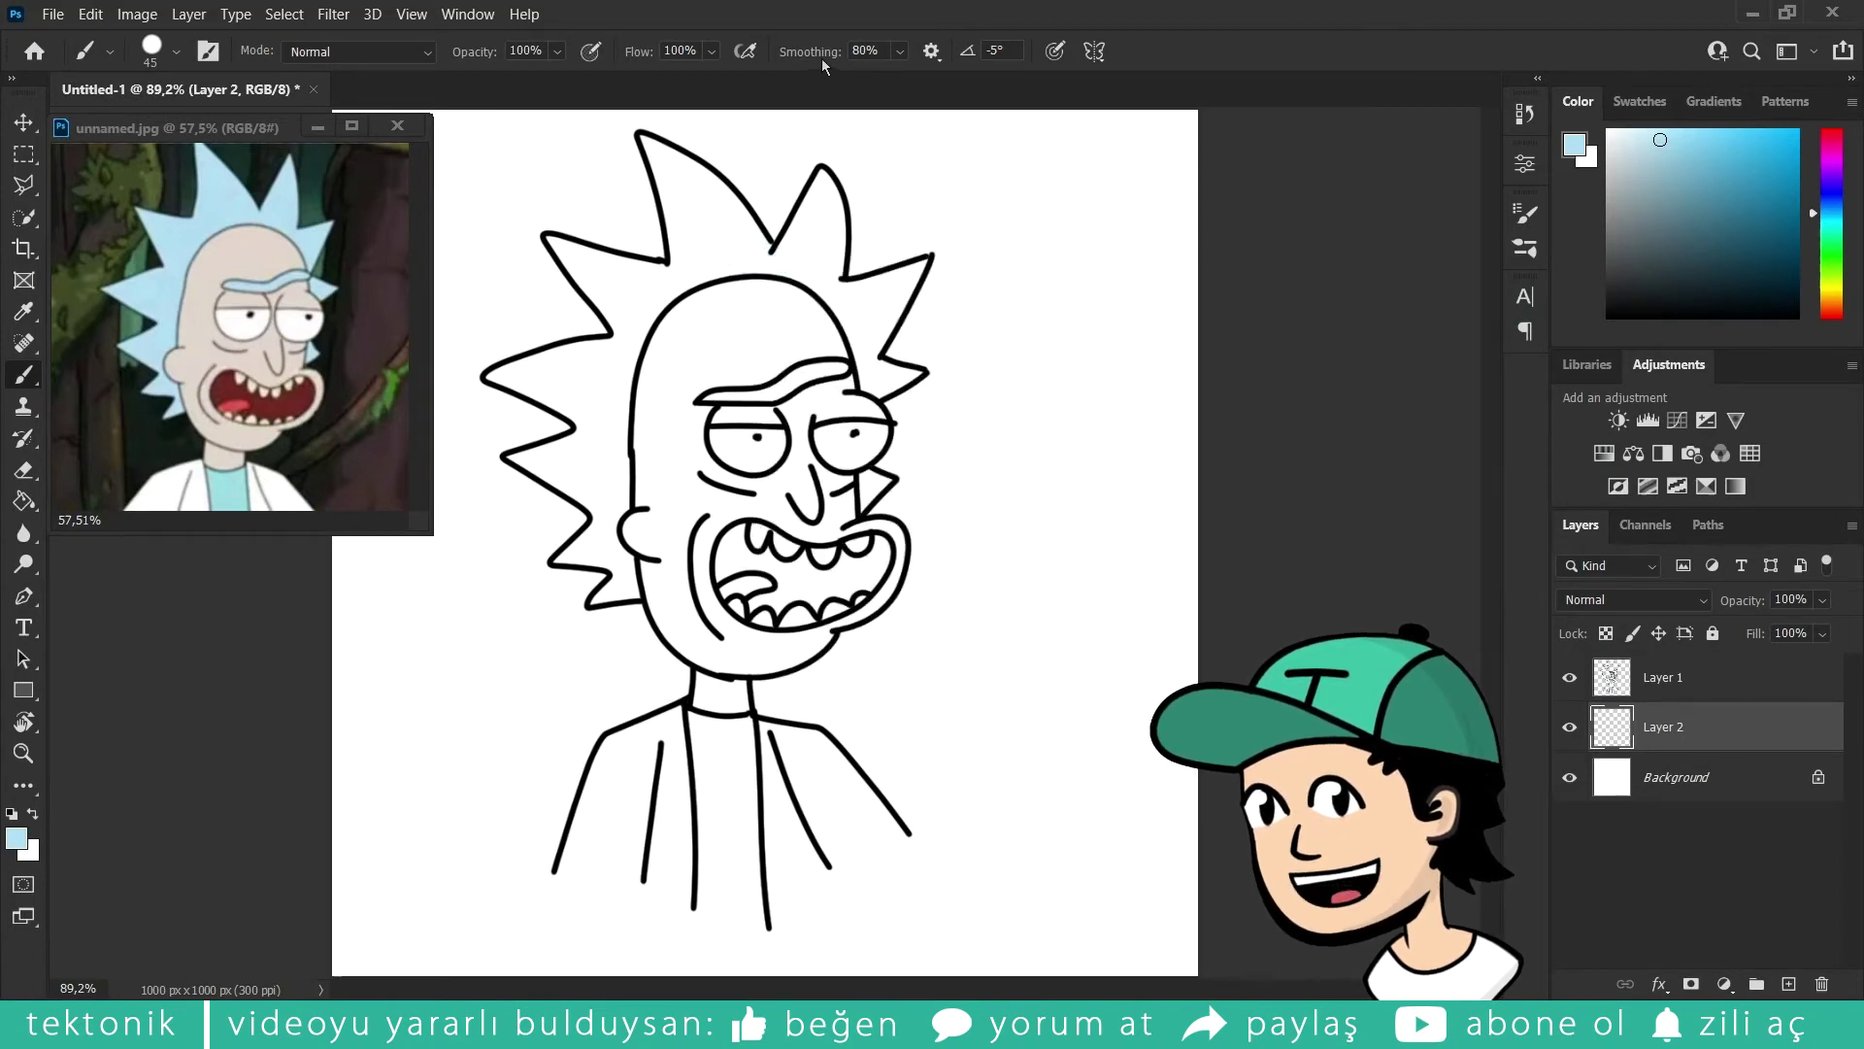
{"action": "left_click_drag", "start_coordinate": [782, 60], "coordinate": [746, 70]}
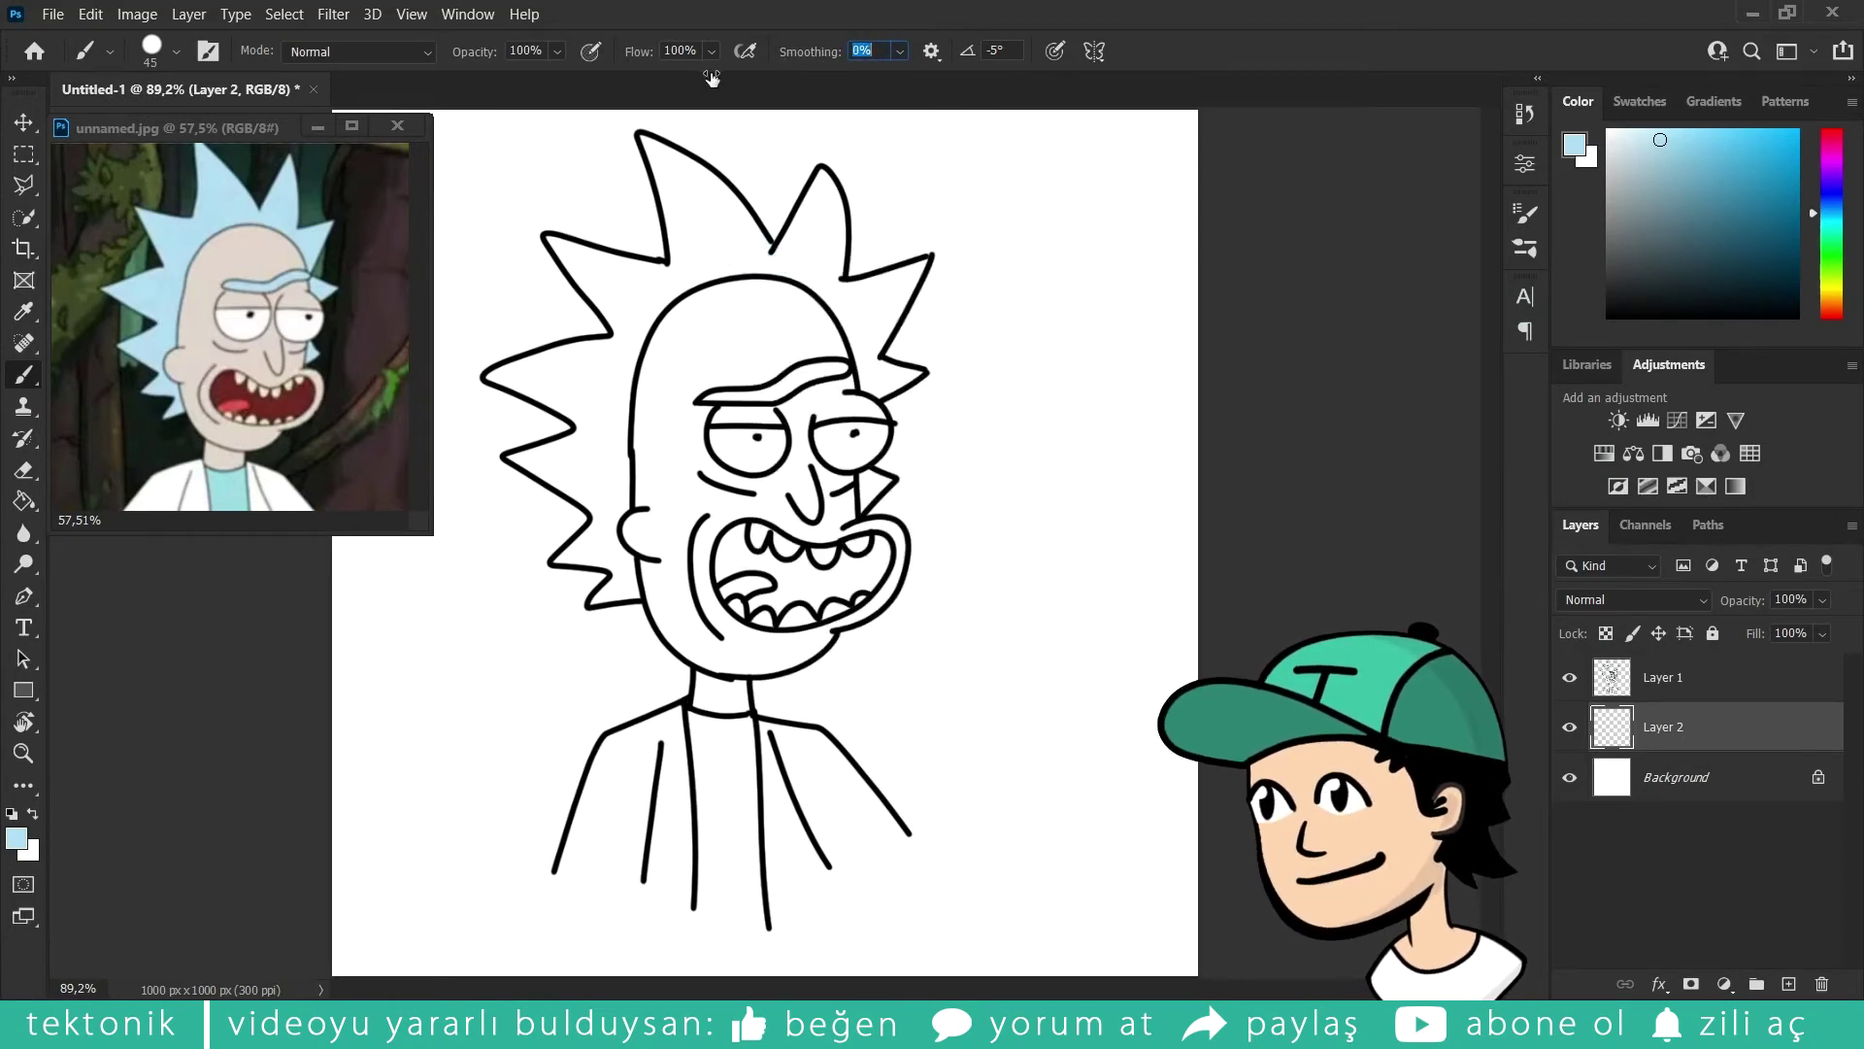
{"action": "type", "text": "9"}
{"action": "key", "text": "Return"}
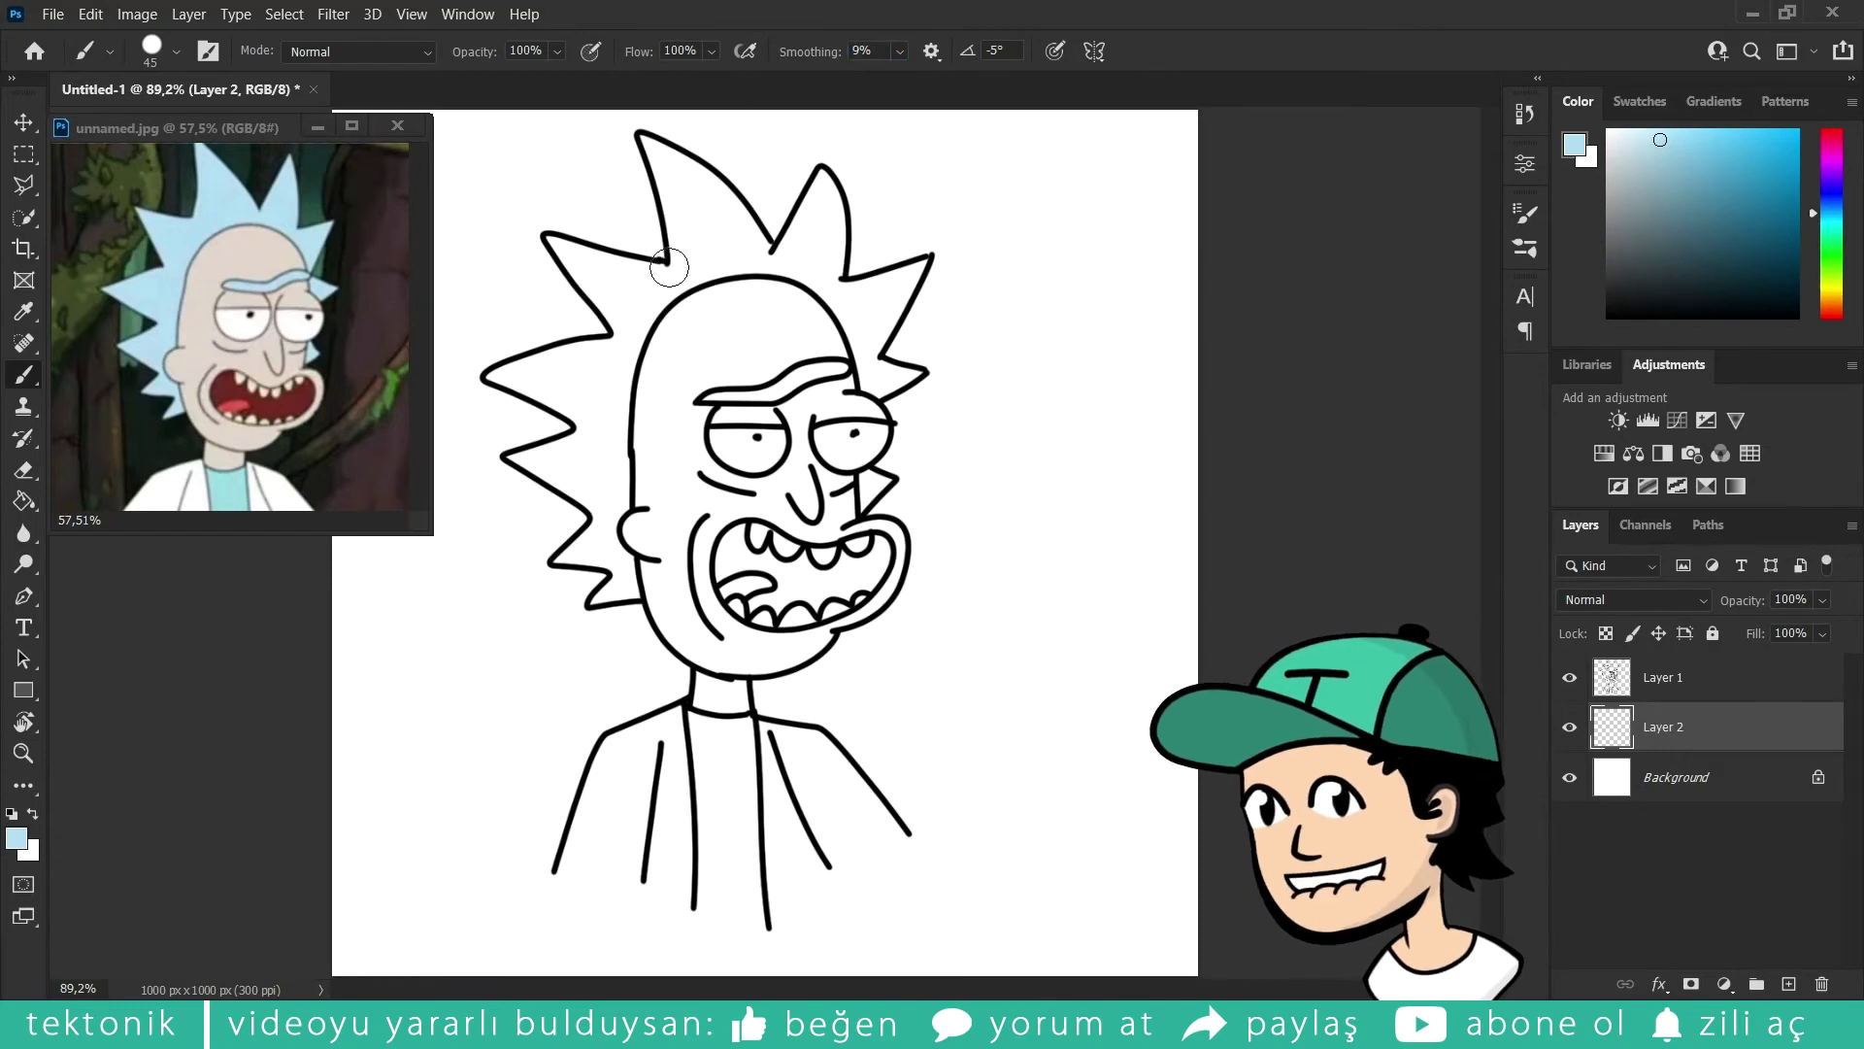
Step: Paint light blue into the top hair spike, erase the spill, then undo both
{"action": "right_click", "coordinate": [796, 235]}
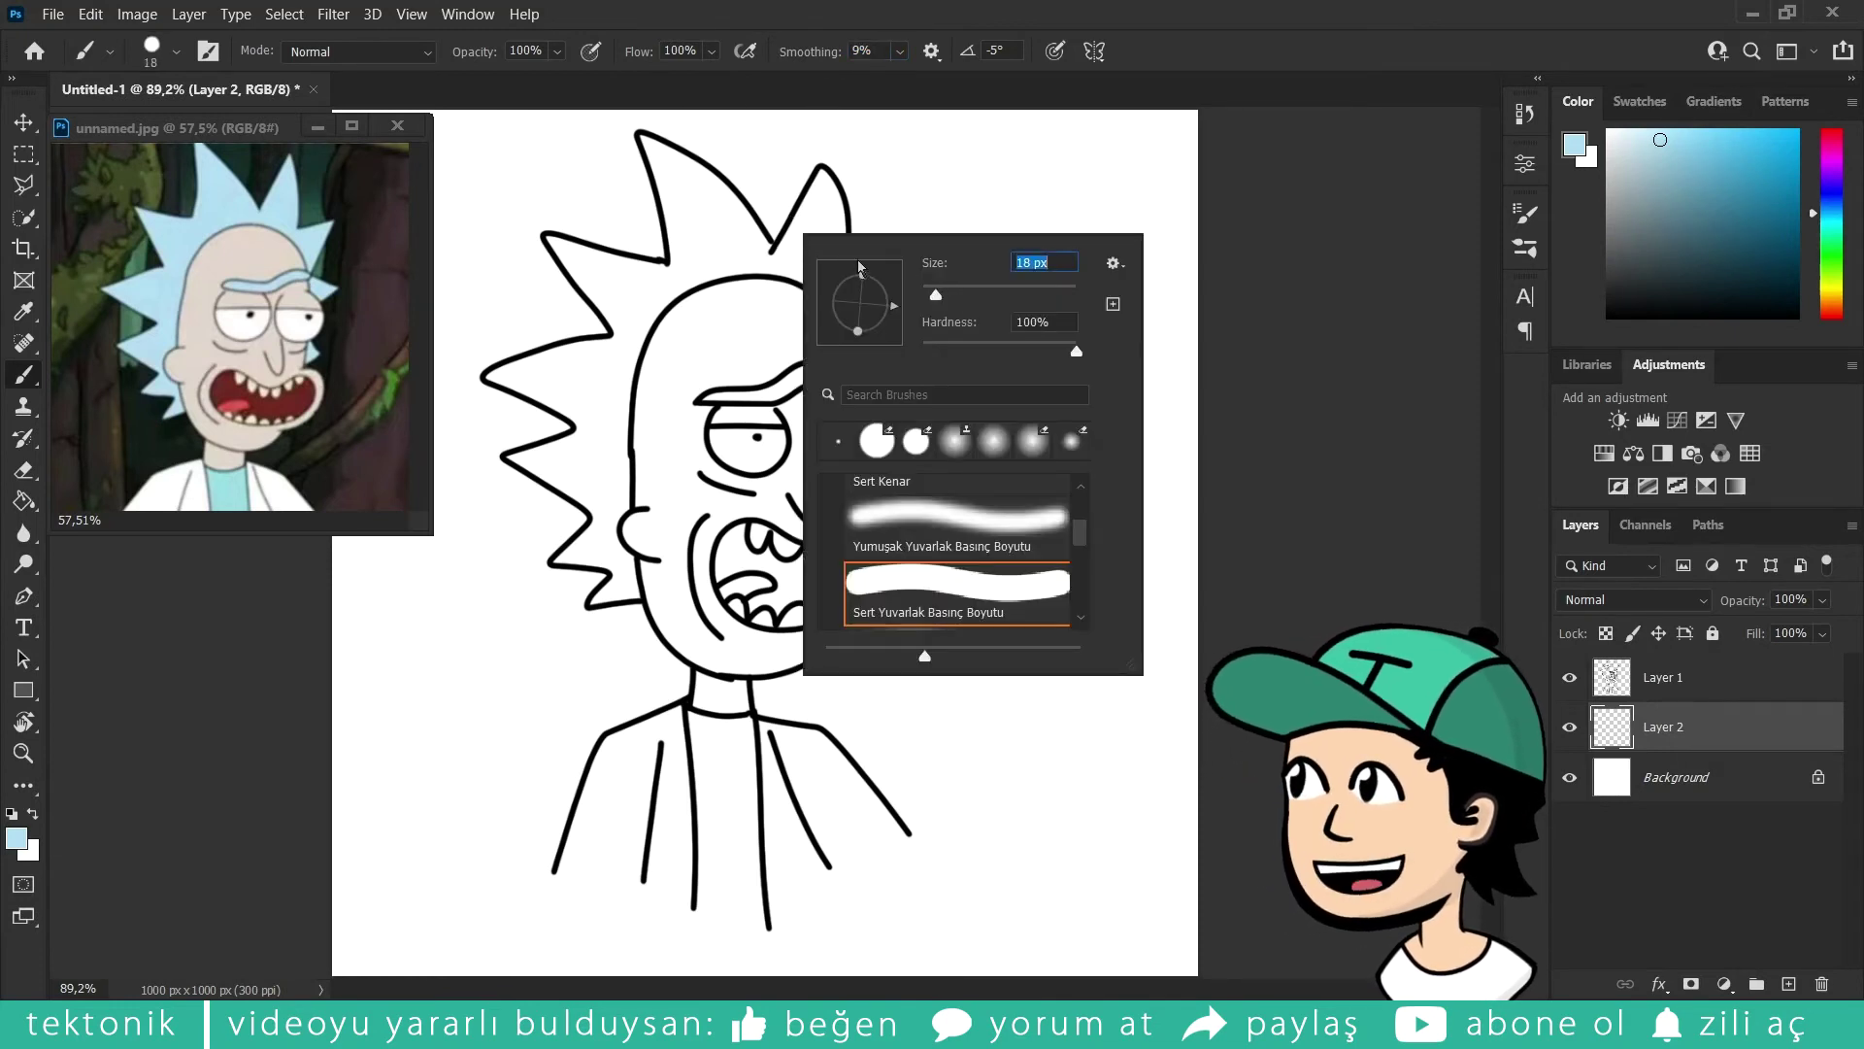
{"action": "mouse_move", "coordinate": [675, 172]}
{"action": "left_mouse_down"}
{"action": "mouse_move", "coordinate": [656, 163]}
{"action": "mouse_move", "coordinate": [685, 254]}
{"action": "mouse_move", "coordinate": [715, 231]}
{"action": "mouse_move", "coordinate": [714, 189]}
{"action": "mouse_move", "coordinate": [762, 253]}
{"action": "mouse_move", "coordinate": [705, 252]}
{"action": "mouse_move", "coordinate": [779, 263]}
{"action": "mouse_move", "coordinate": [864, 328]}
{"action": "left_mouse_up"}
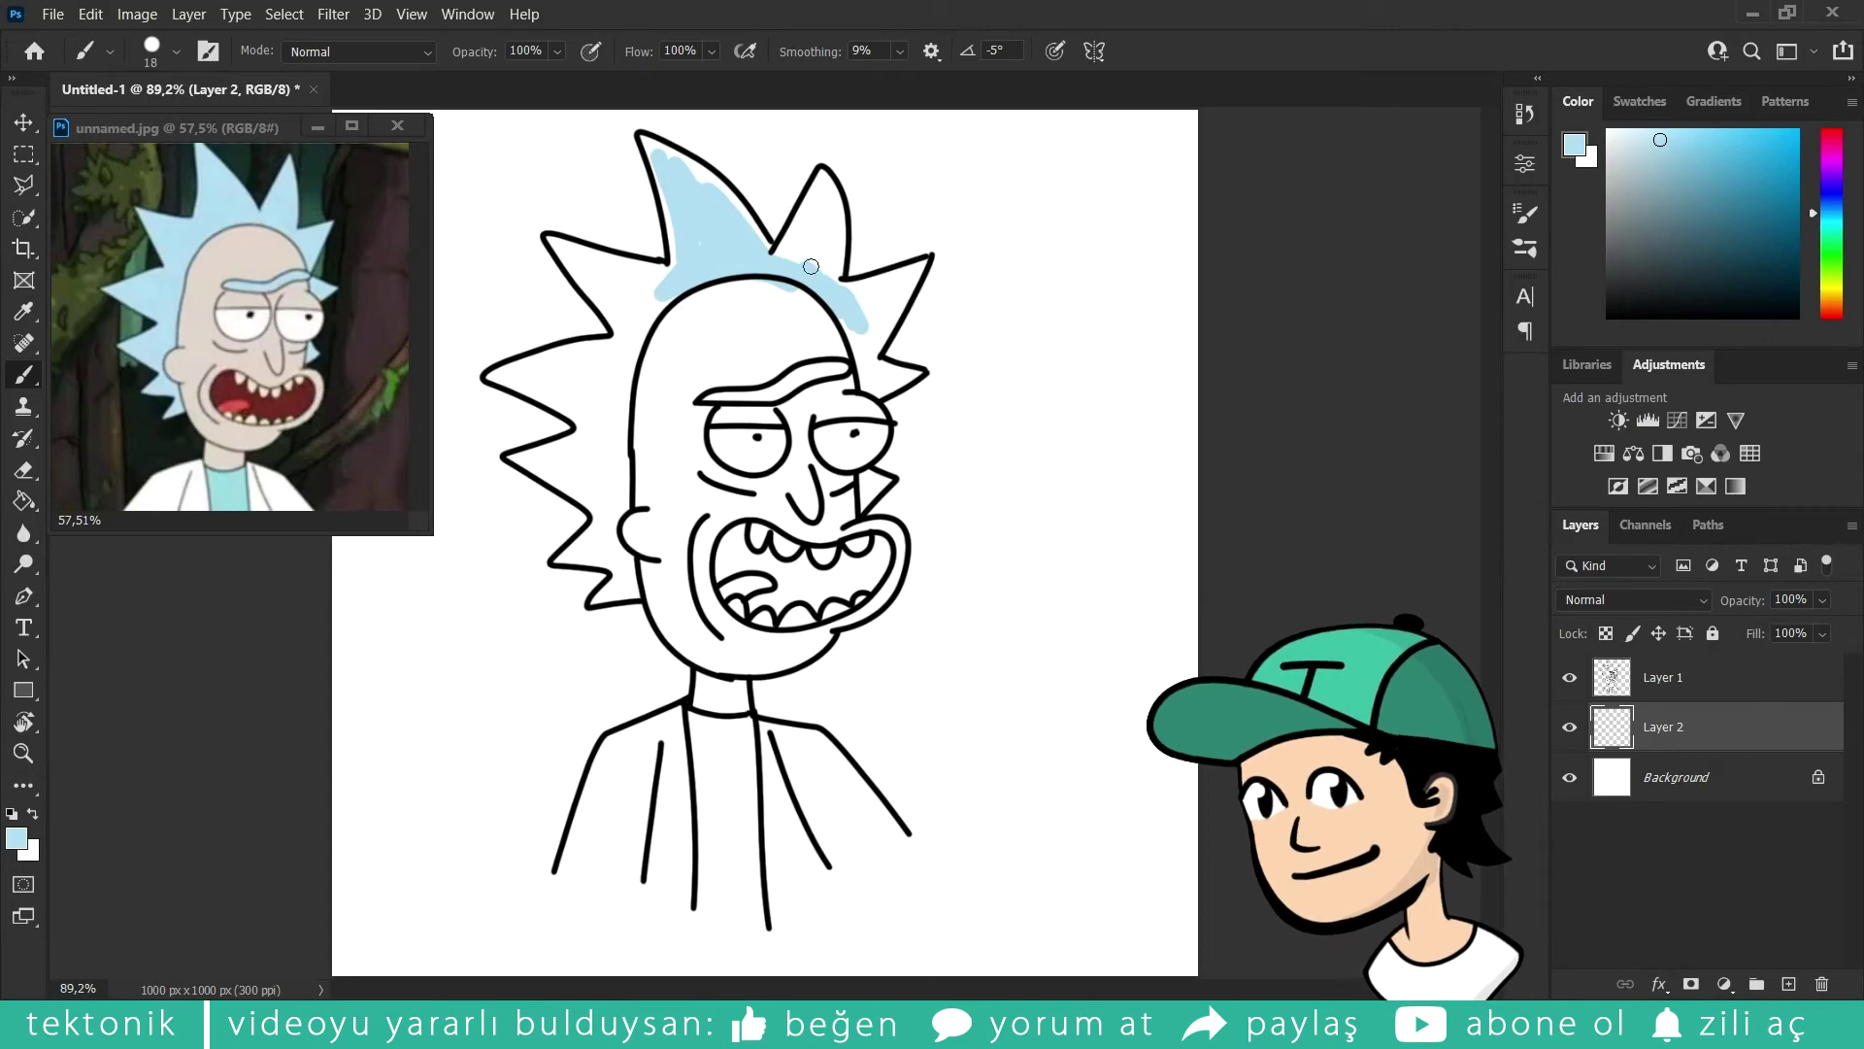
{"action": "key", "text": "e"}
{"action": "scroll", "coordinate": [856, 316], "scroll_direction": "up", "scroll_amount": 3}
{"action": "left_click_drag", "start_coordinate": [874, 320], "coordinate": [845, 348]}
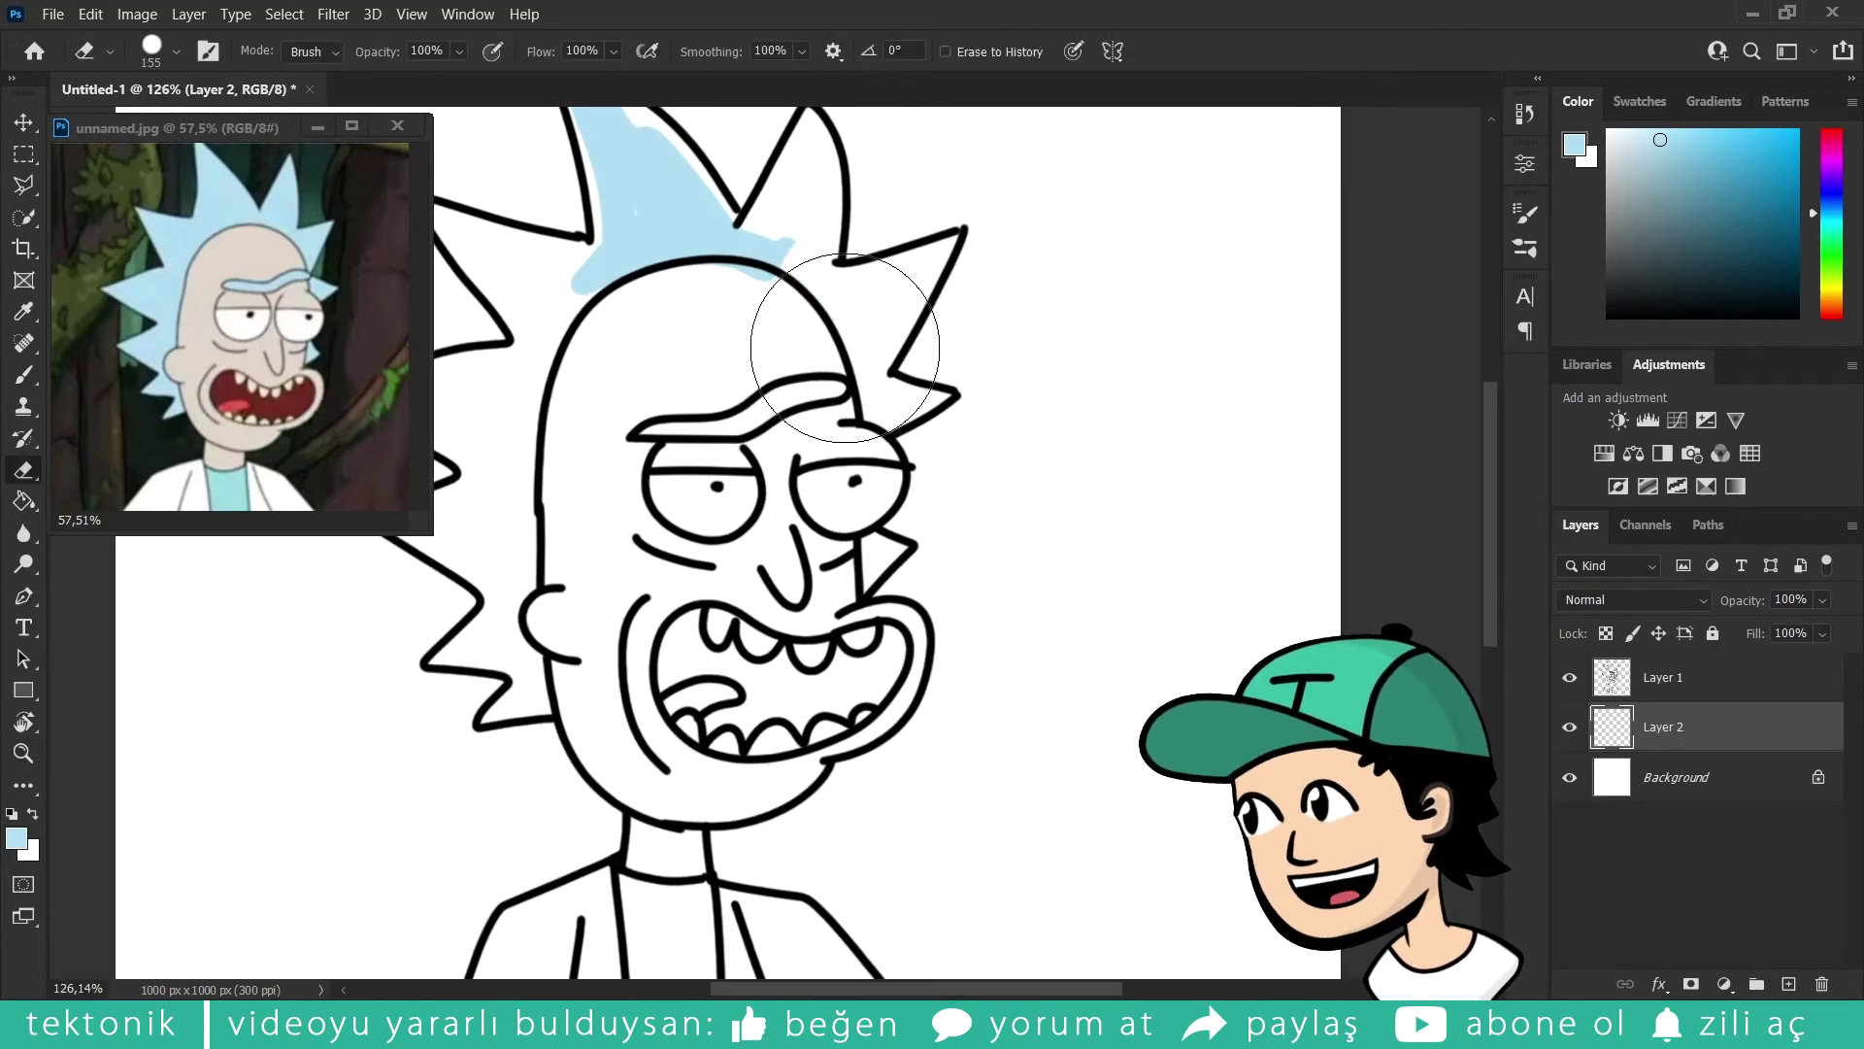
{"action": "scroll", "coordinate": [859, 292], "scroll_direction": "down", "scroll_amount": 3}
{"action": "key", "text": "ctrl+z"}
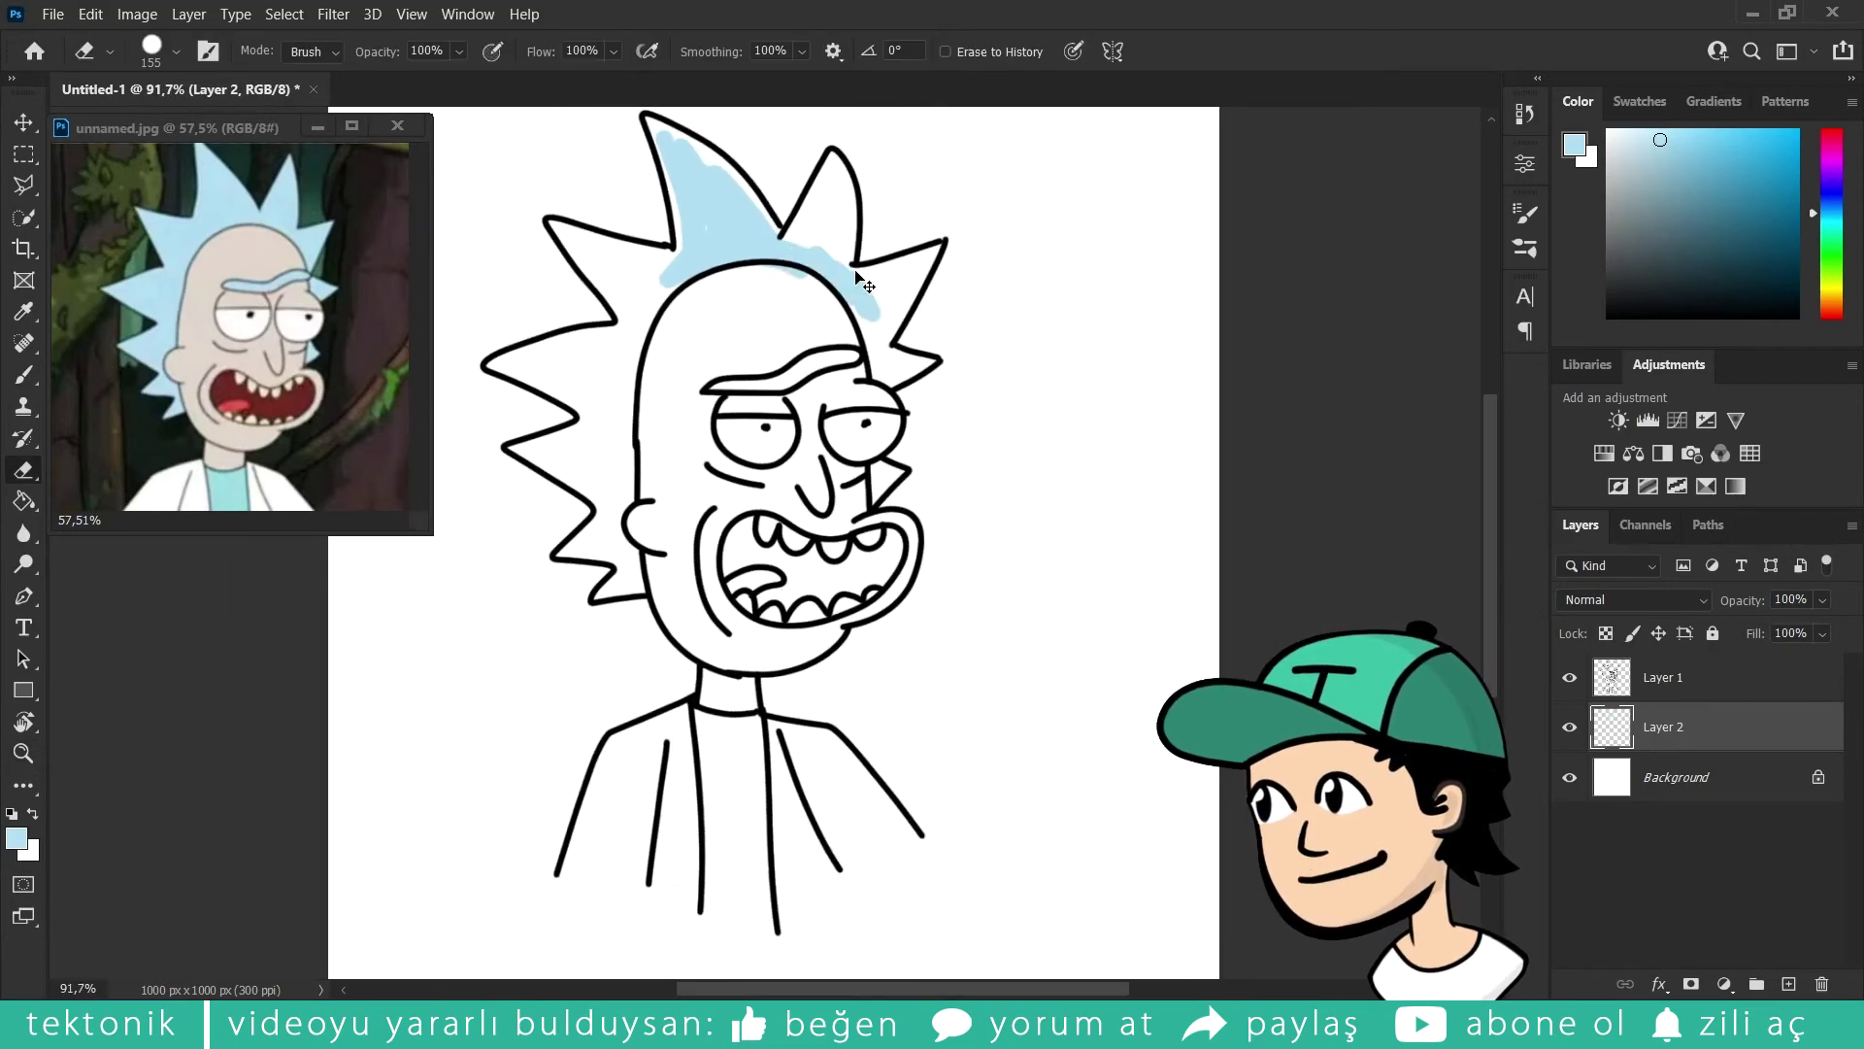
{"action": "key", "text": "ctrl+z"}
Step: Zoom out to the whole drawing and make line-art Layer 1 active with the Eraser
{"action": "key", "text": "z"}
{"action": "left_click_drag", "start_coordinate": [1103, 512], "coordinate": [1059, 497]}
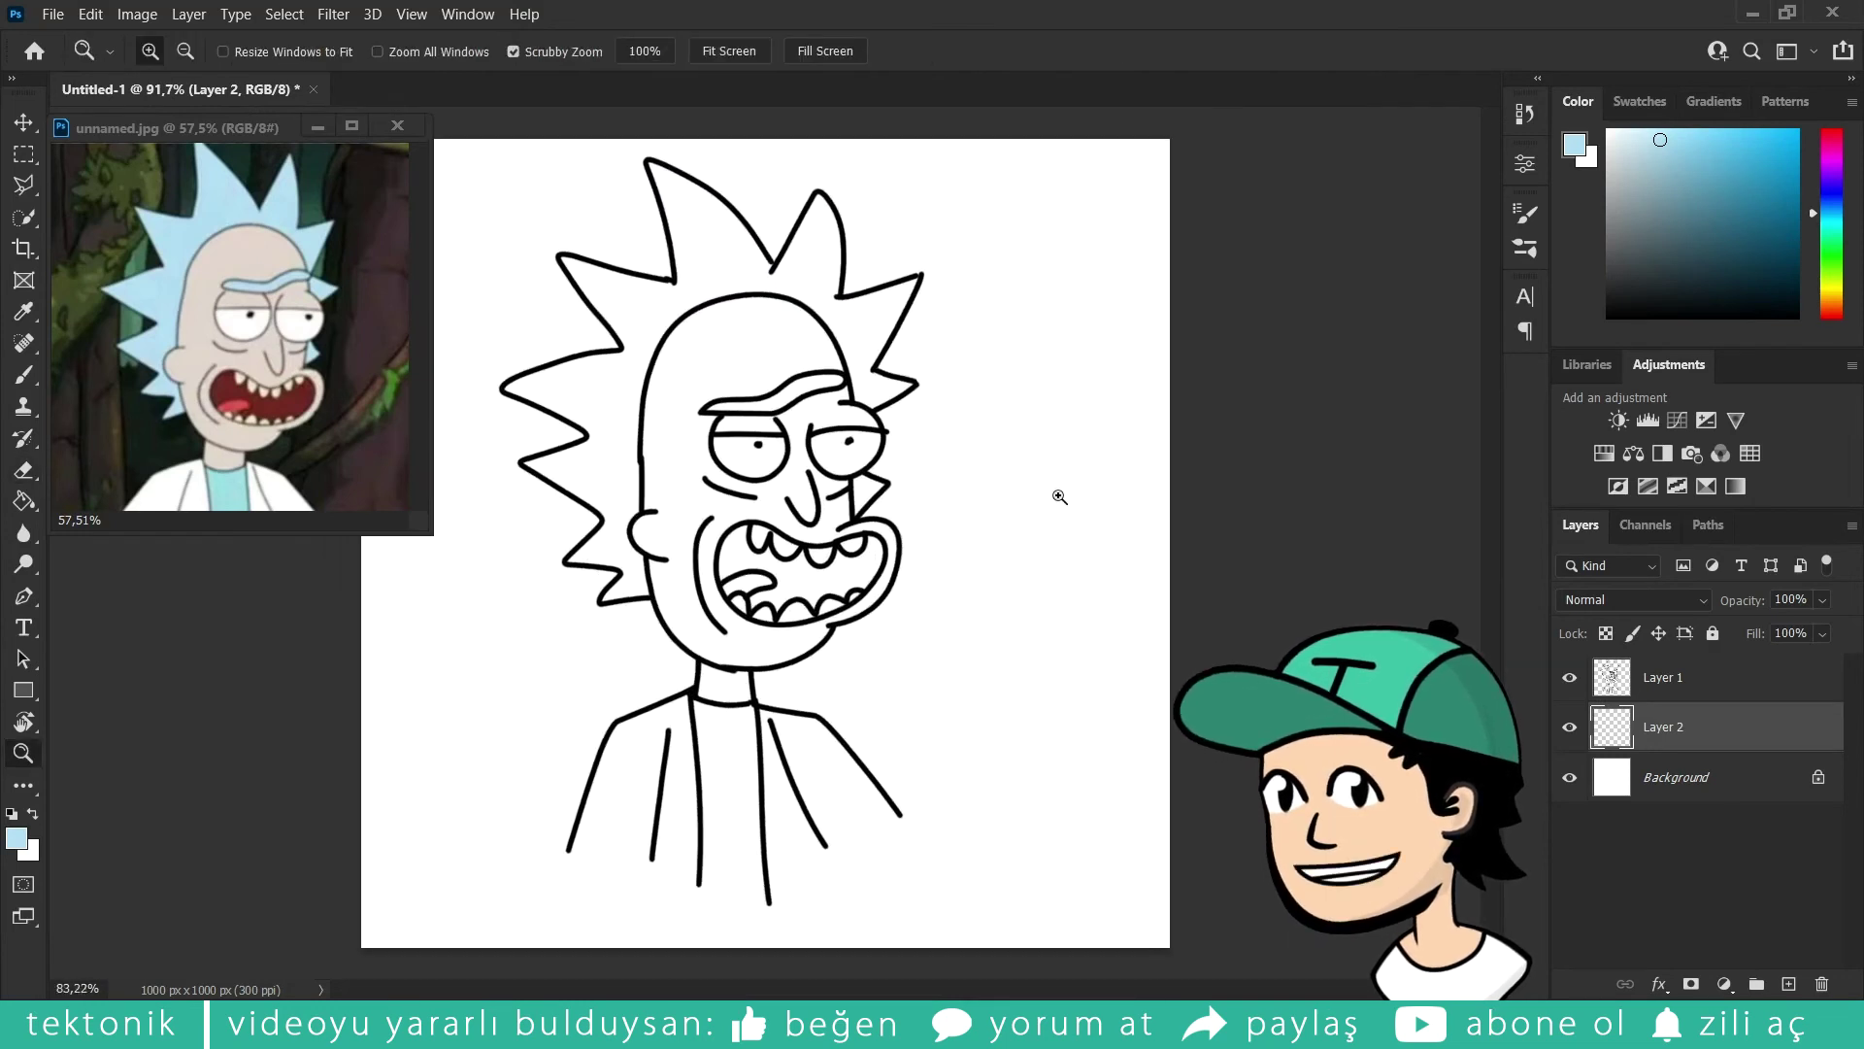
{"action": "key", "text": "e"}
{"action": "left_click", "coordinate": [1671, 689]}
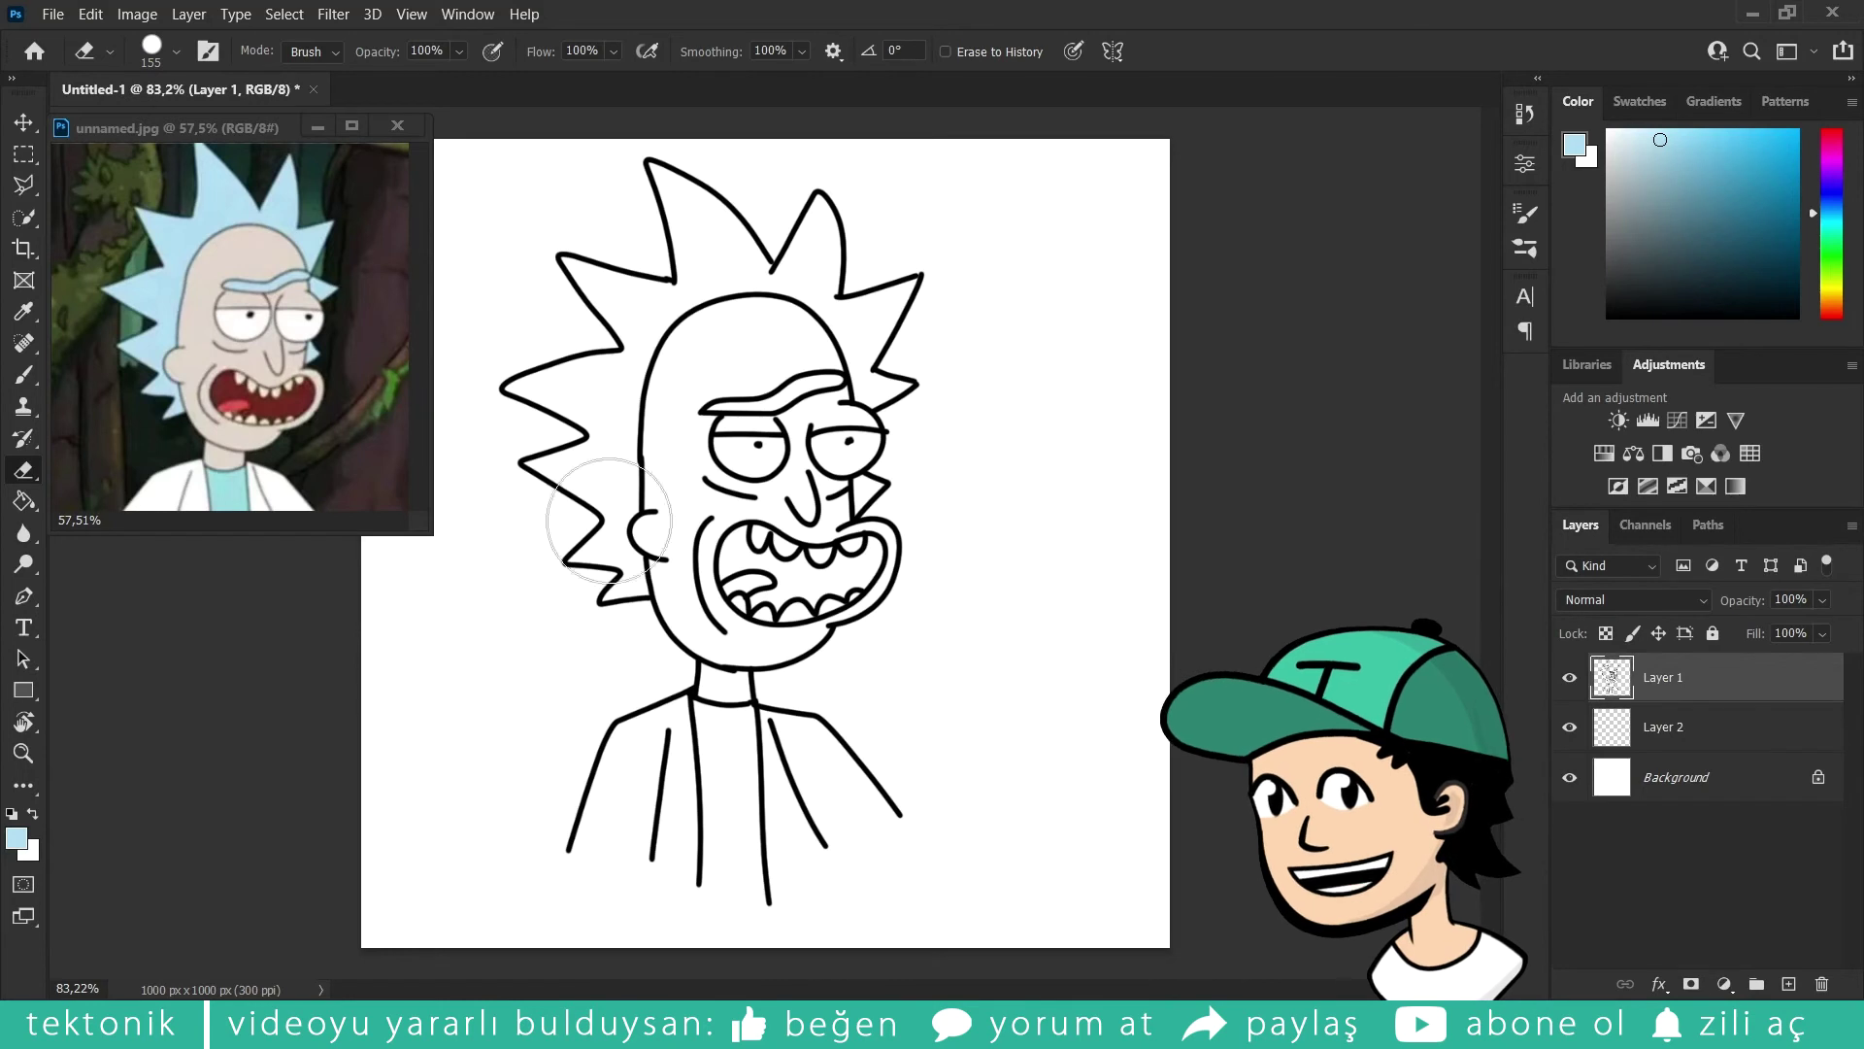
Step: Bucket-fill Rick's spiky hair and eyebrow light blue, then sample the next reference colour
{"action": "key", "text": "g"}
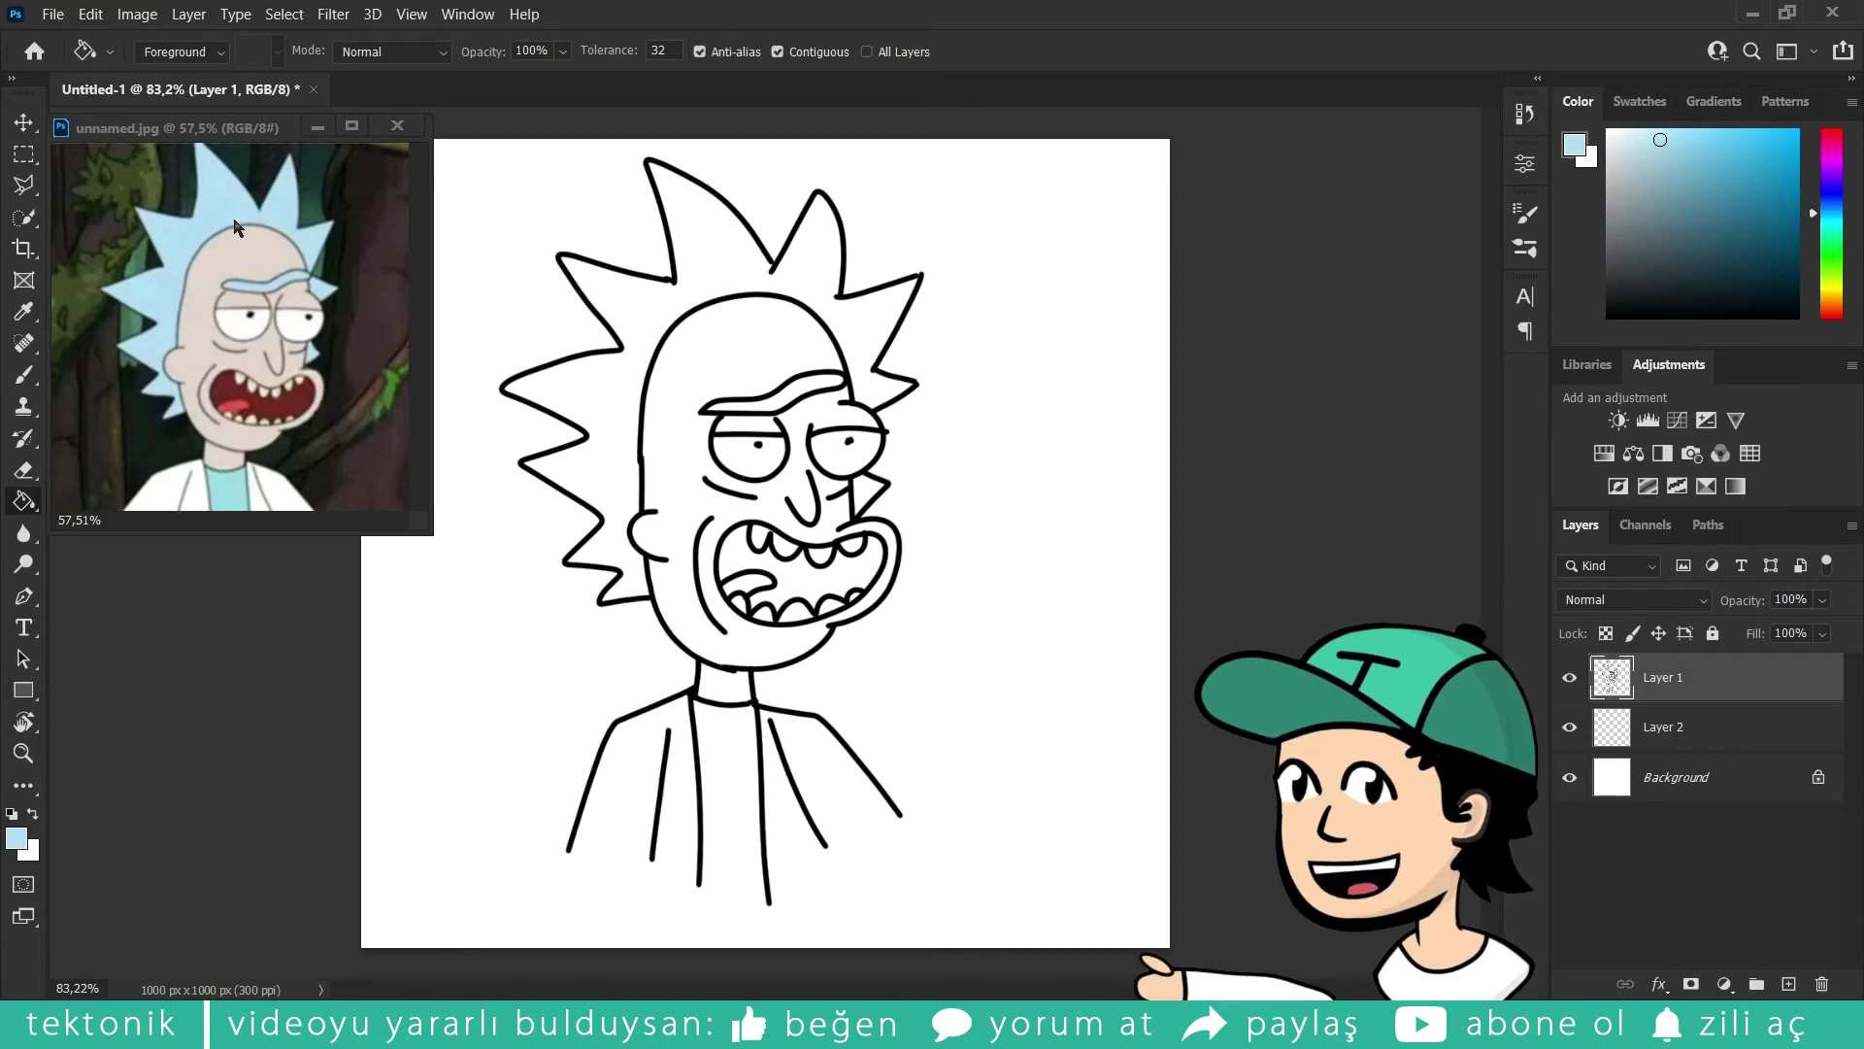
{"action": "left_click", "coordinate": [659, 320]}
{"action": "key", "text": "z"}
{"action": "left_click_drag", "start_coordinate": [807, 254], "coordinate": [757, 257]}
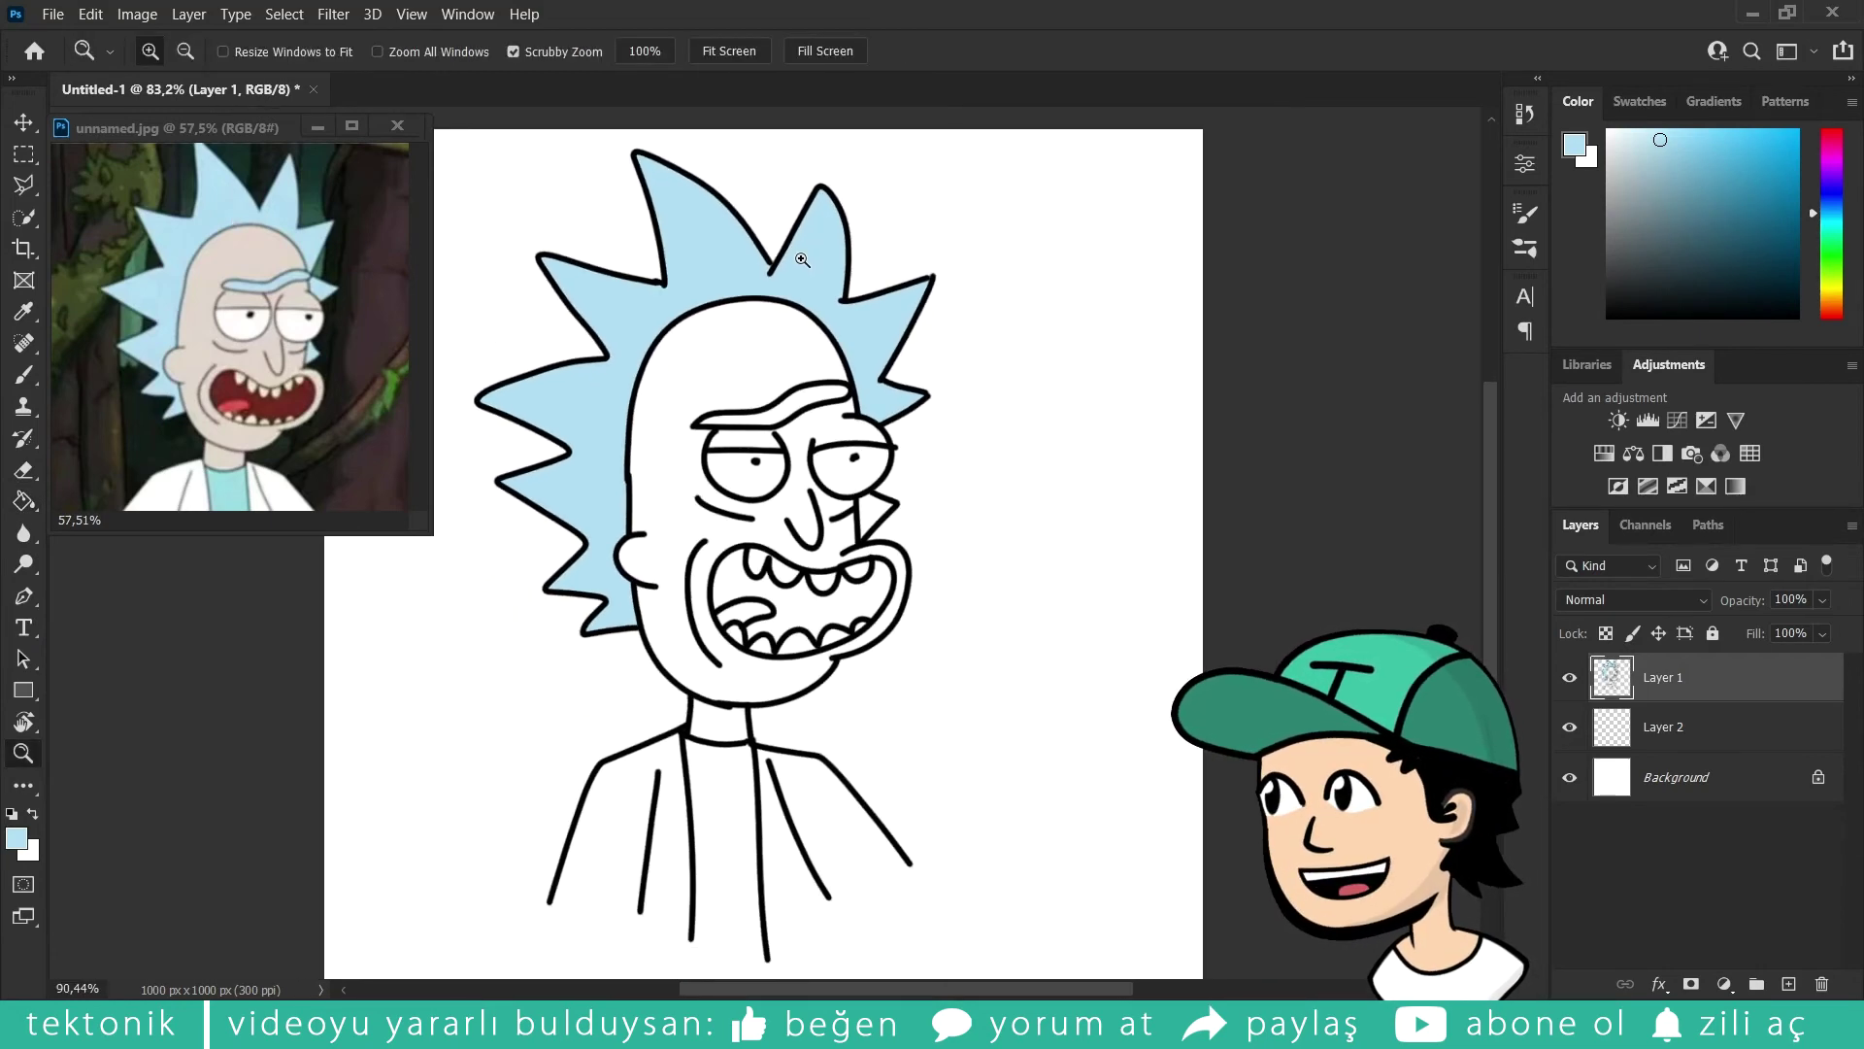
{"action": "key", "text": "g"}
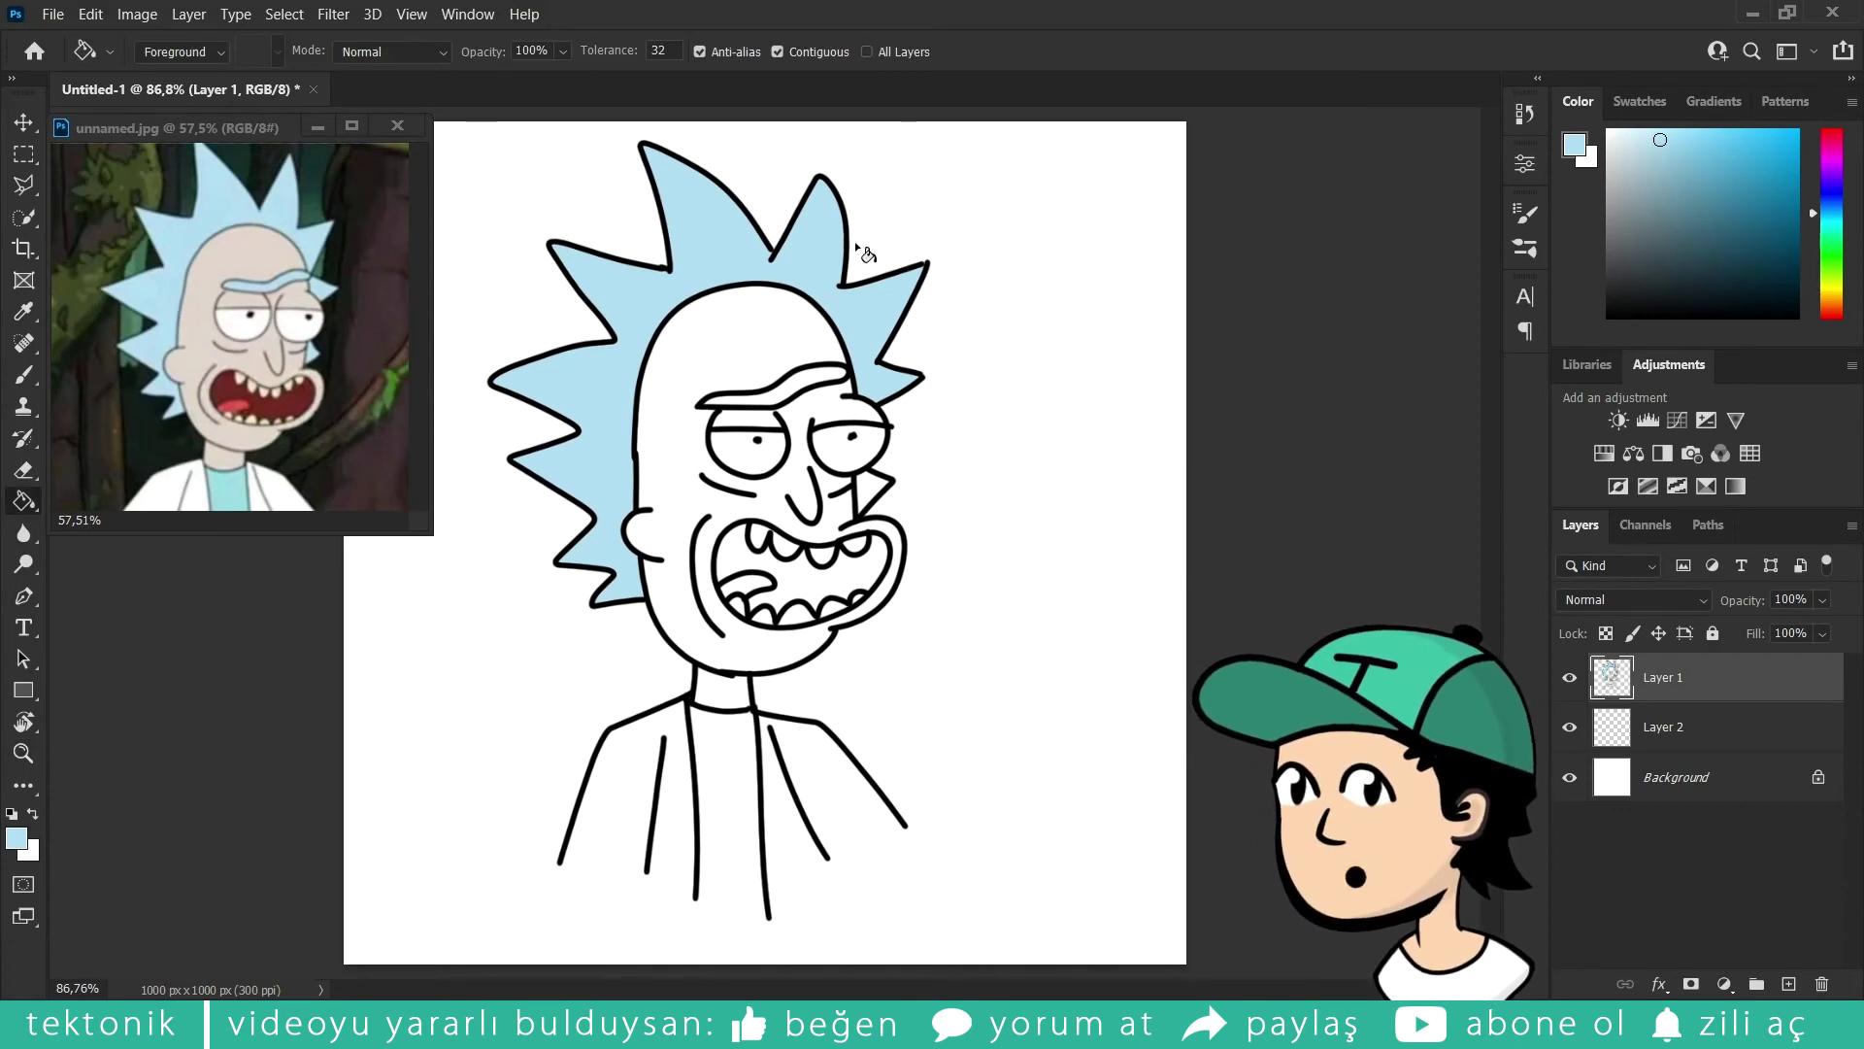
{"action": "left_click_drag", "start_coordinate": [807, 345], "coordinate": [795, 398]}
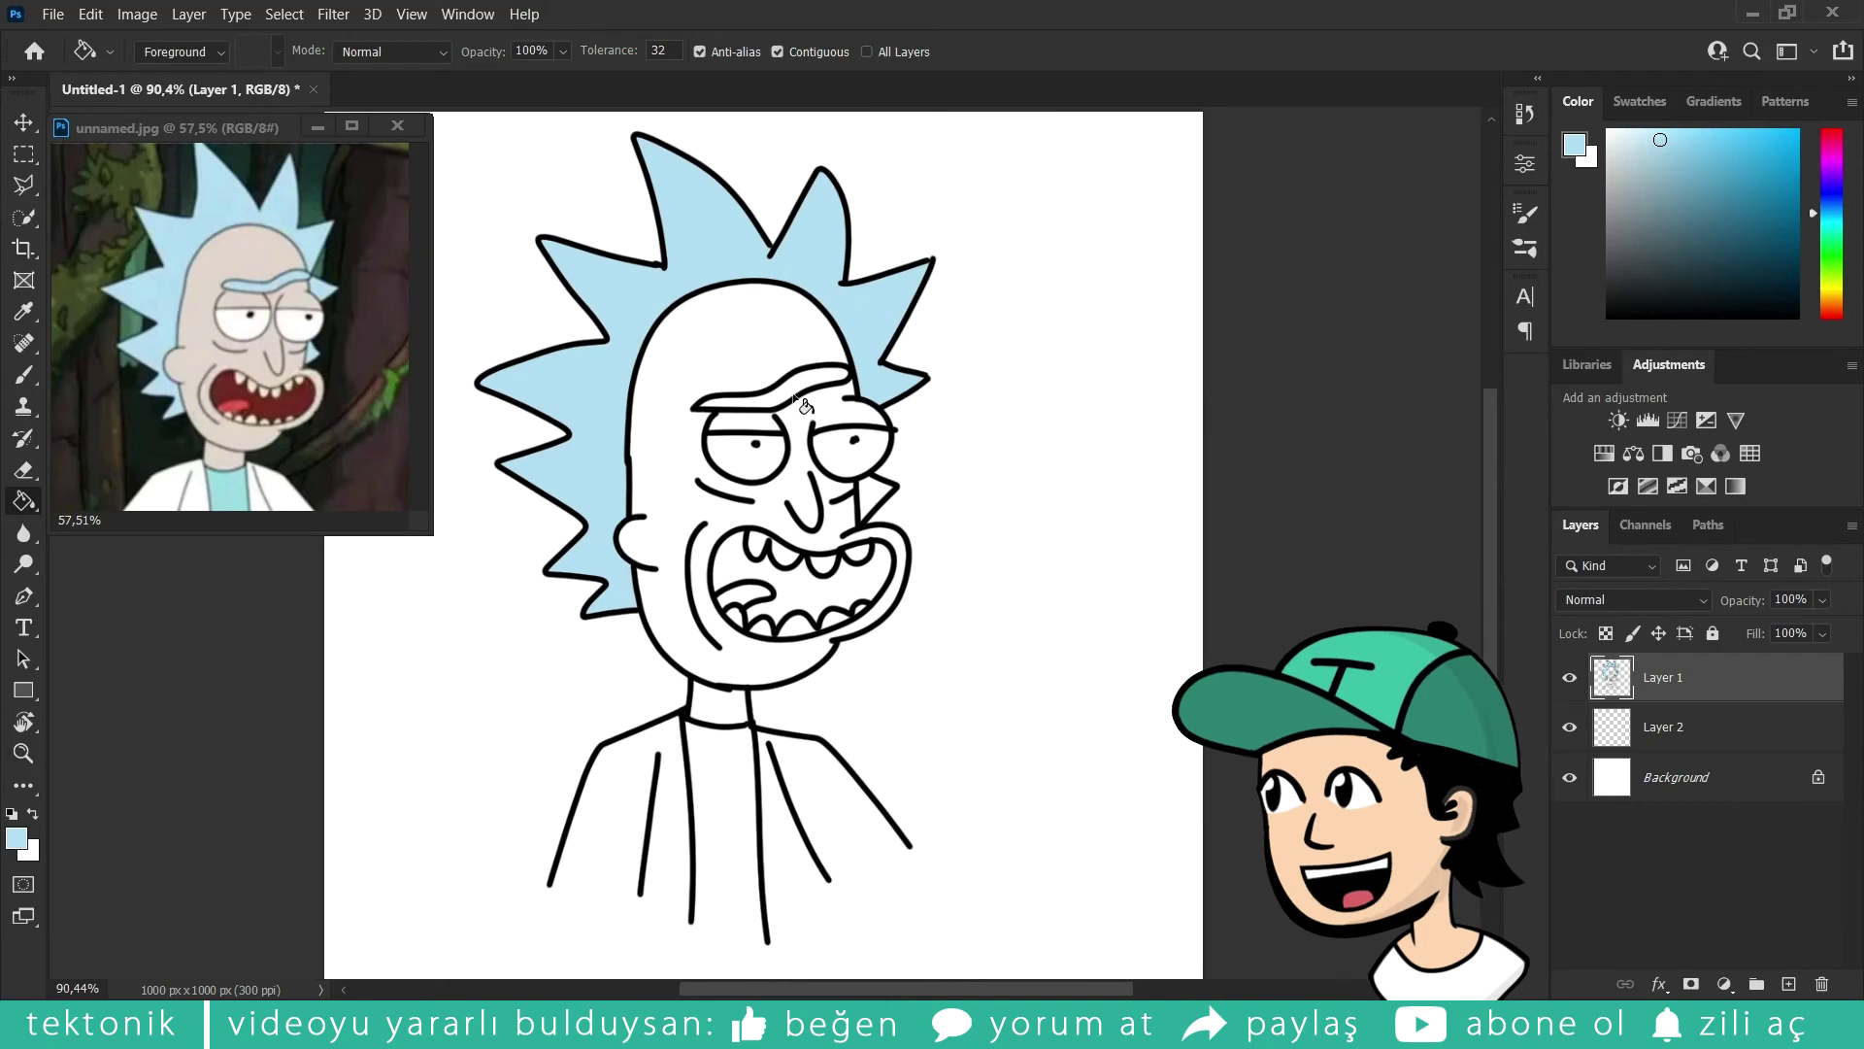
{"action": "left_click", "coordinate": [794, 396]}
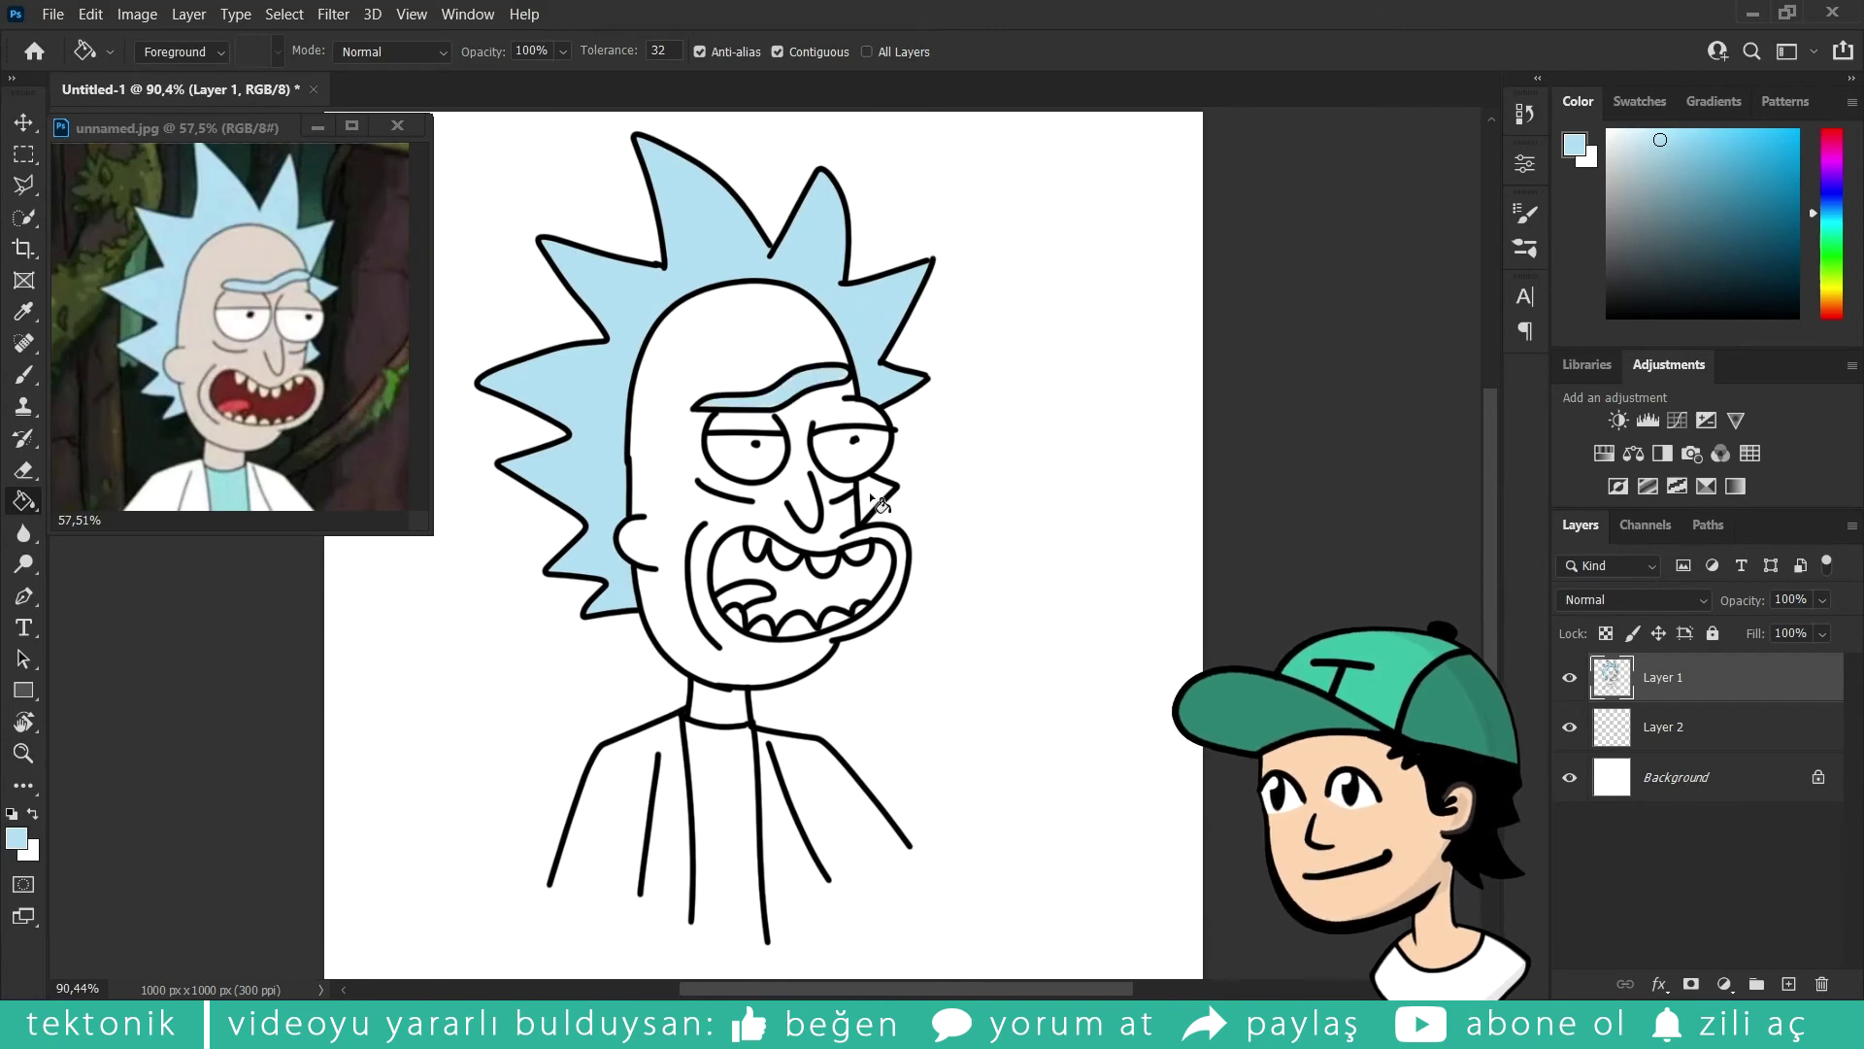
{"action": "left_click", "coordinate": [235, 482], "text": "alt"}
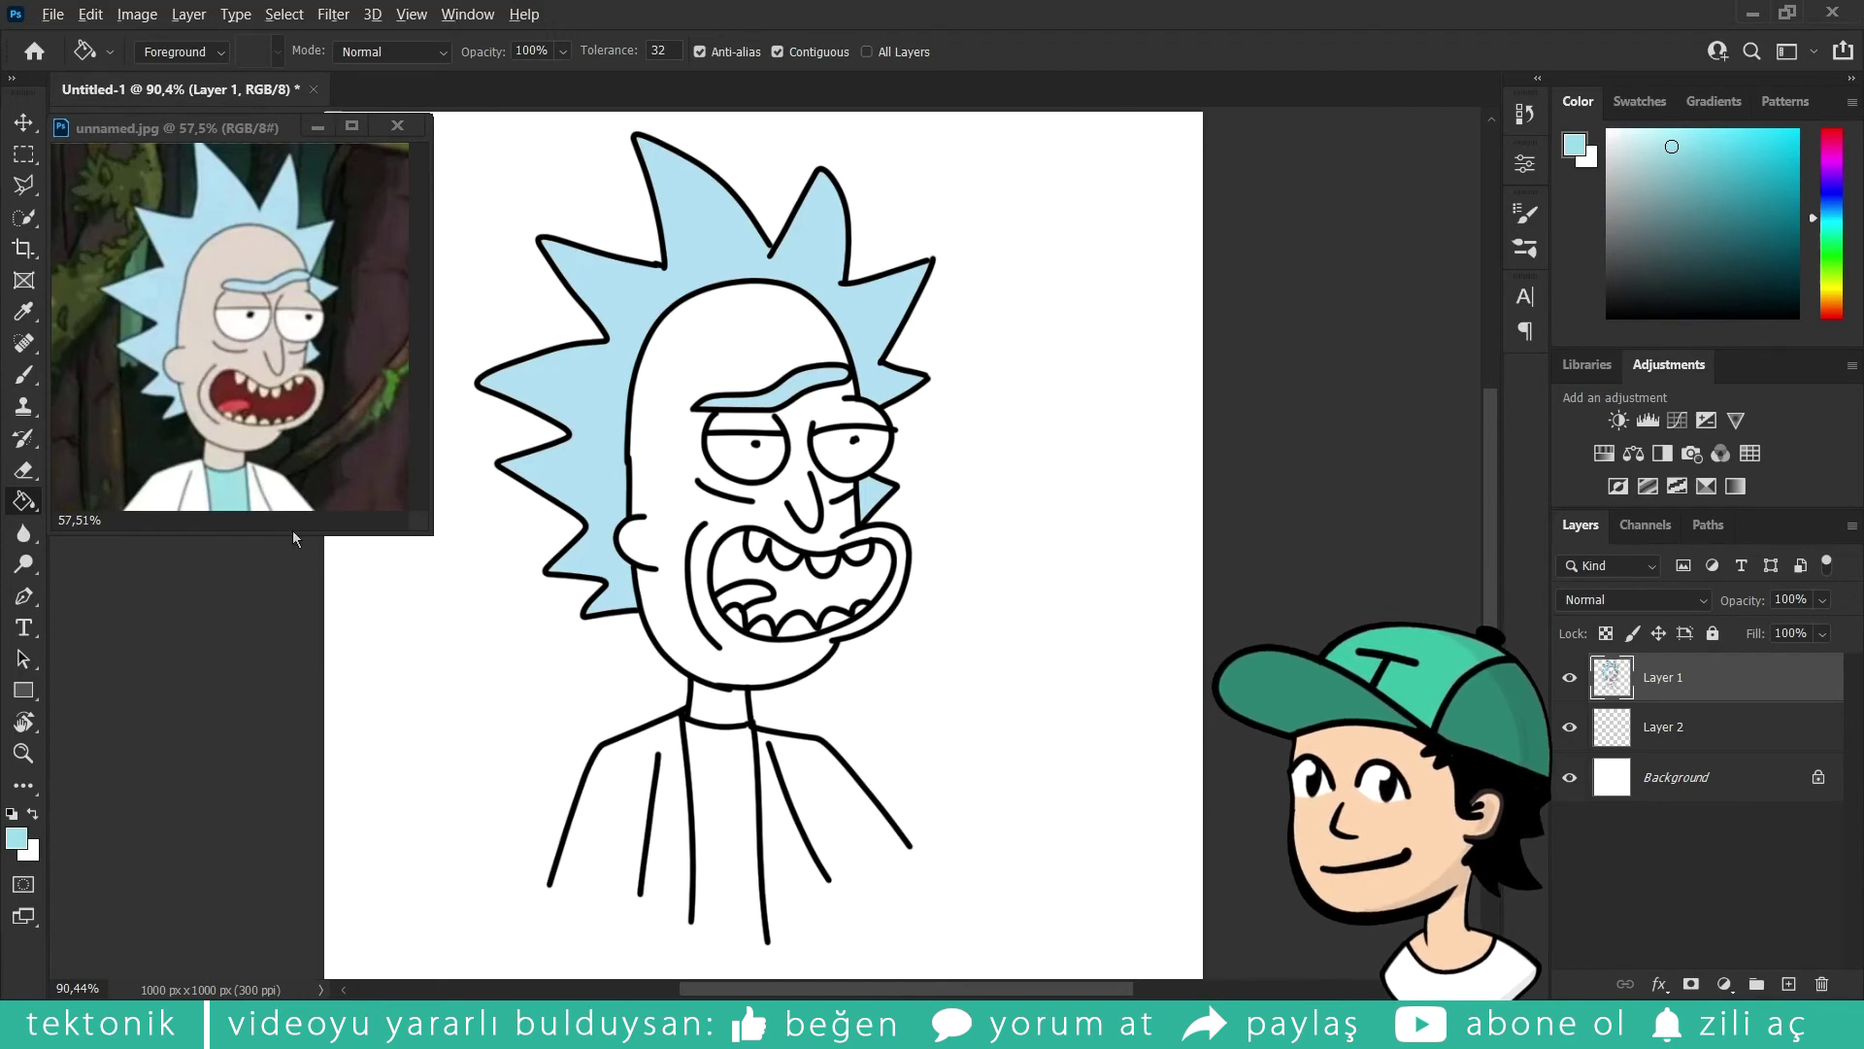
{"action": "left_click", "coordinate": [247, 477], "text": "alt"}
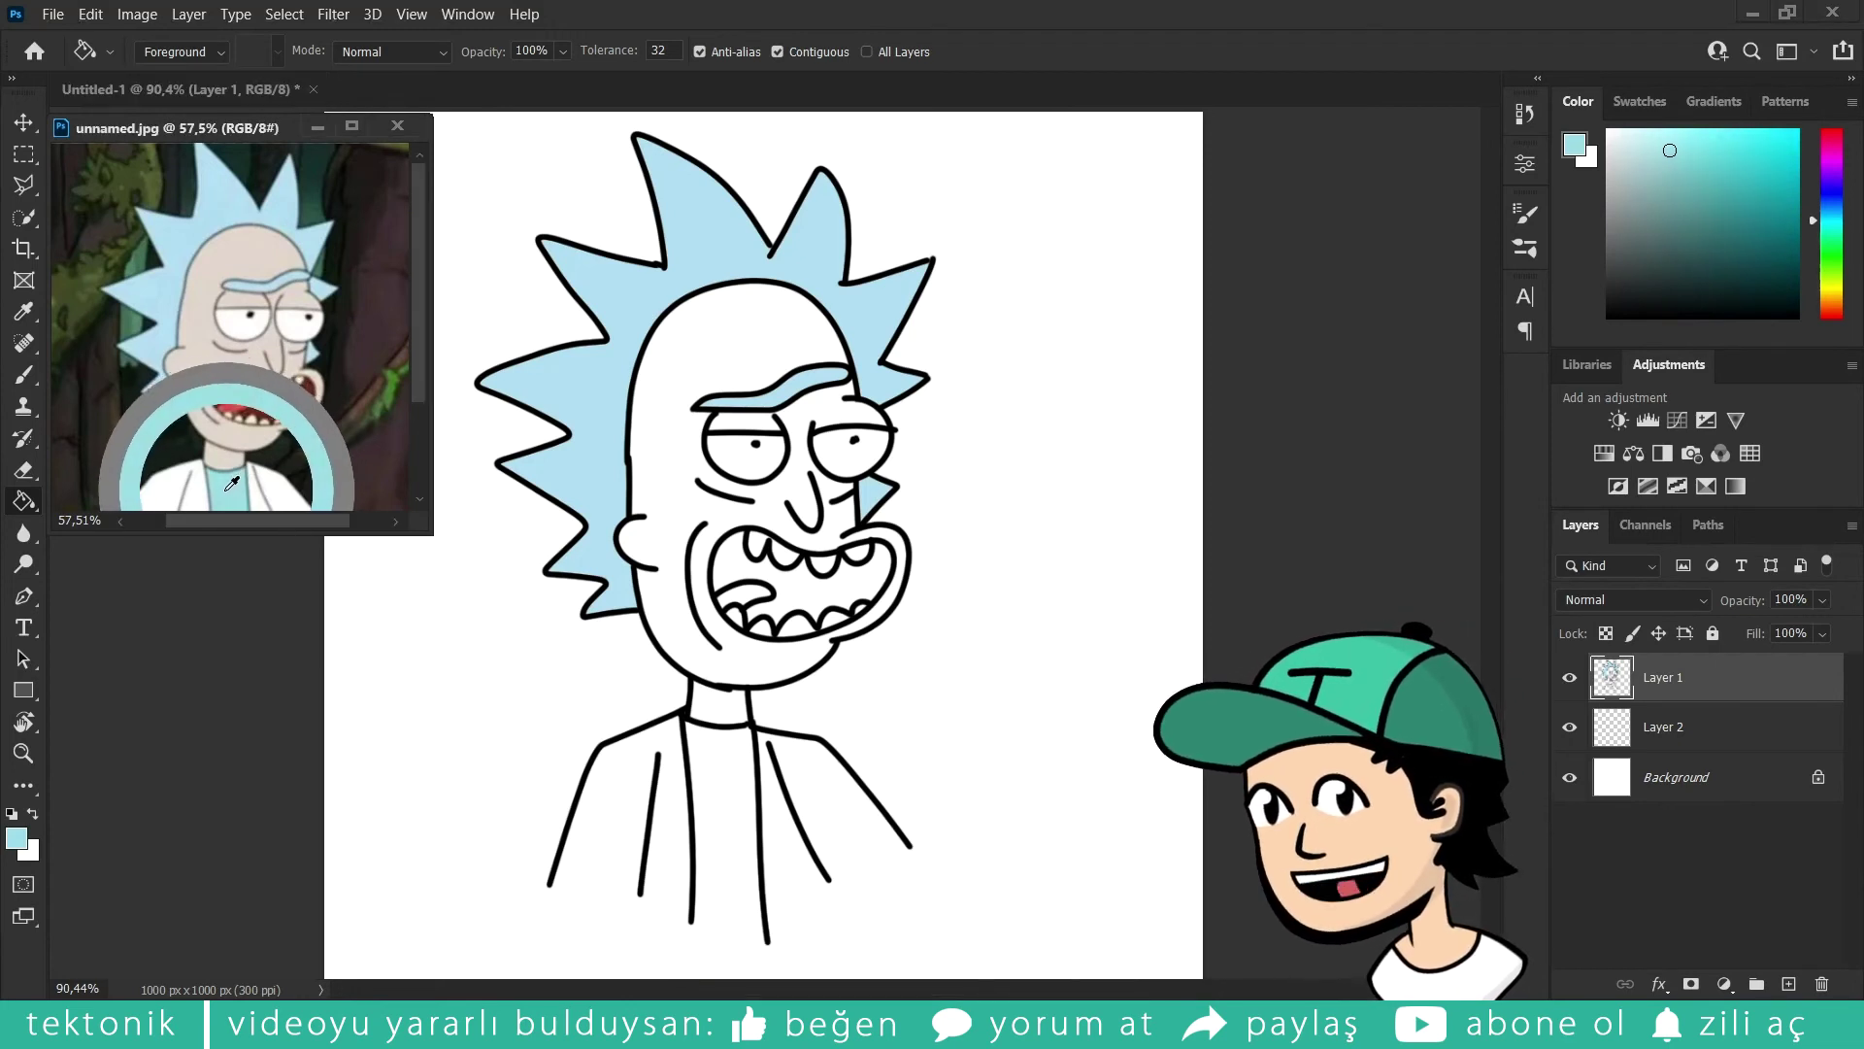
Step: Fill Rick's mouth dark red and his tongue pink using colours sampled from the reference
{"action": "left_click_drag", "start_coordinate": [246, 476], "coordinate": [298, 396]}
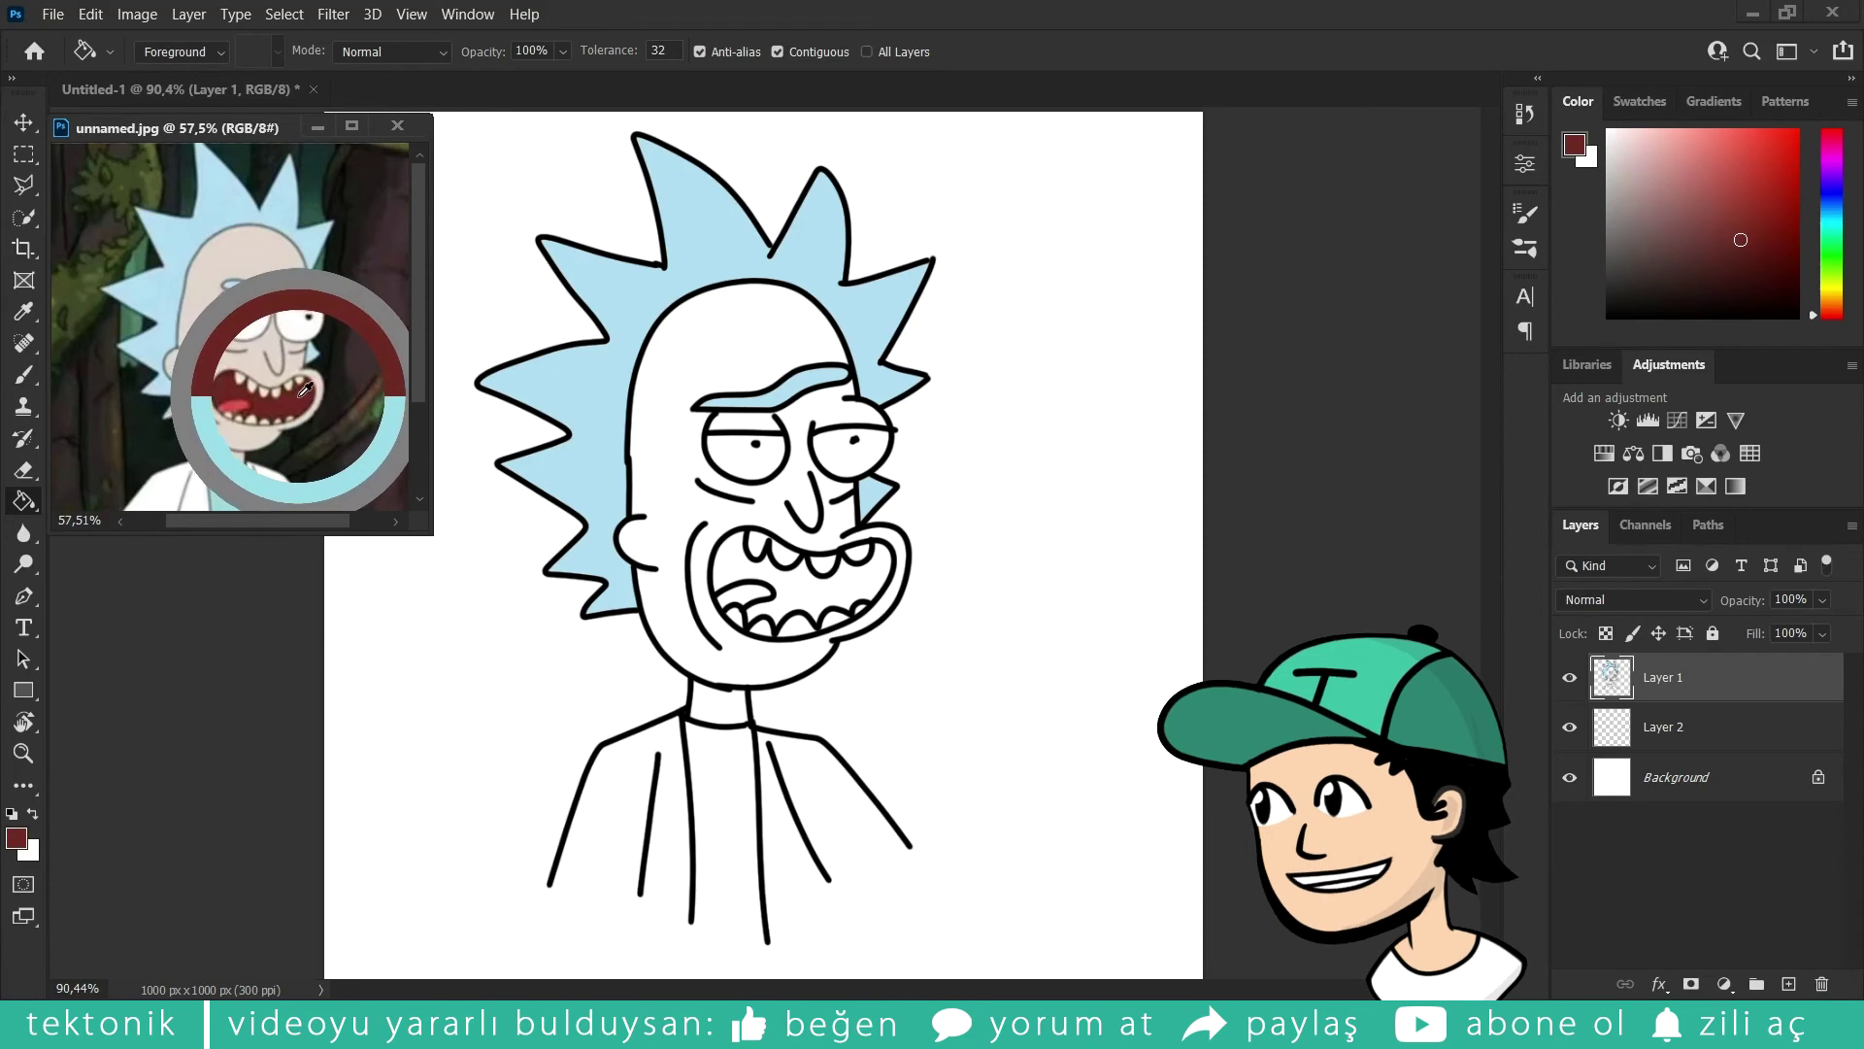
{"action": "left_click_drag", "start_coordinate": [298, 397], "coordinate": [296, 398]}
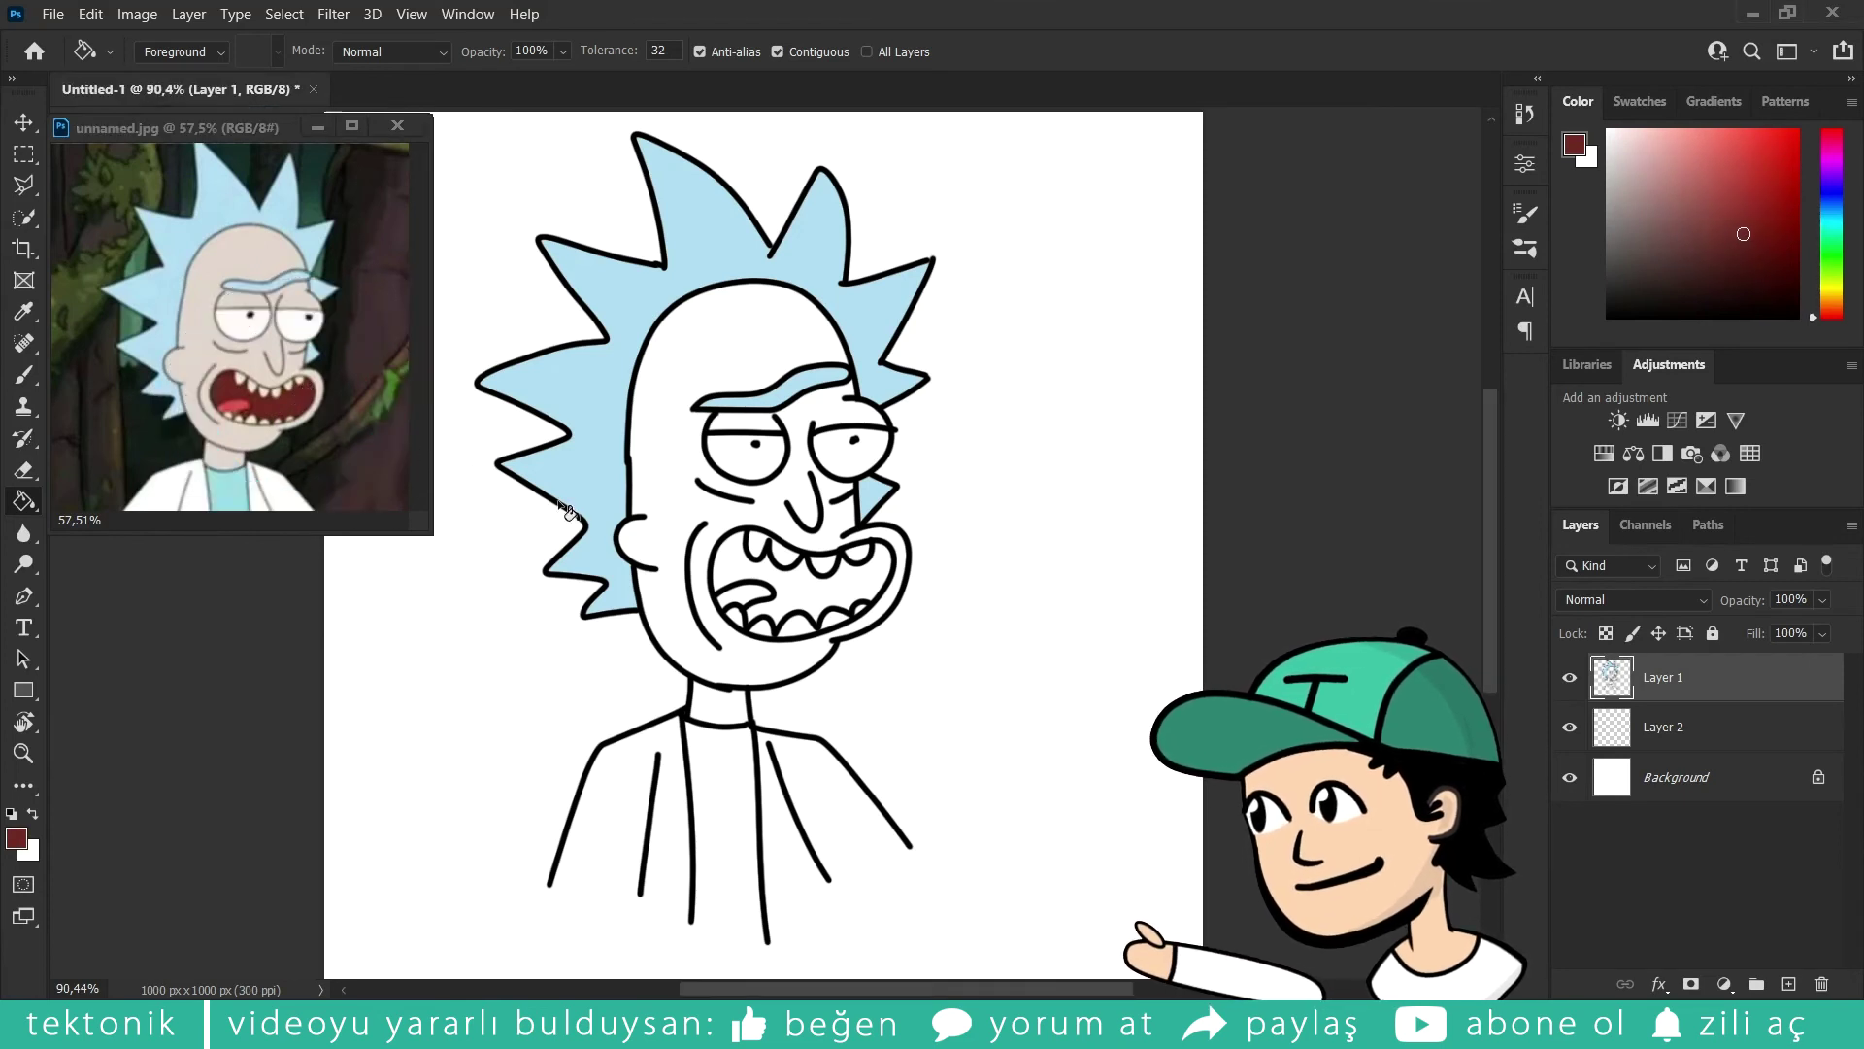
{"action": "left_click", "coordinate": [821, 586]}
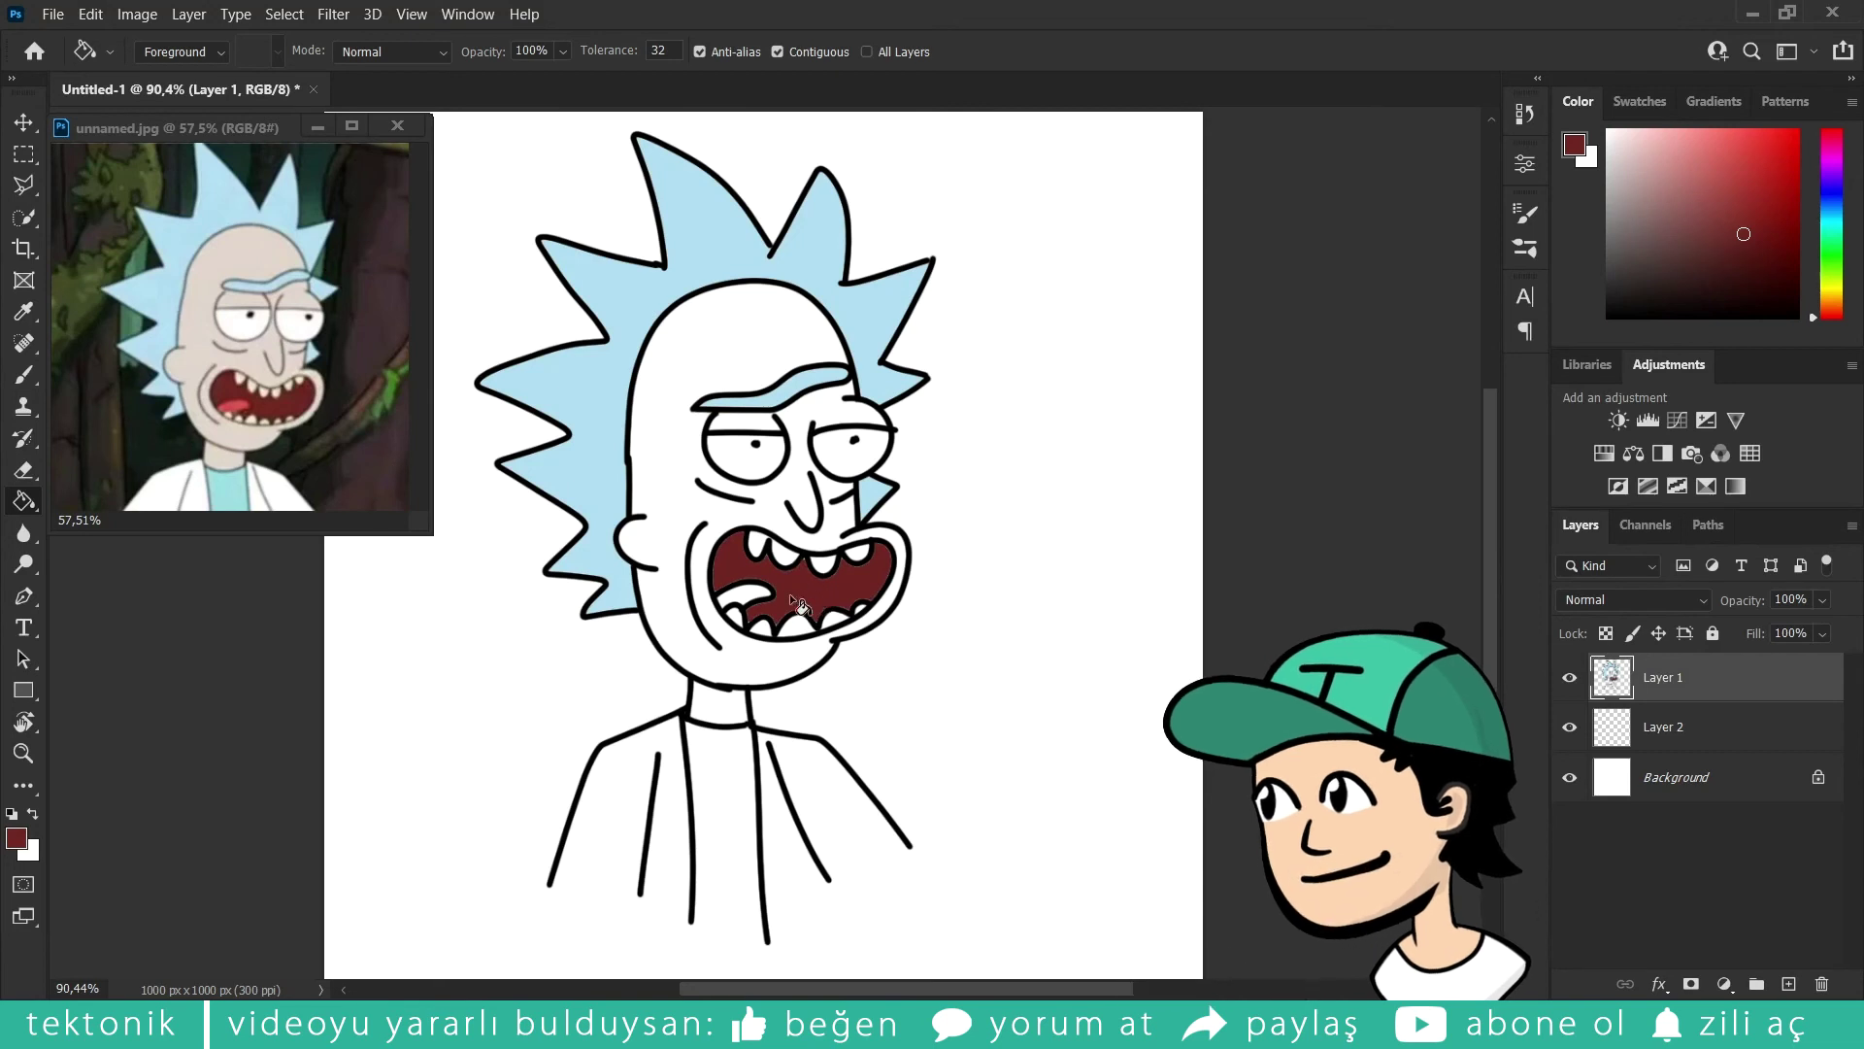
{"action": "left_click", "coordinate": [250, 434], "text": "alt"}
{"action": "left_click", "coordinate": [746, 600]}
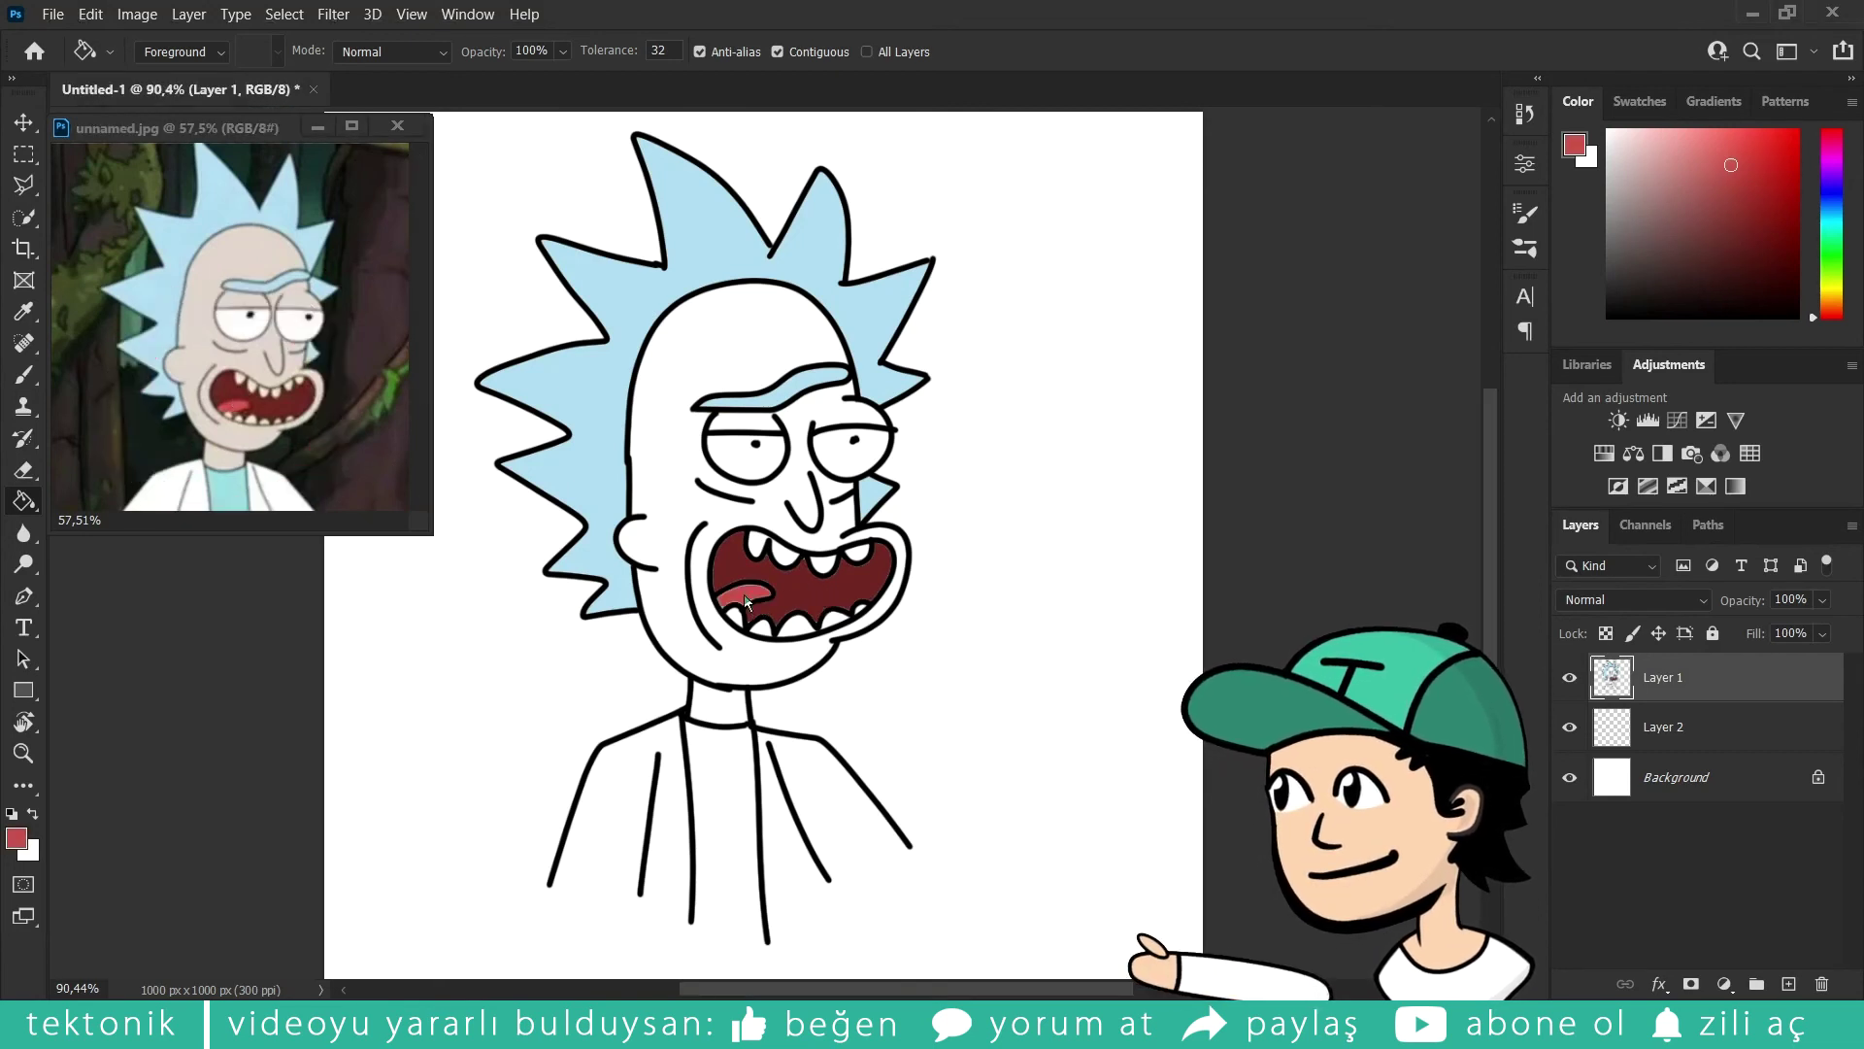
Step: Fill Rick's face with the beige reference skin tone and sample the pale cyan undershirt colour
{"action": "left_click", "coordinate": [263, 422], "text": "alt"}
{"action": "left_click", "coordinate": [669, 519]}
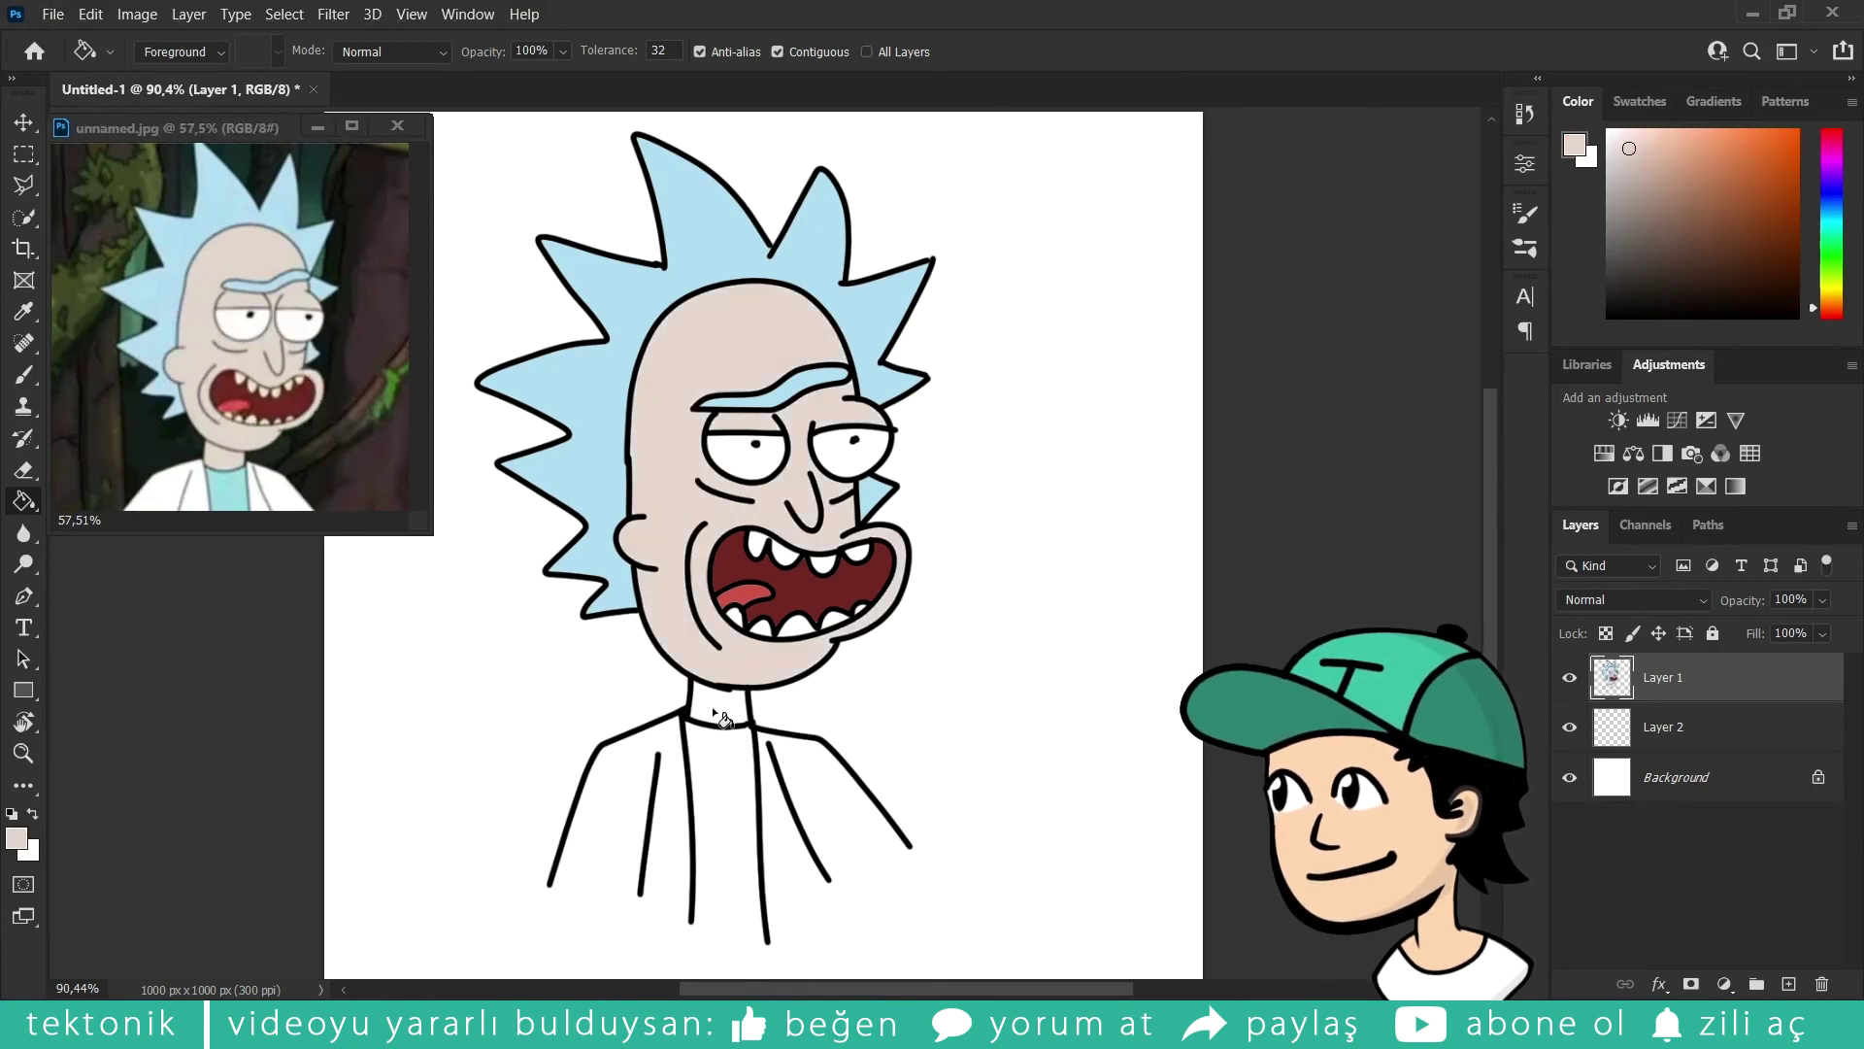
{"action": "left_click", "coordinate": [237, 496], "text": "alt"}
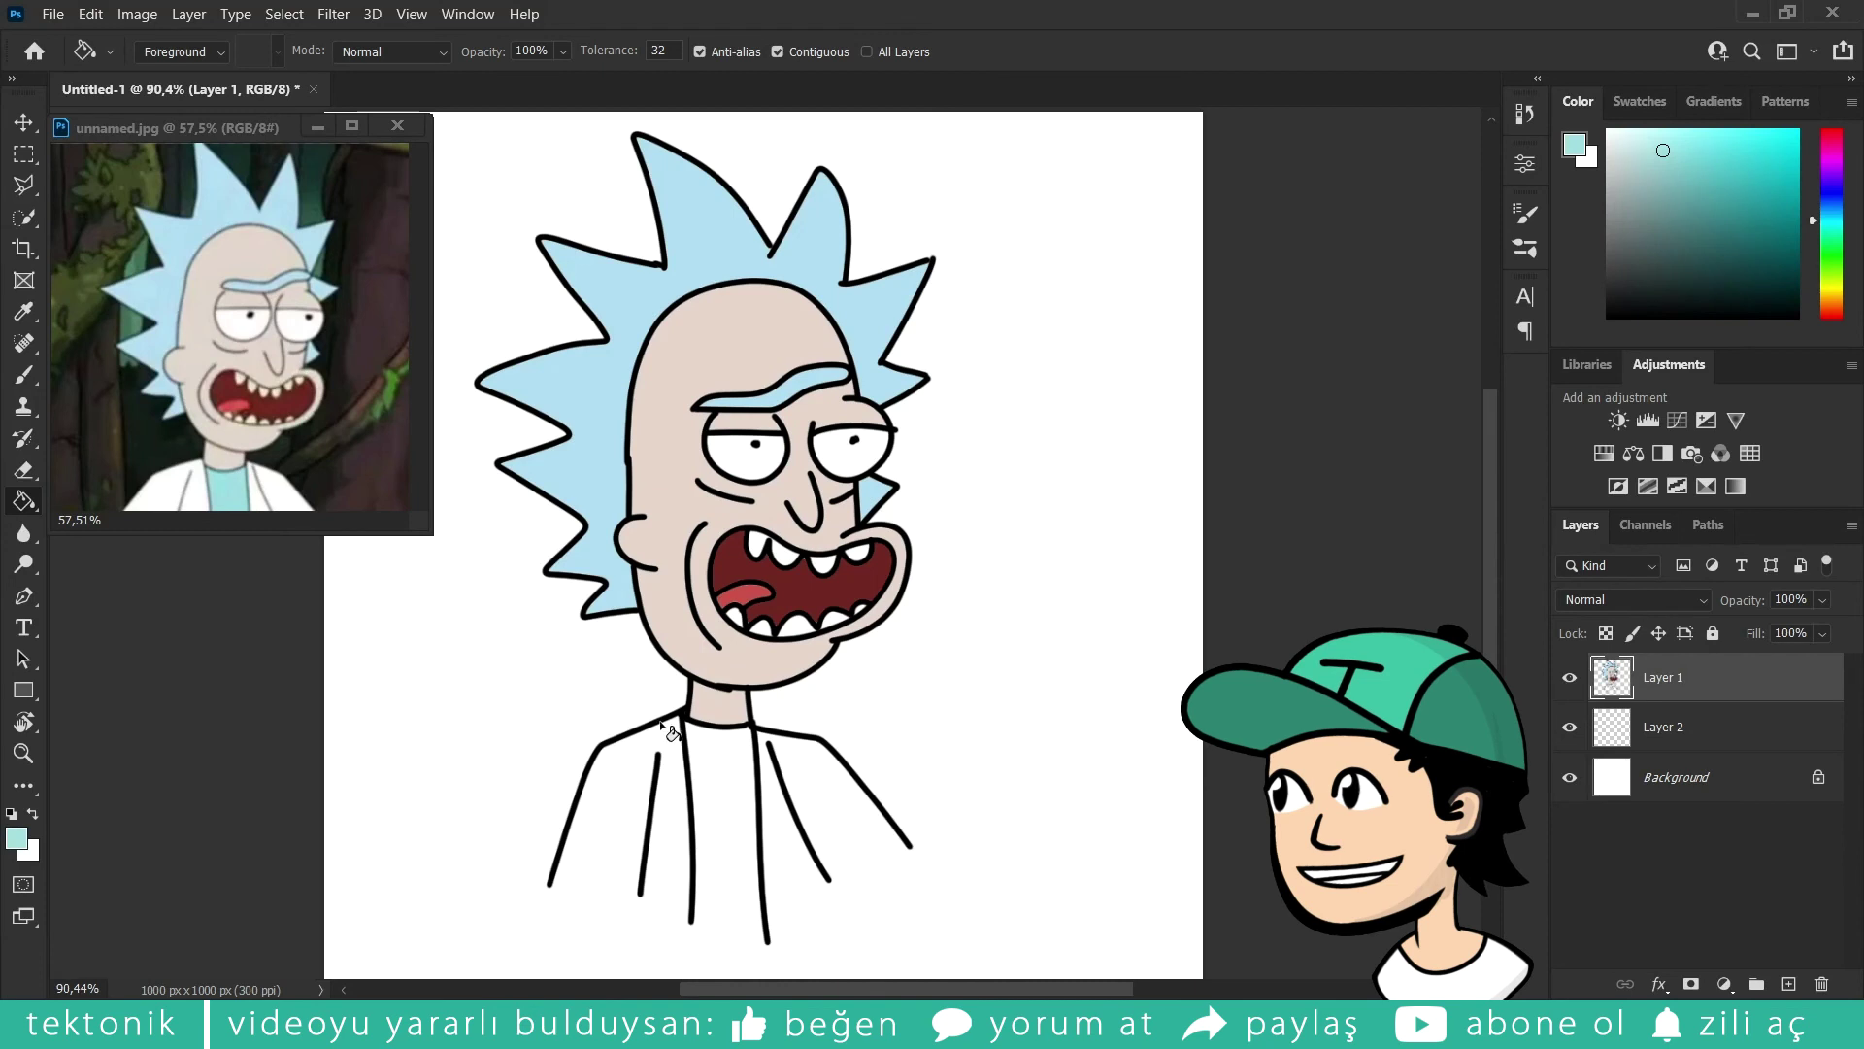
Step: Draw a thin black brush line closing the undershirt's bottom edge
{"action": "key", "text": "b"}
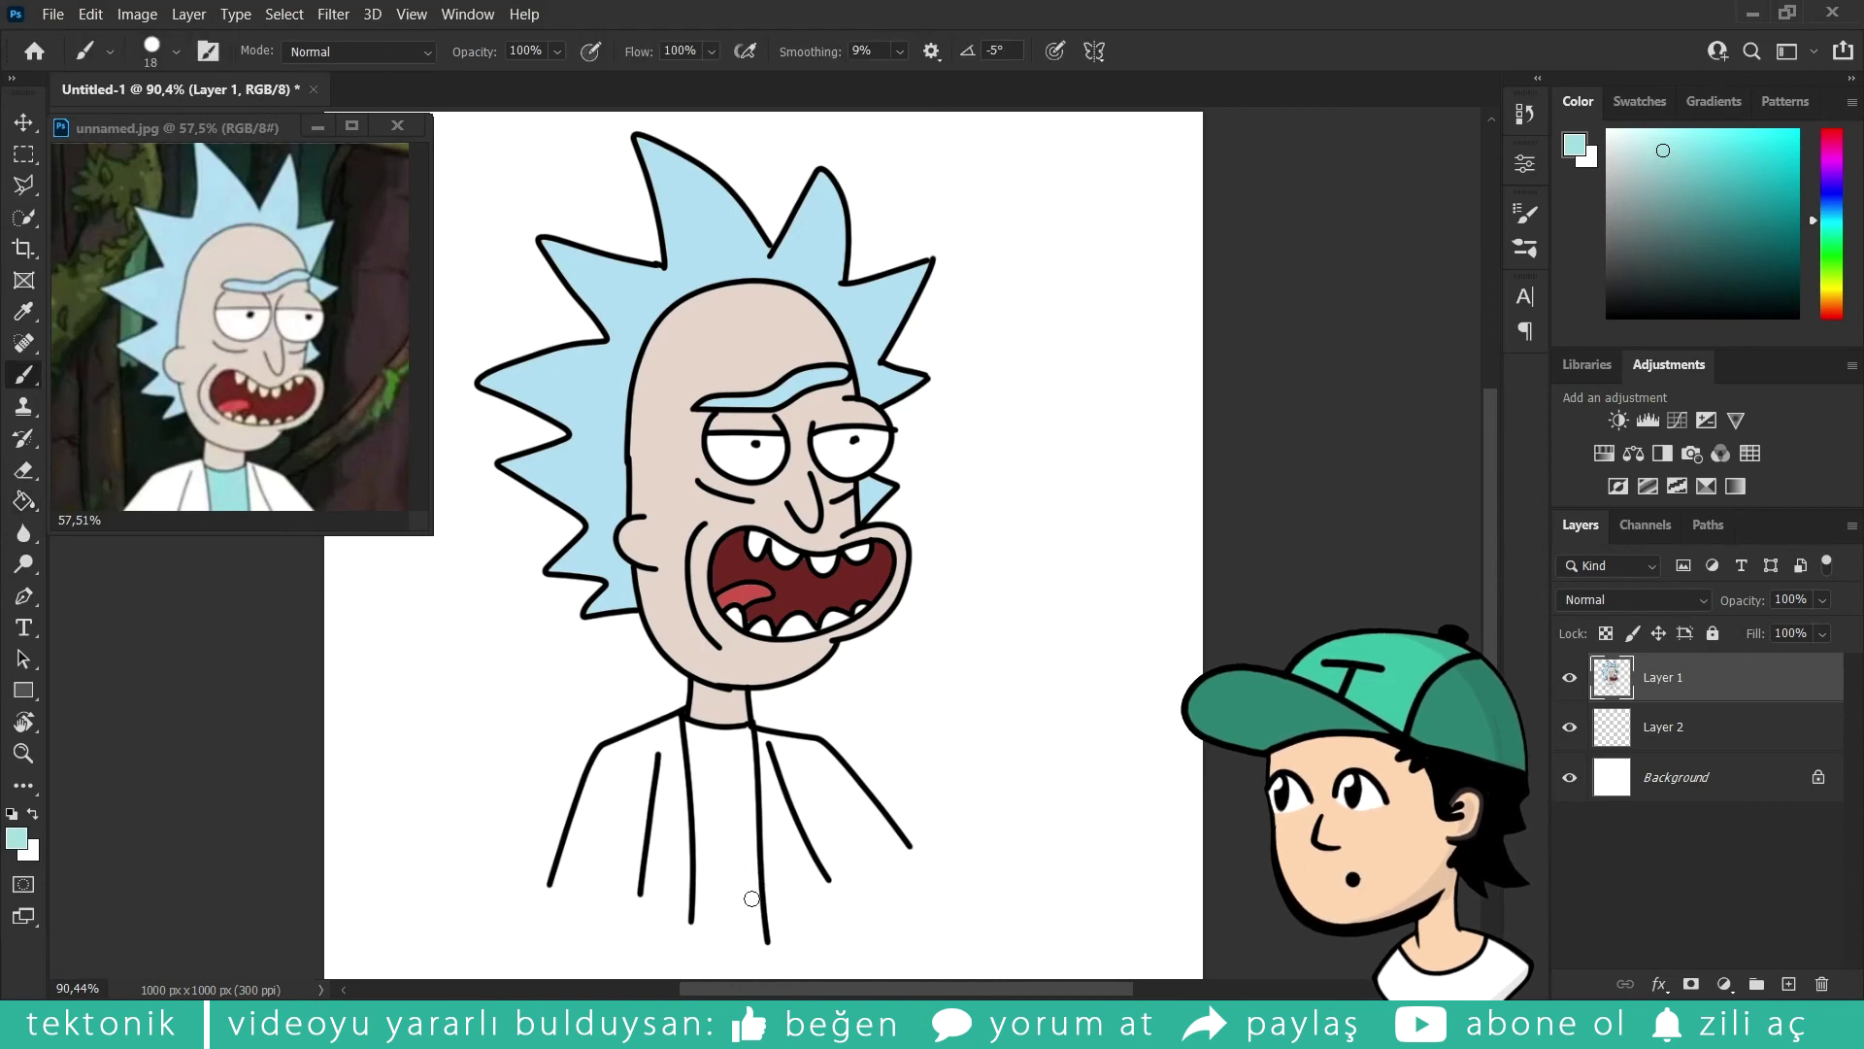
{"action": "left_click", "coordinate": [13, 816]}
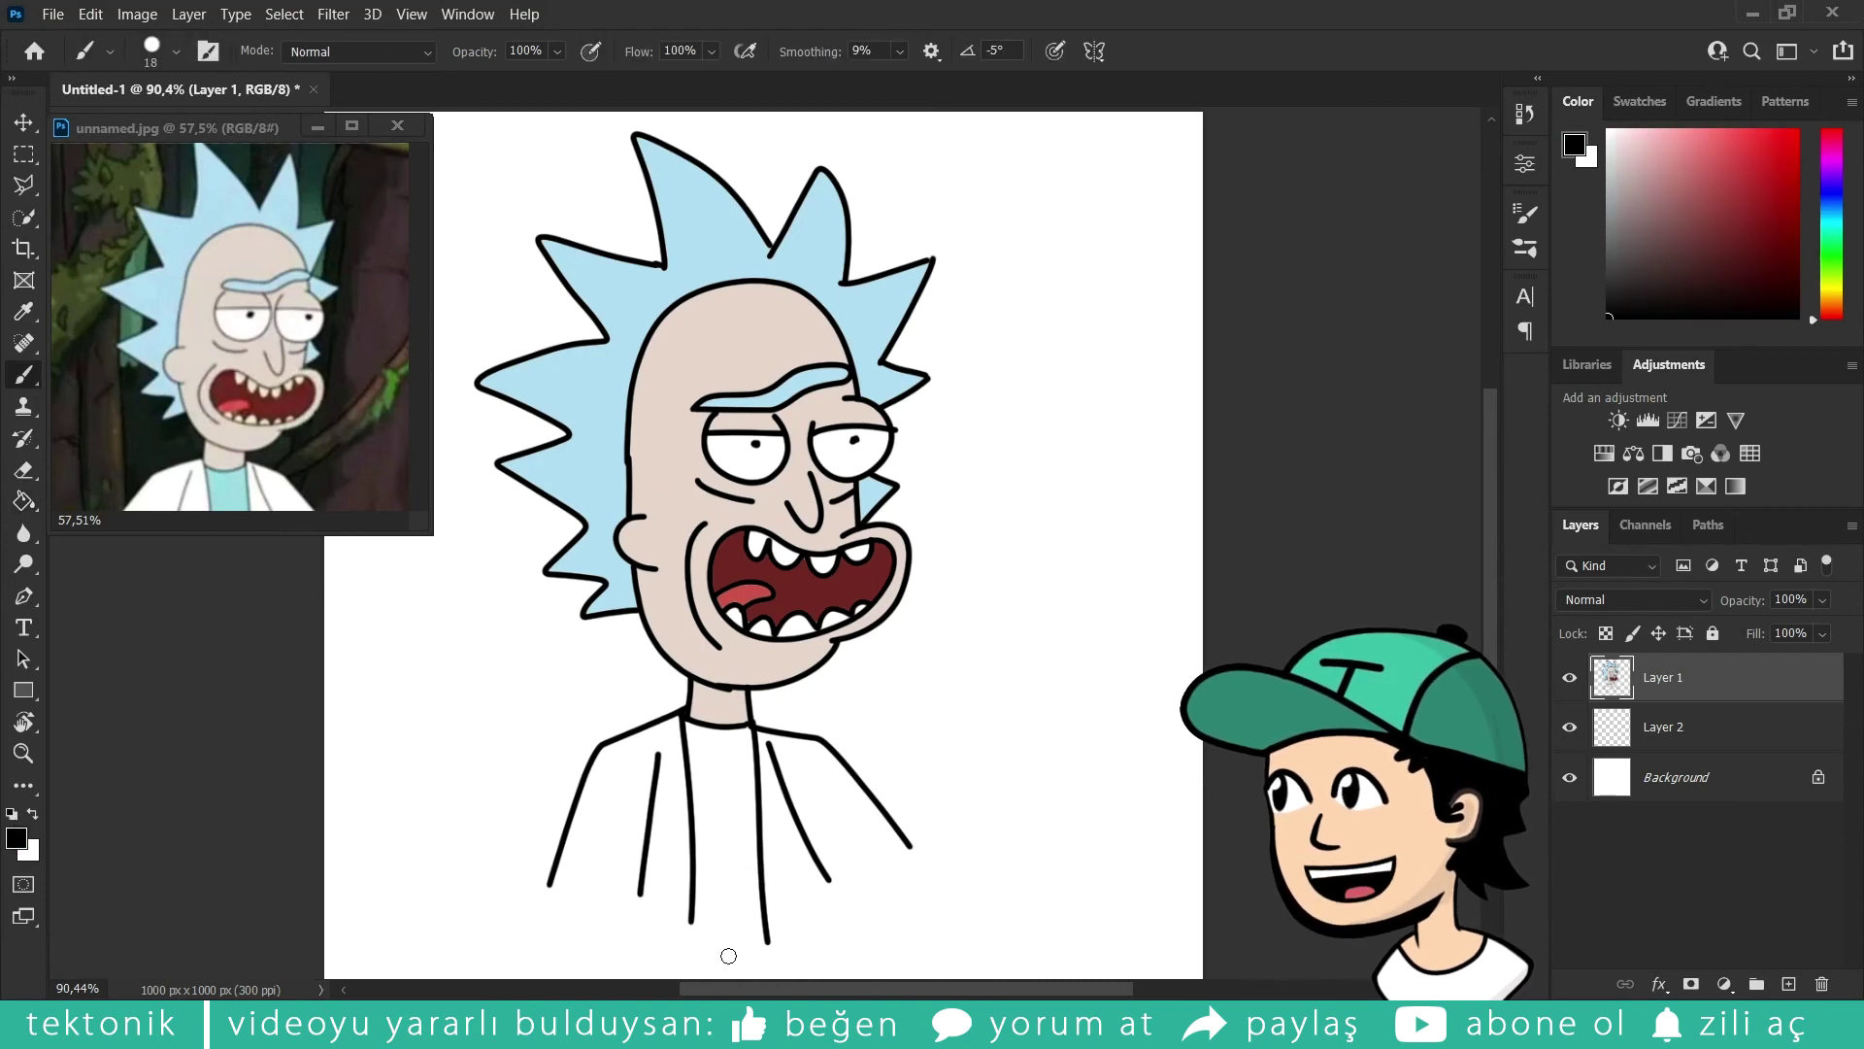
{"action": "right_click", "coordinate": [692, 895]}
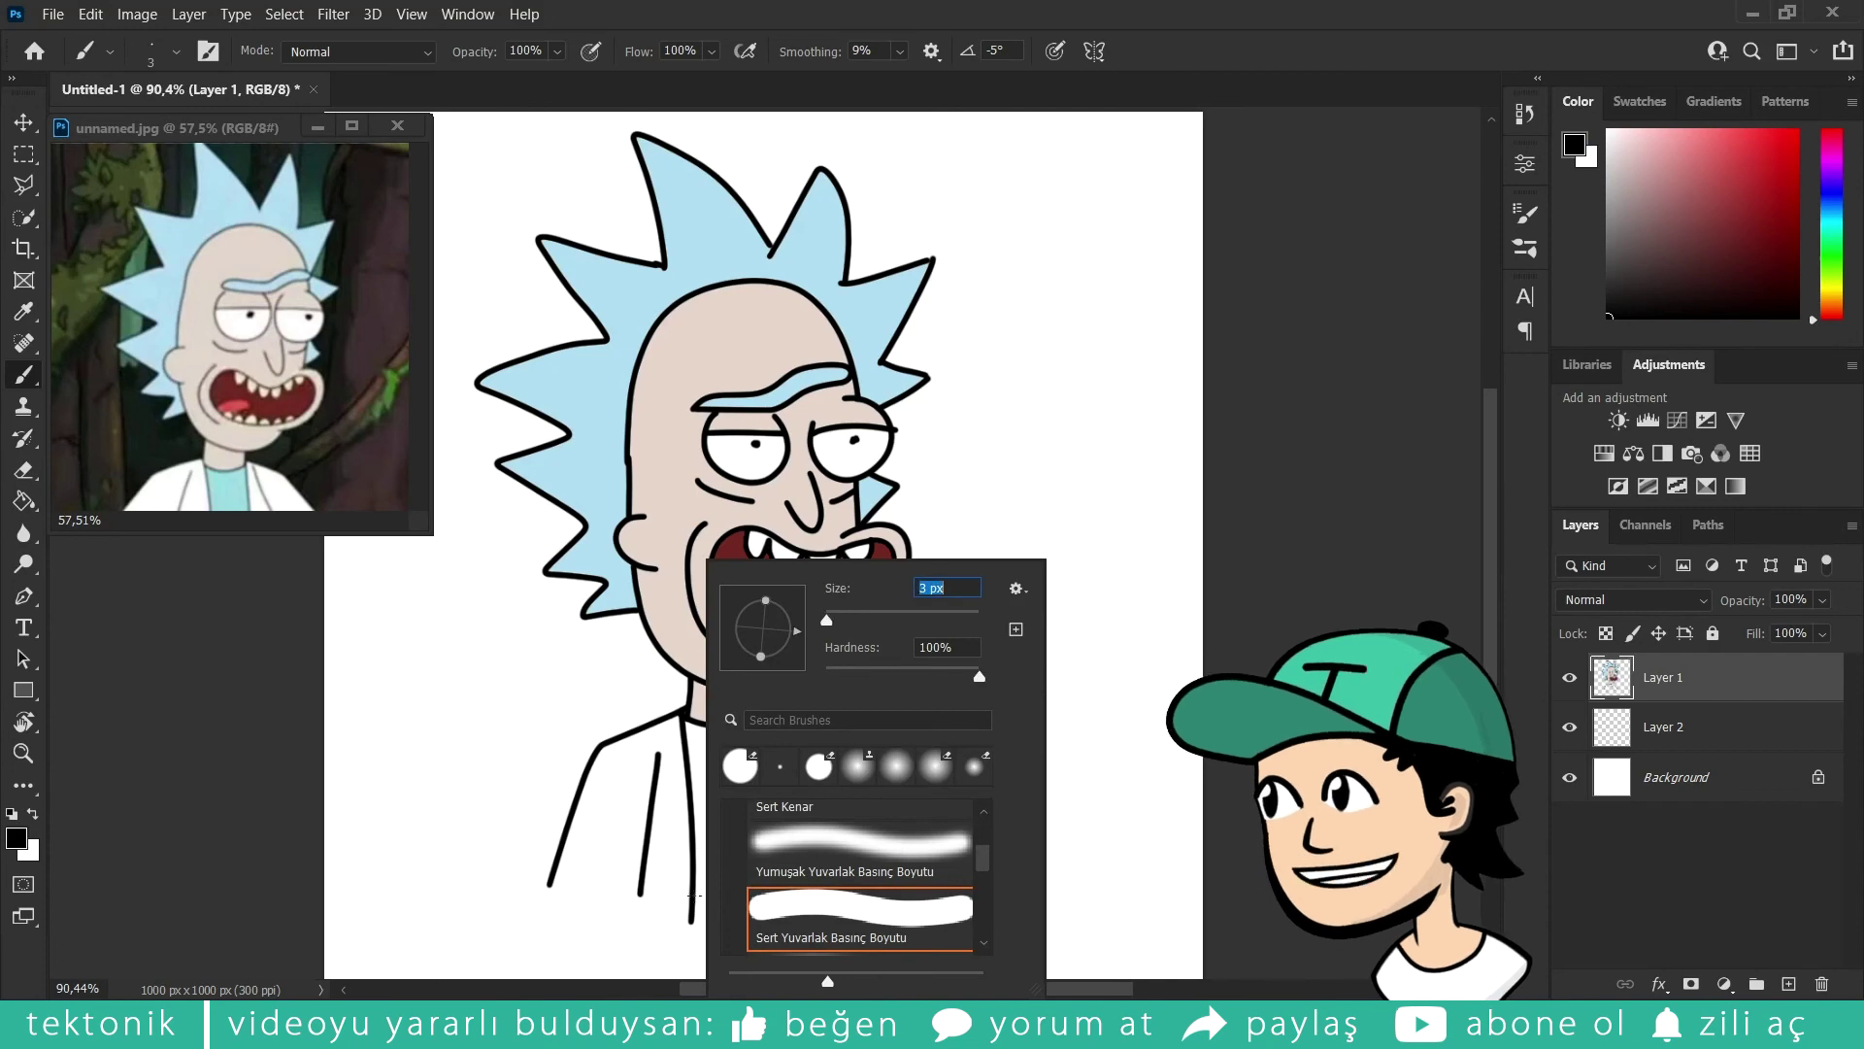
{"action": "key", "text": "Return"}
{"action": "left_click_drag", "start_coordinate": [762, 940], "coordinate": [769, 942]}
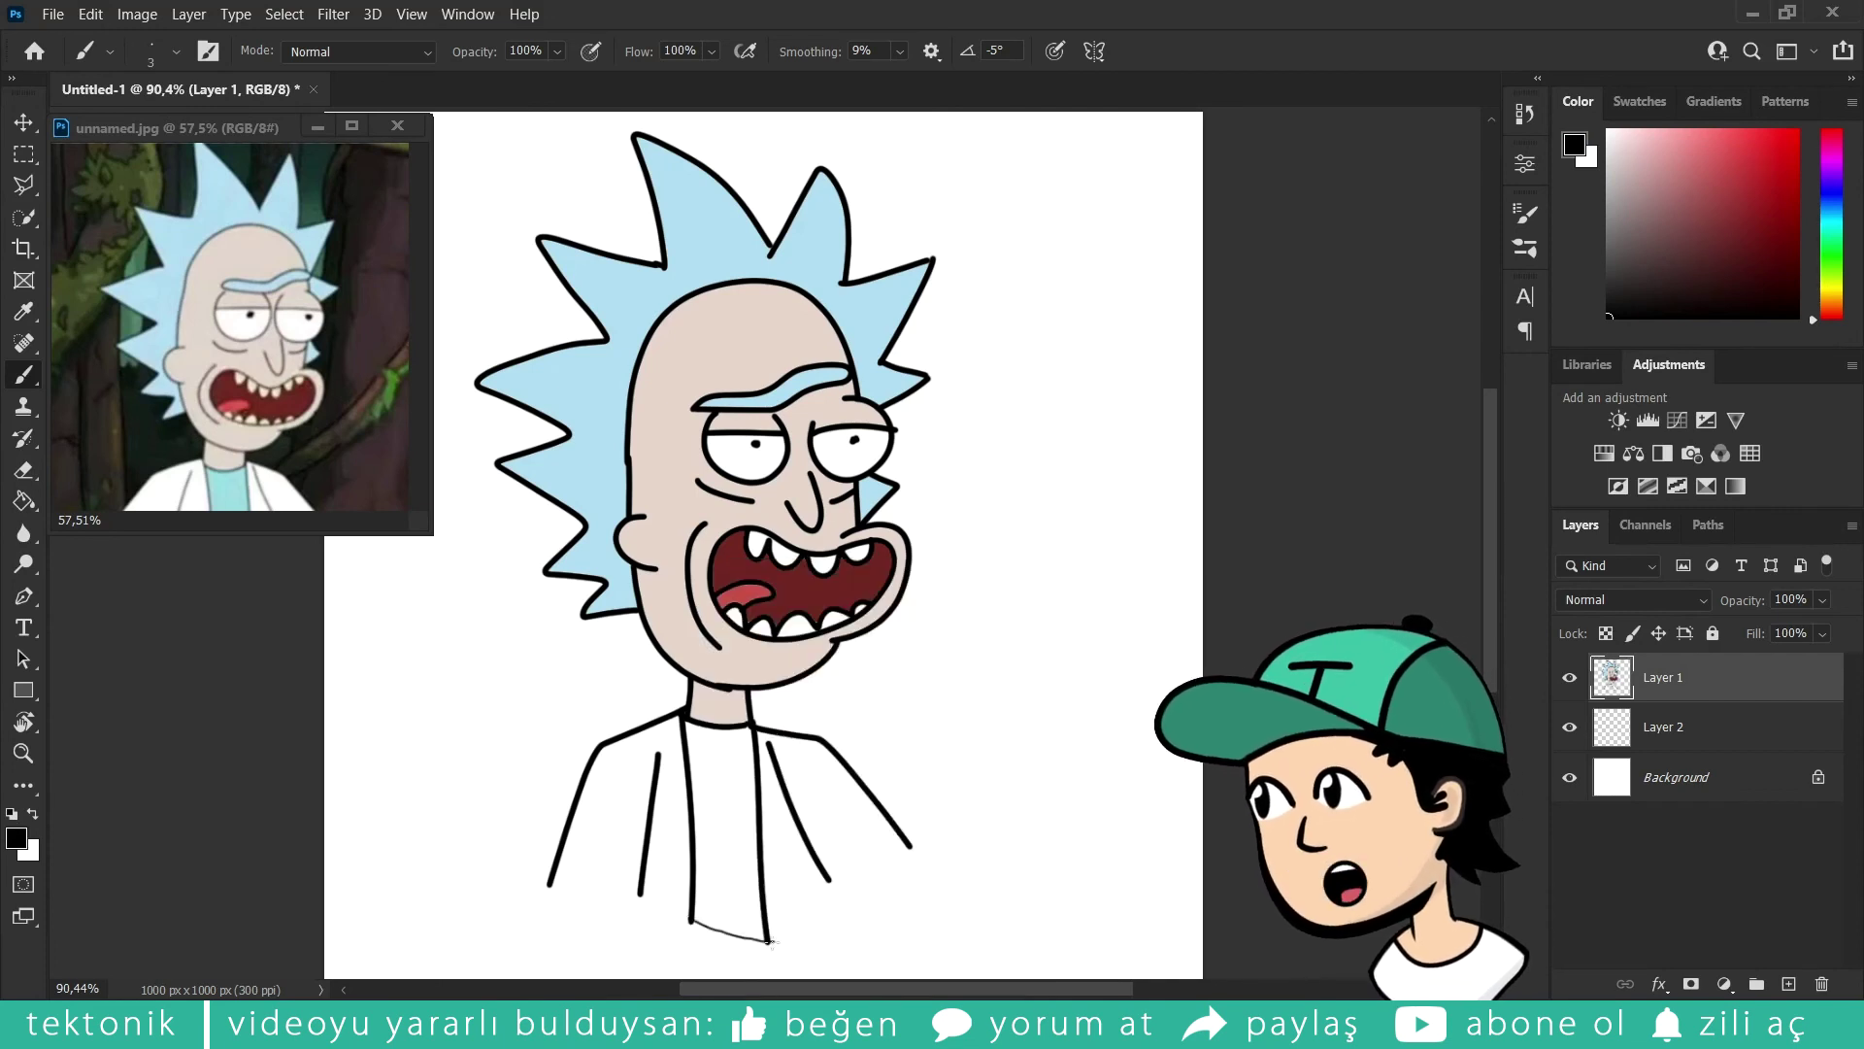
Step: Fill the undershirt with the light cyan sampled from the reference and zoom out
{"action": "left_click", "coordinate": [21, 500]}
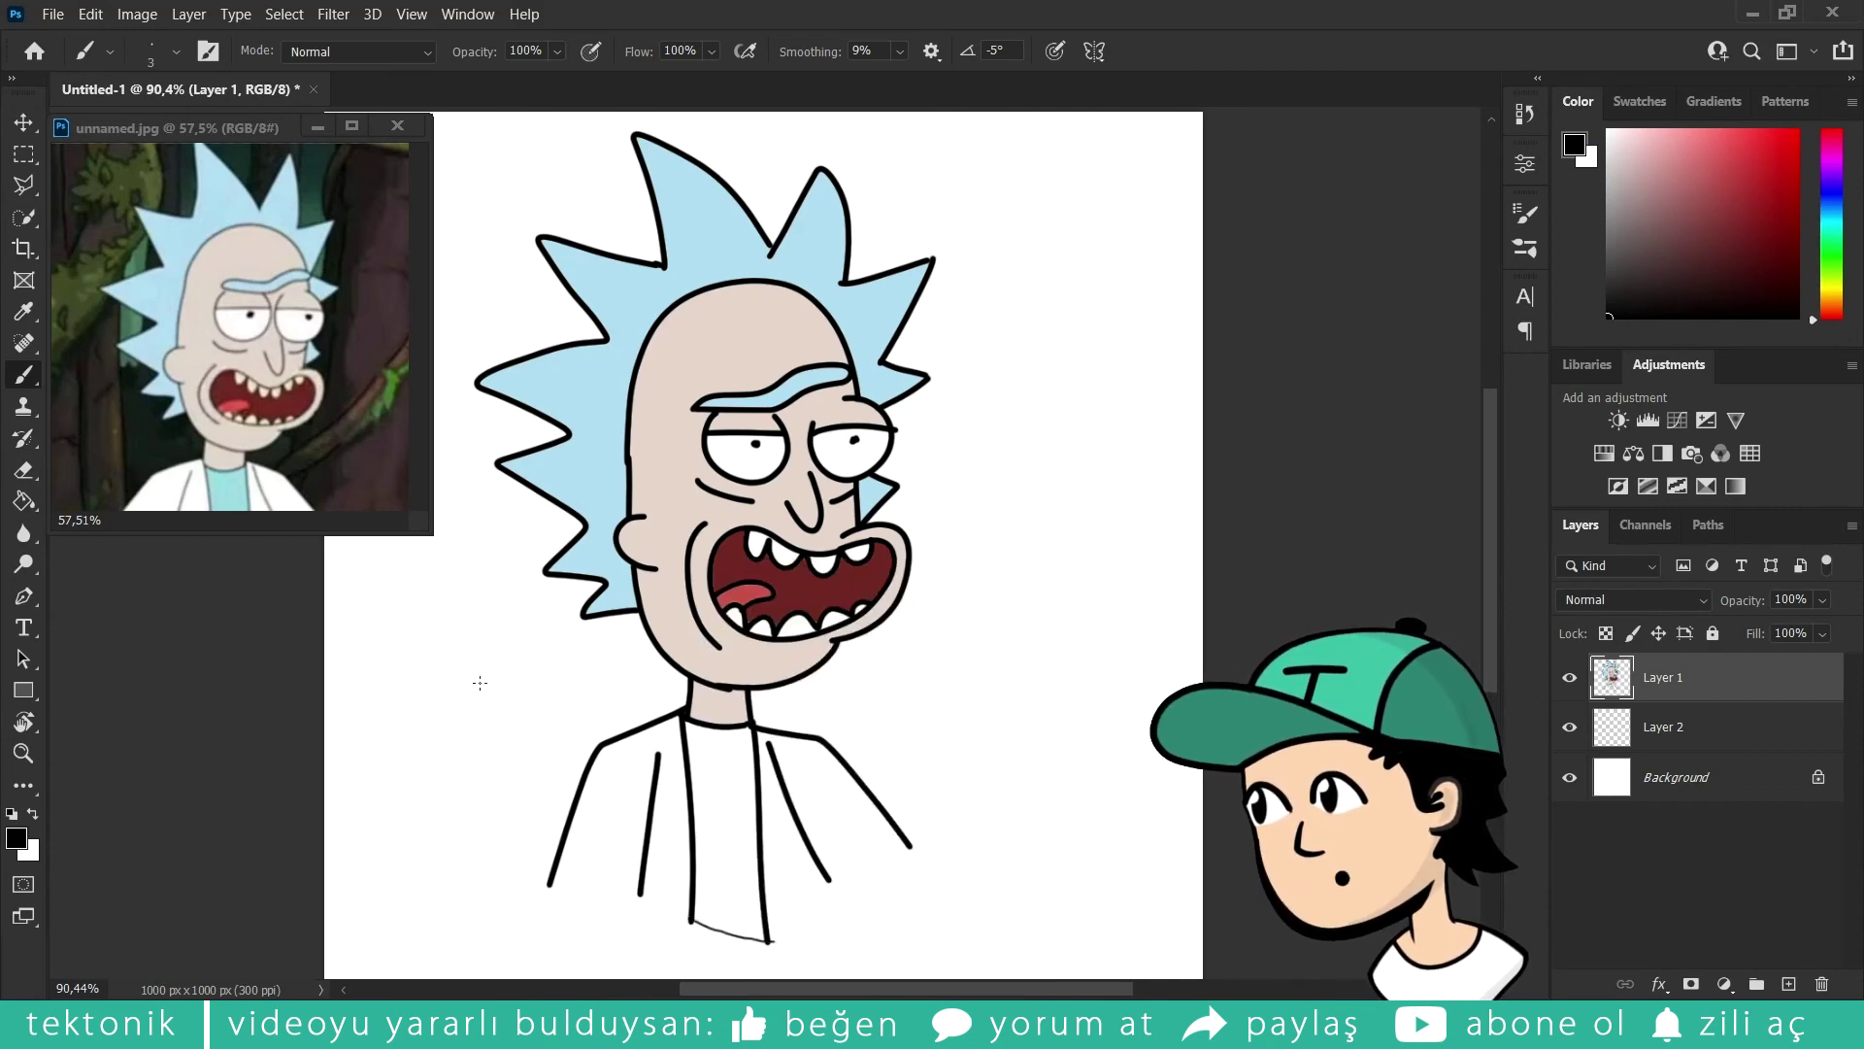
{"action": "left_click", "coordinate": [233, 475], "text": "alt"}
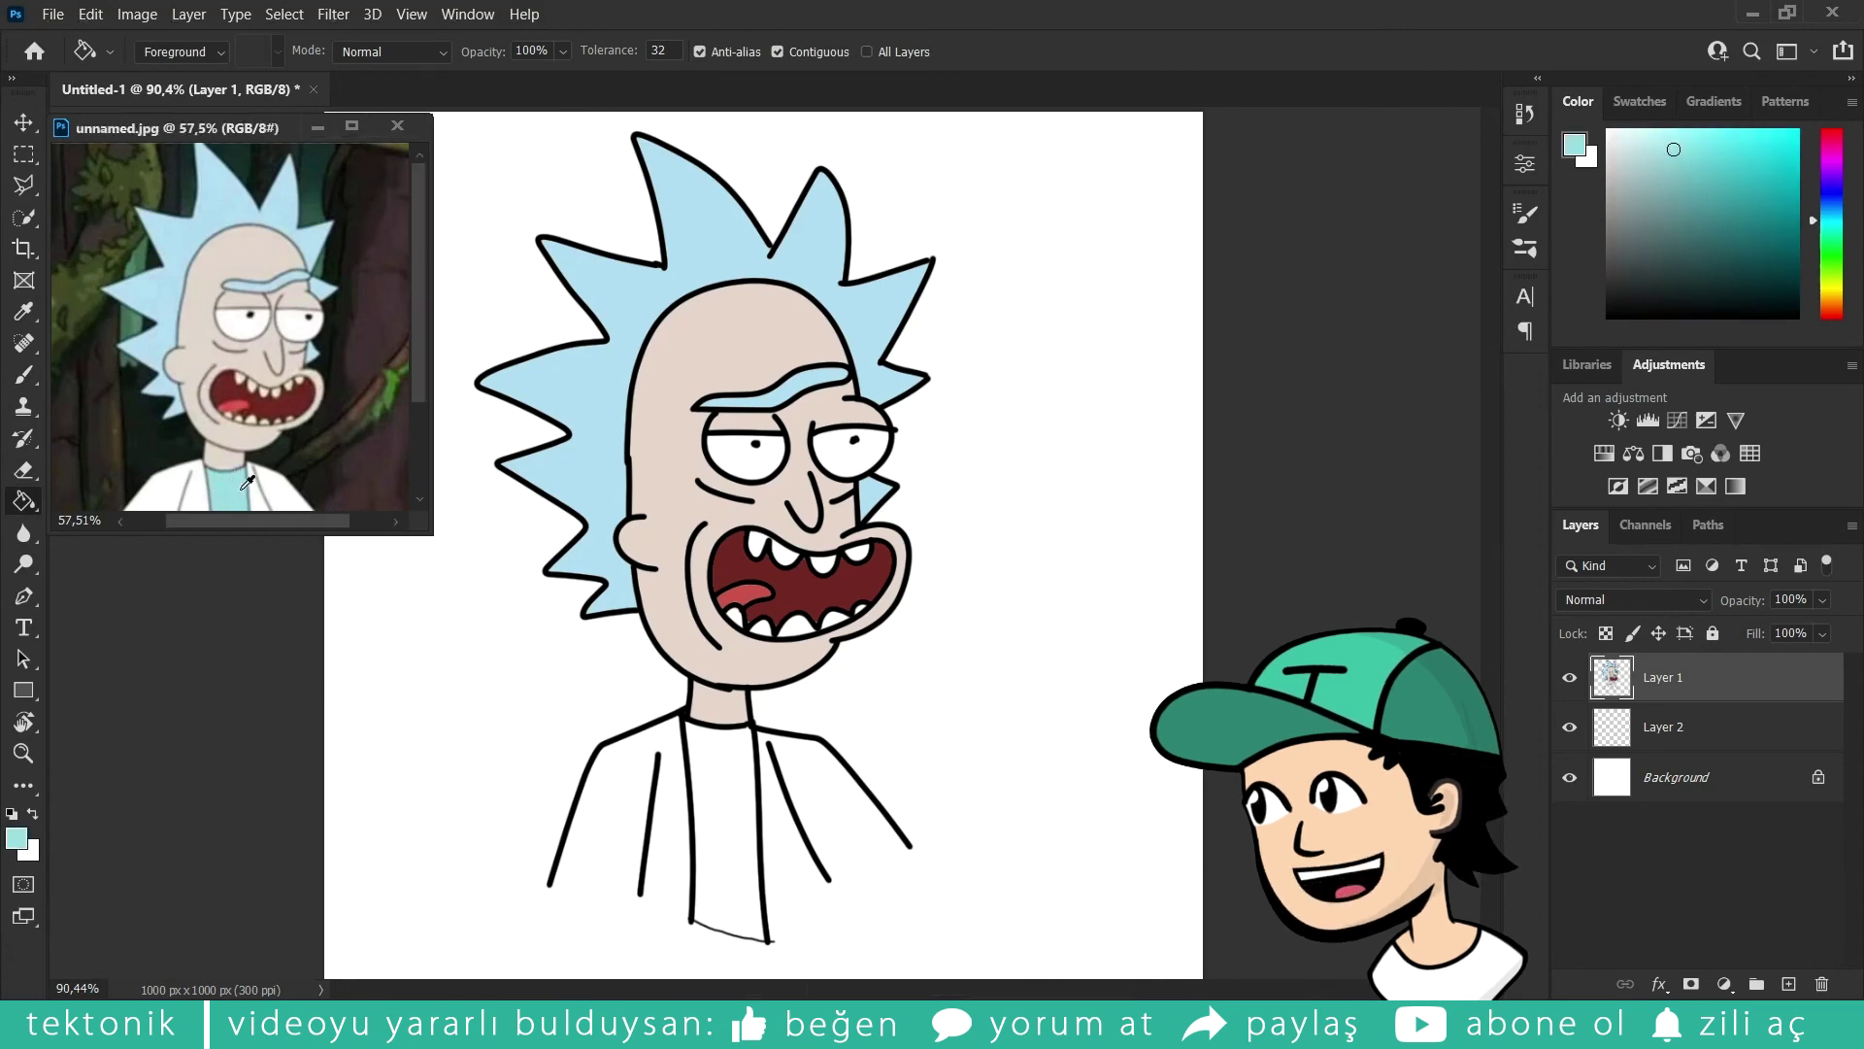
{"action": "left_click", "coordinate": [743, 837]}
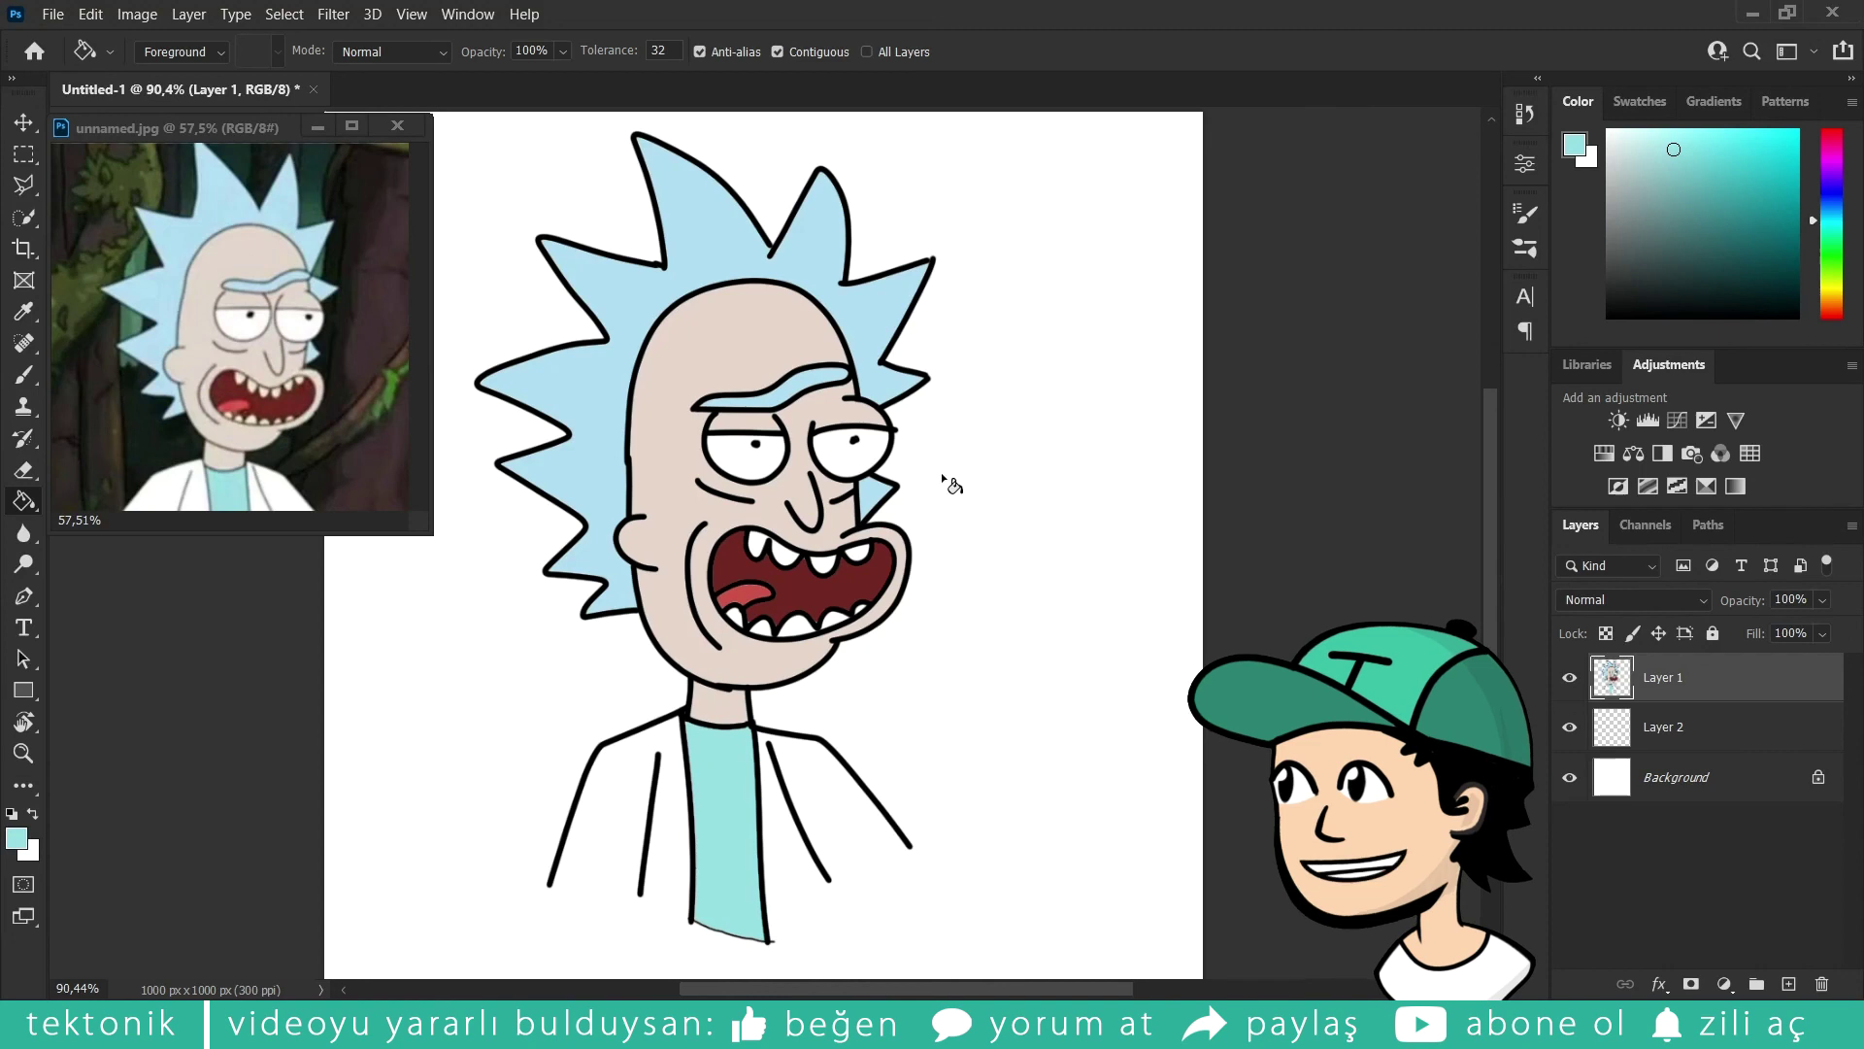
{"action": "key", "text": "z"}
{"action": "left_click_drag", "start_coordinate": [937, 484], "coordinate": [937, 484]}
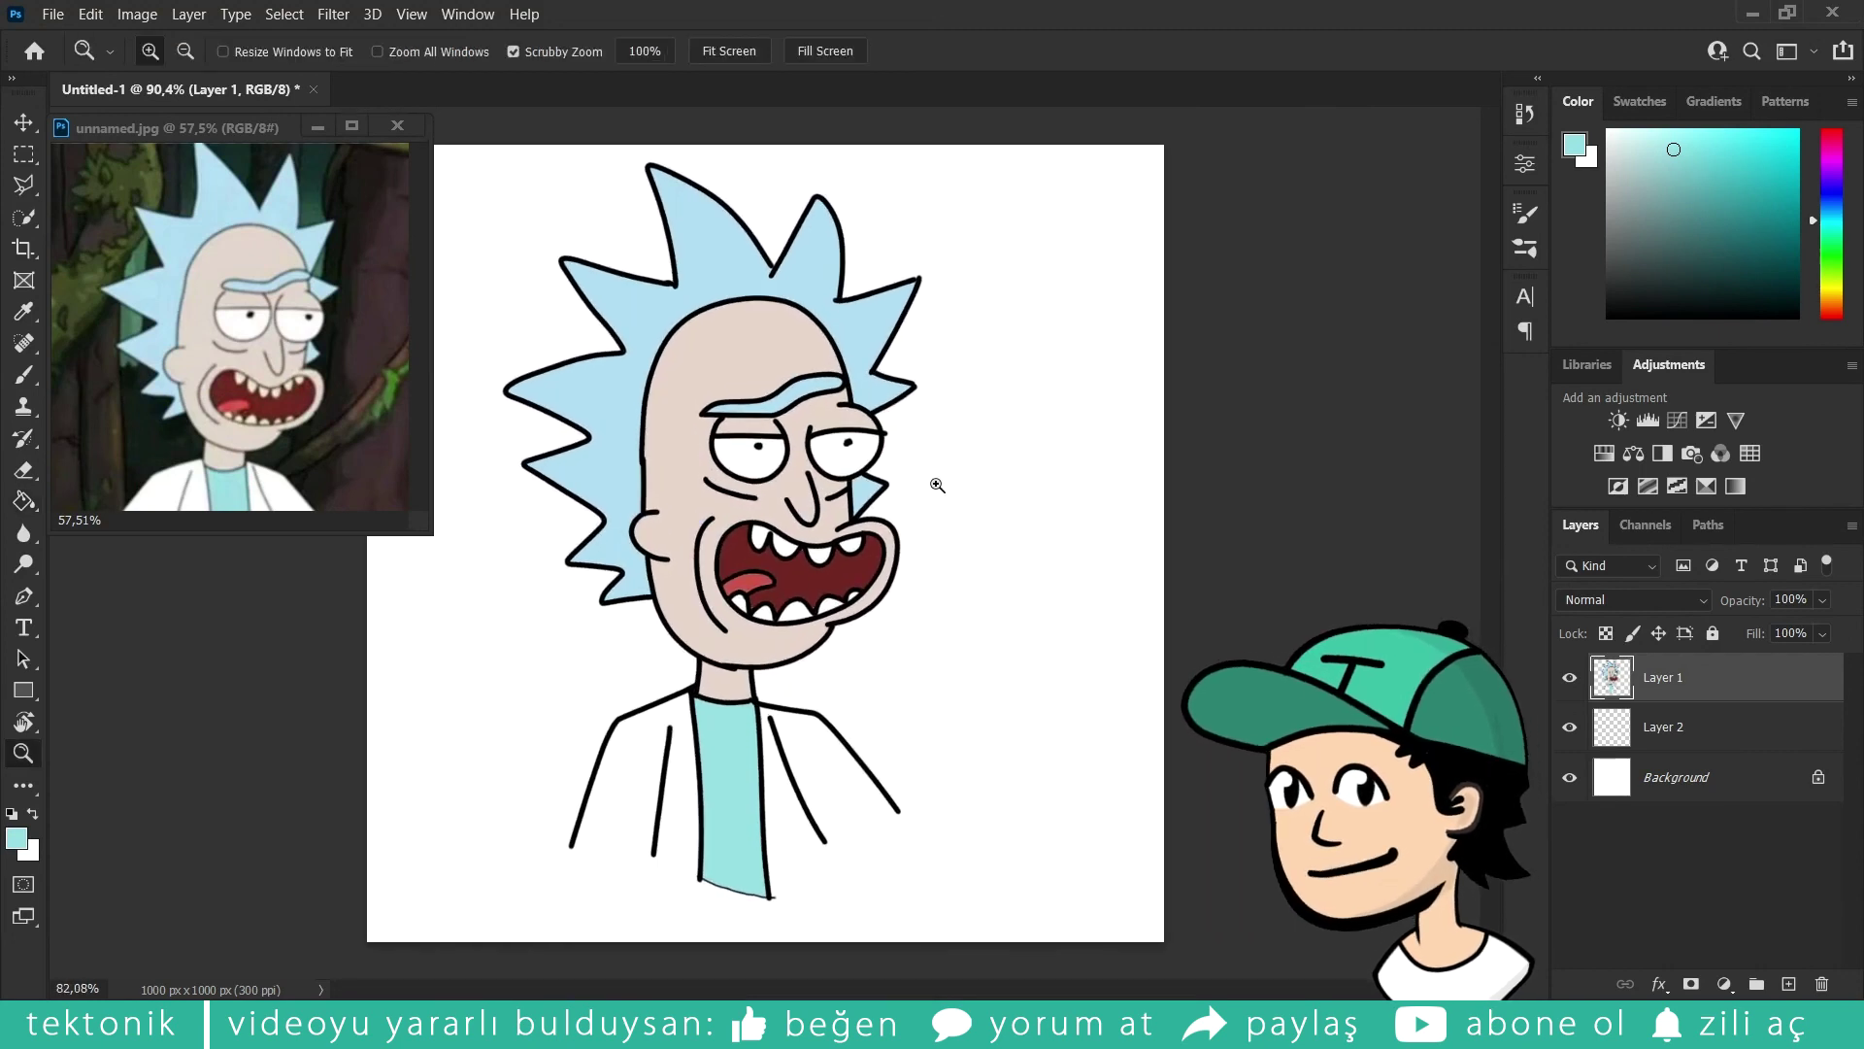
{"action": "key", "text": "g"}
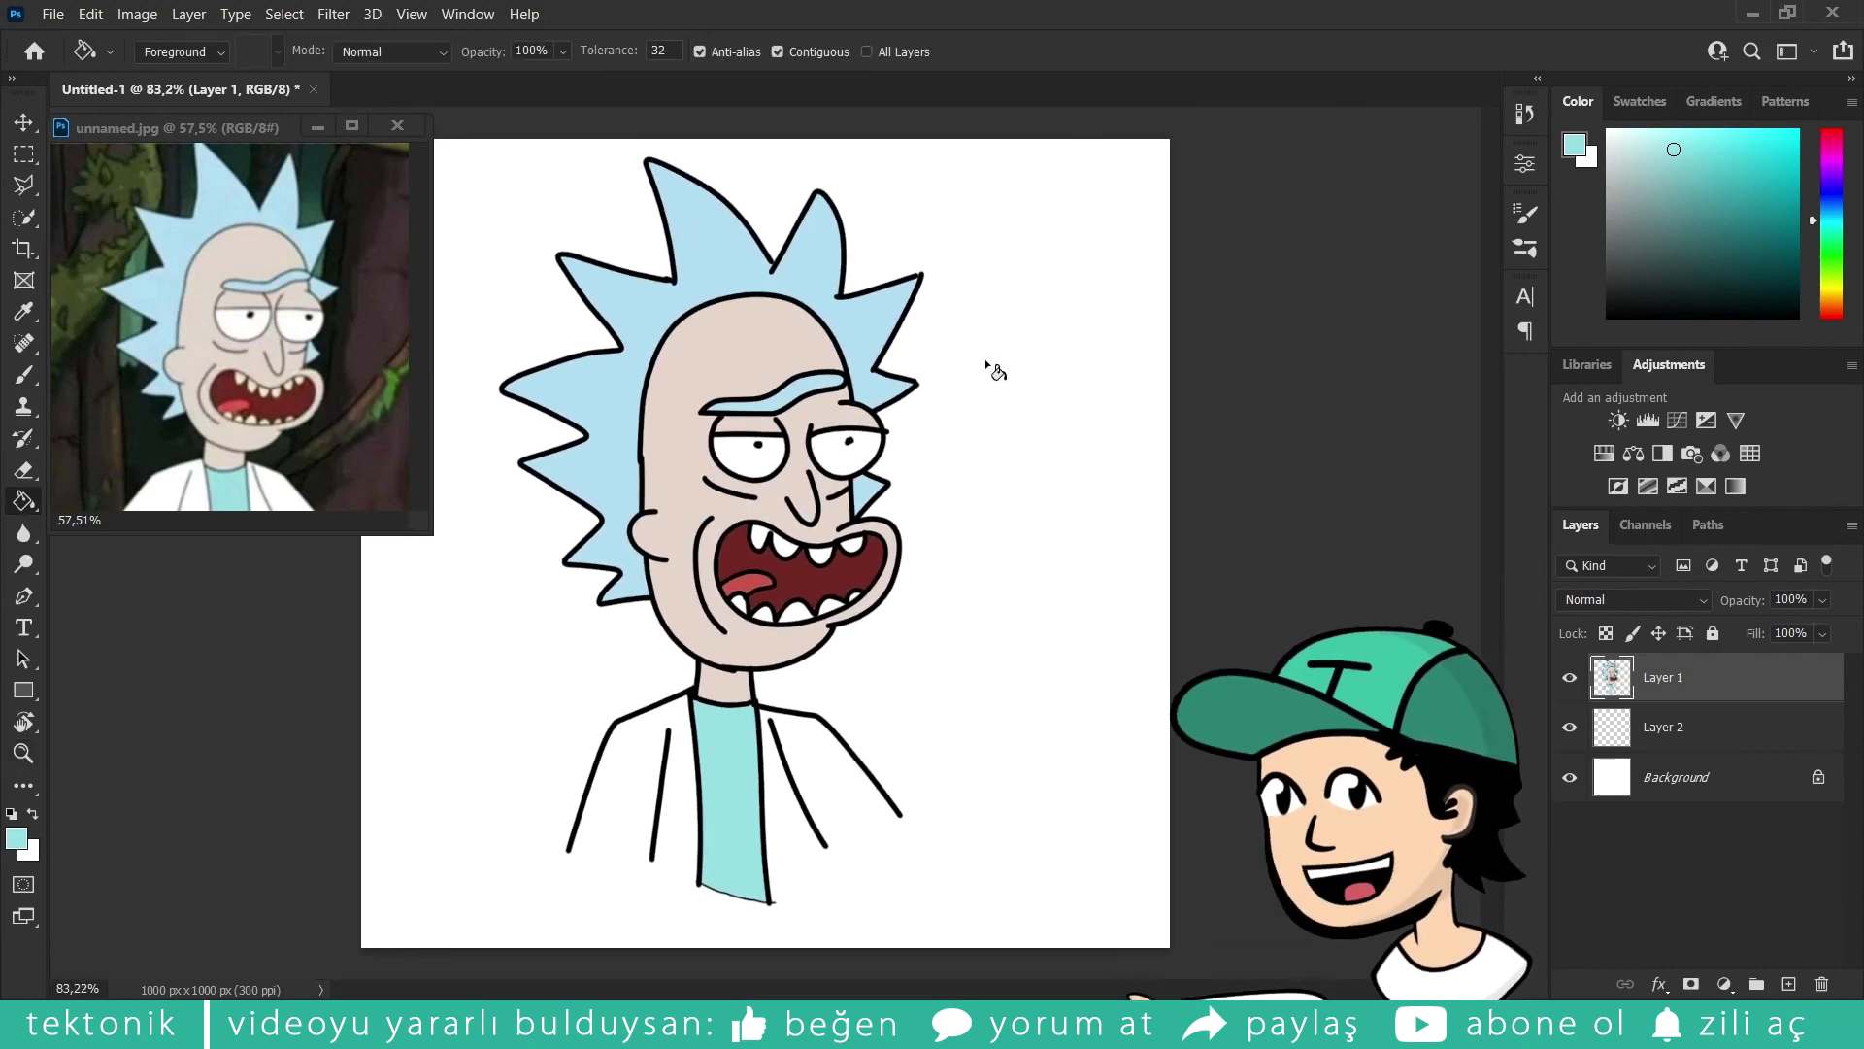